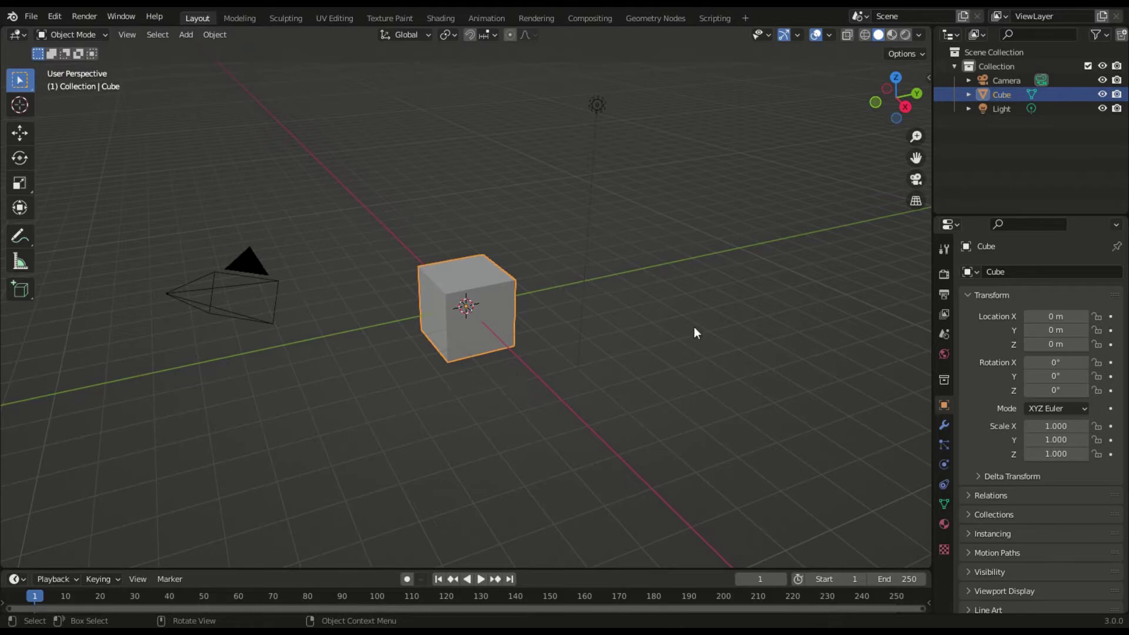
Add an emitter particle system to the default cube and play the animation to preview the emission
click(944, 444)
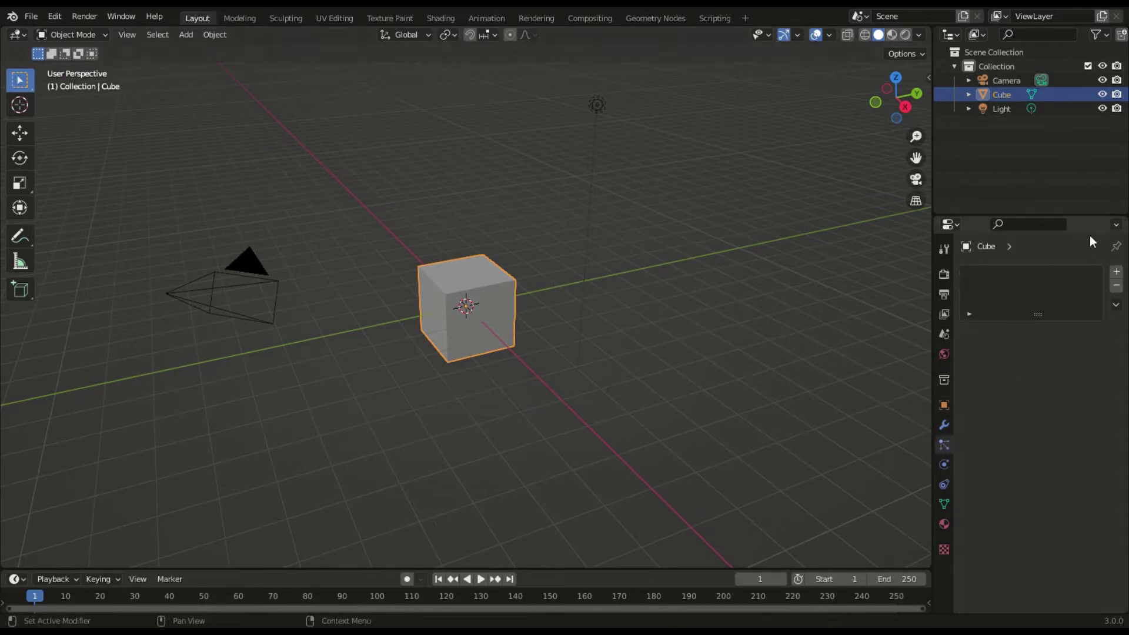
click(1115, 271)
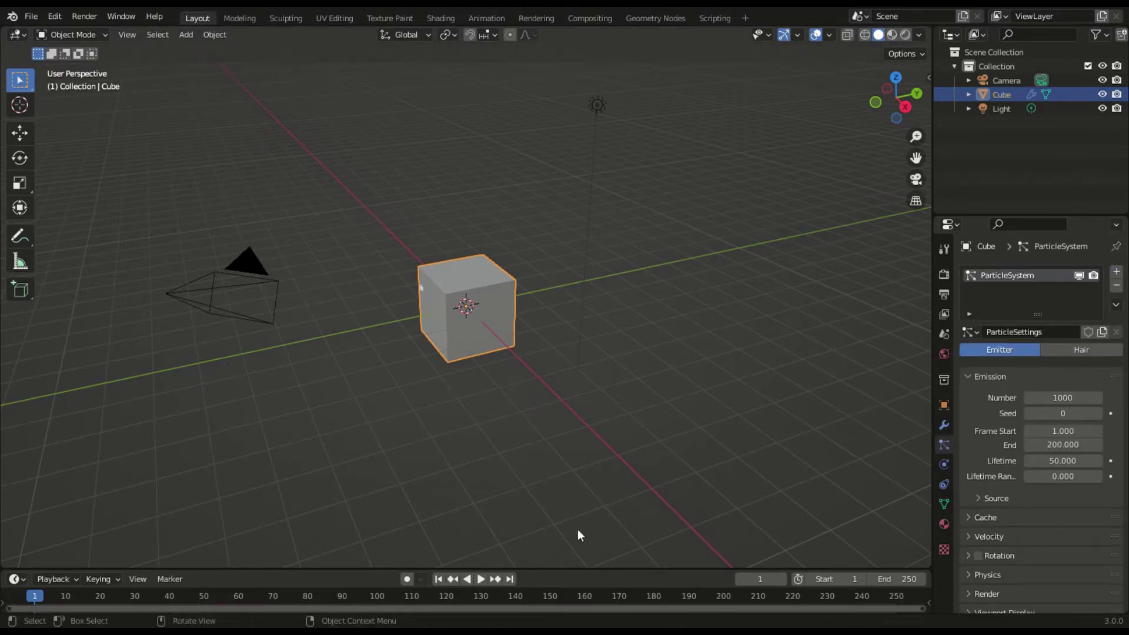
click(481, 579)
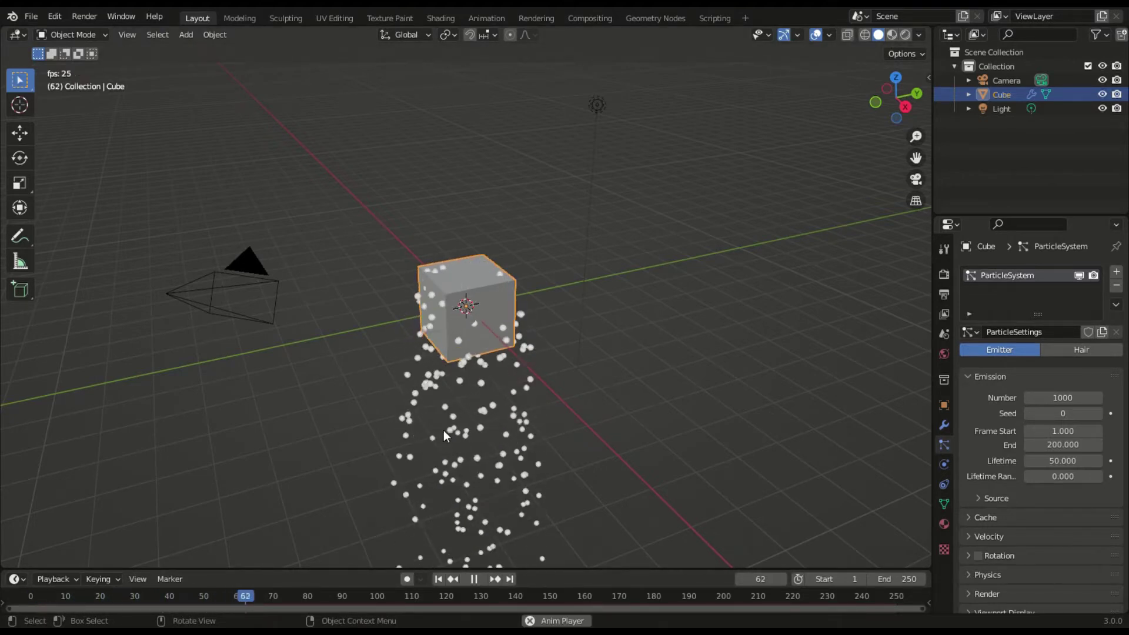
key(space)
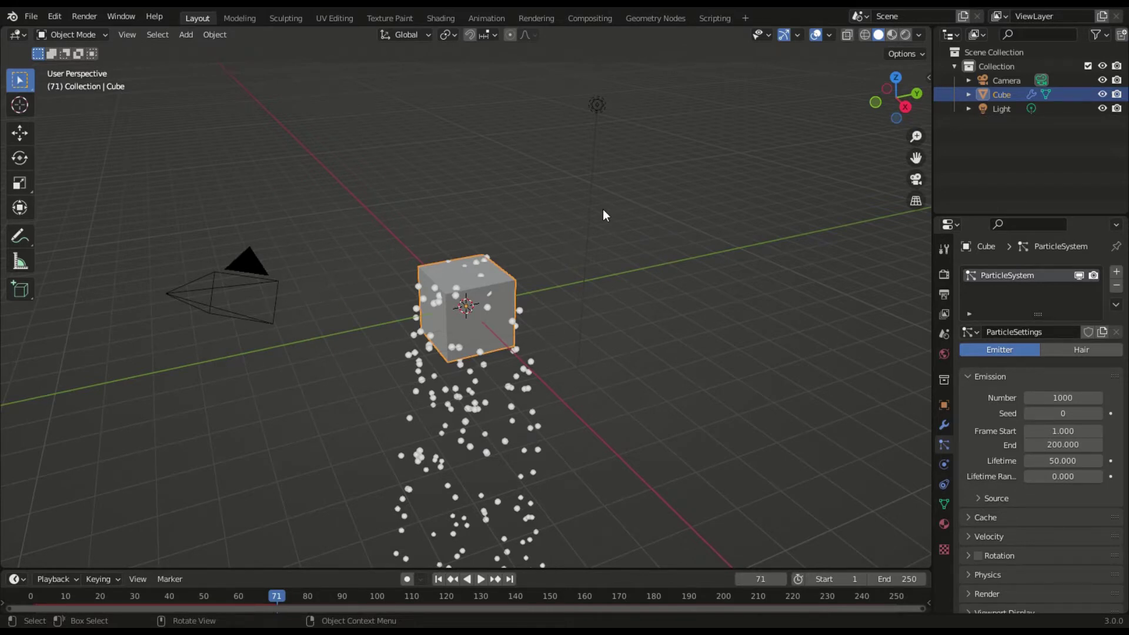
Start the Shortcut VUr key display in the viewport, collapse its settings and hide the sidebar
key(n)
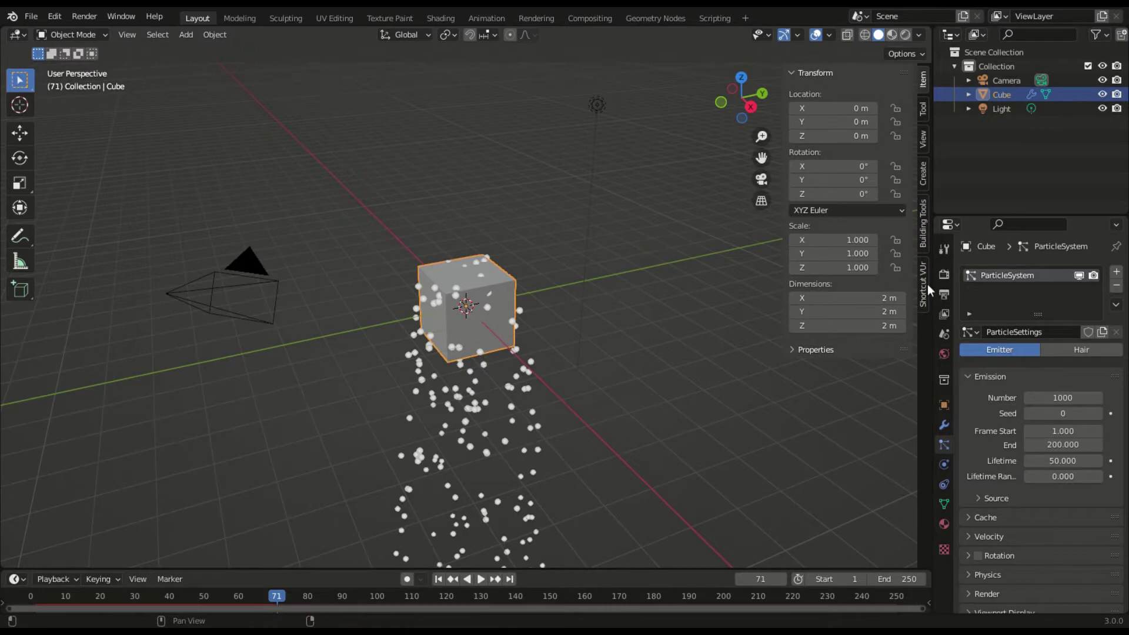
click(923, 285)
click(845, 94)
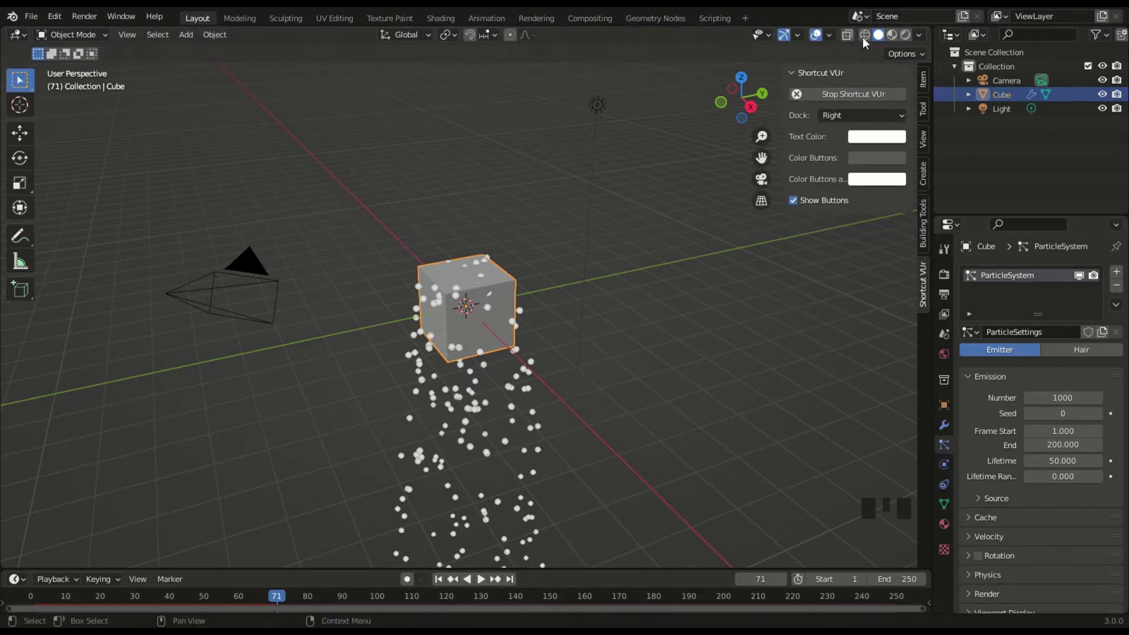
click(804, 73)
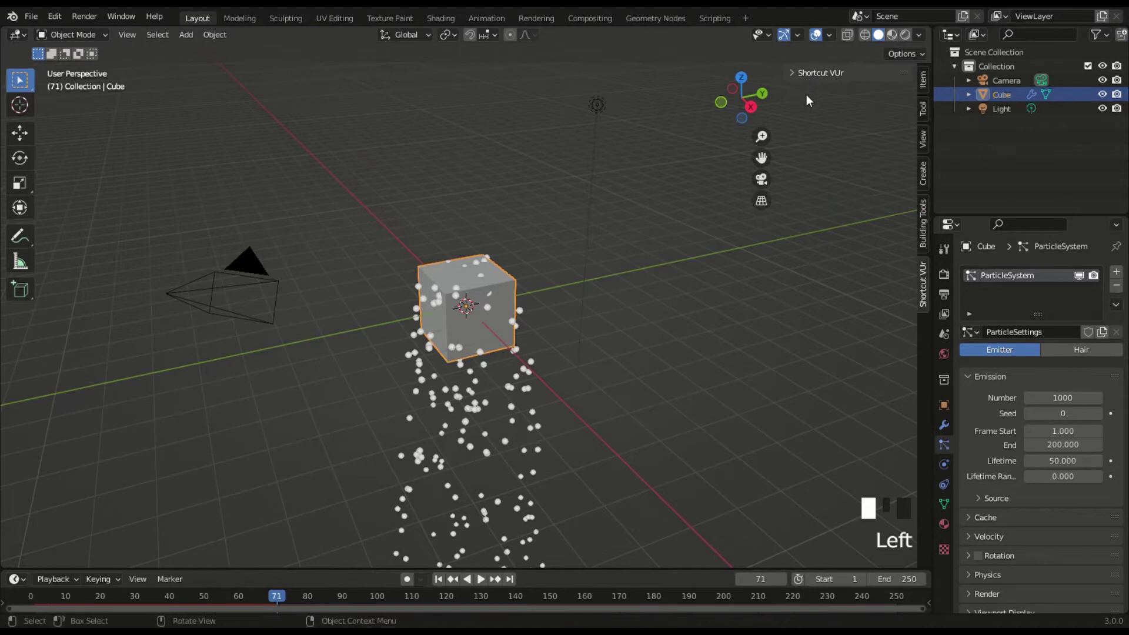
key(n)
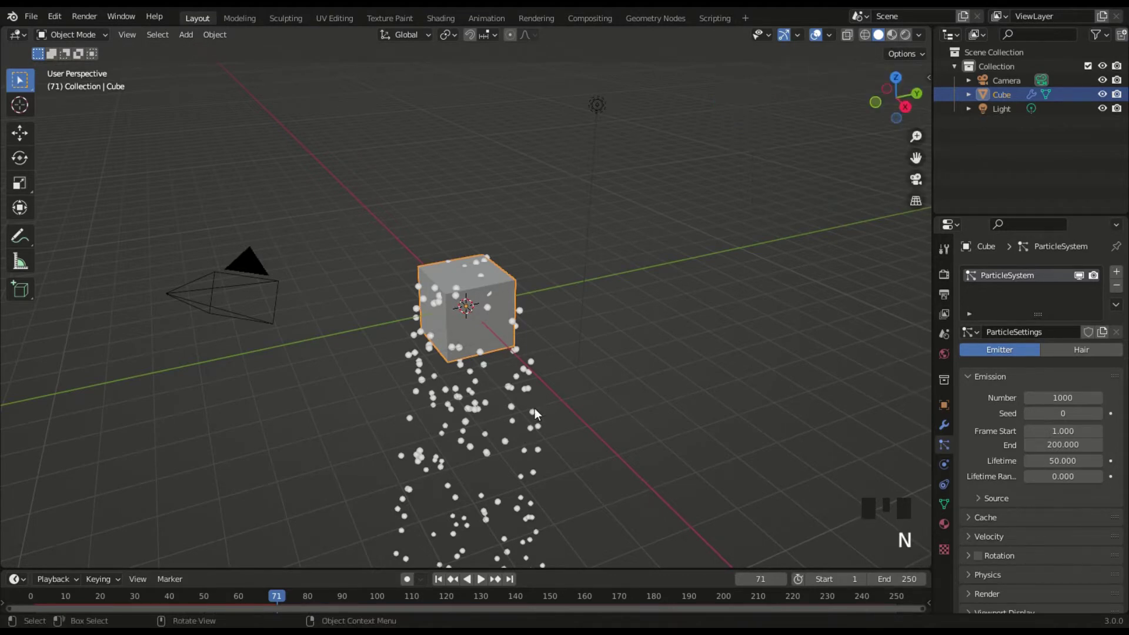
Play the particle animation briefly from frame 71 and stop it at frame 81 to inspect the particles
scroll(532, 417, up, 2)
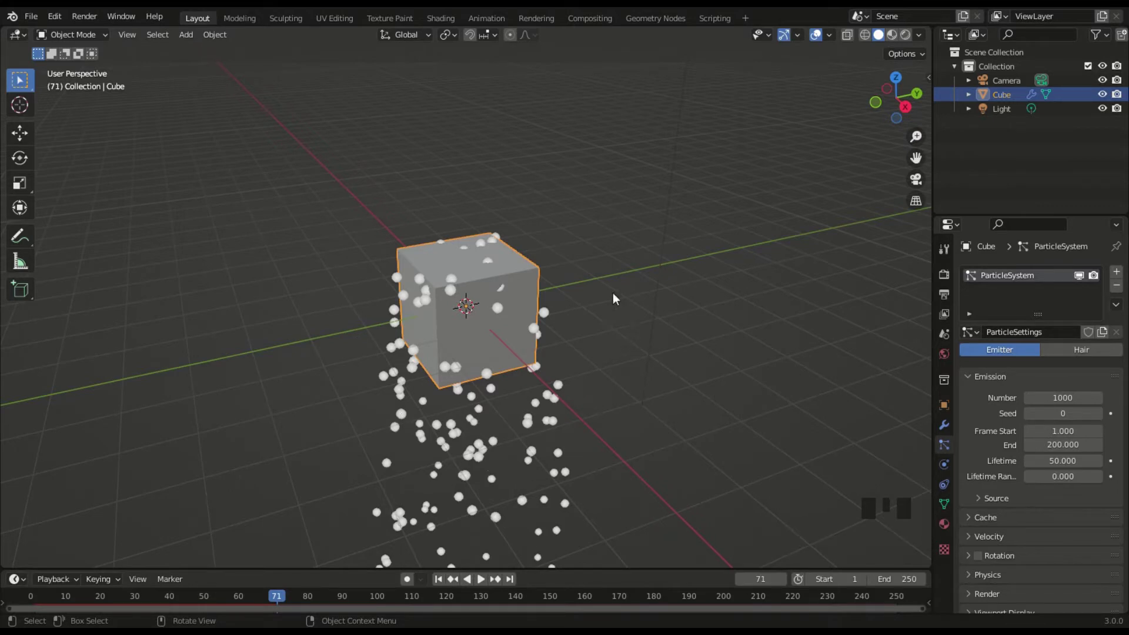
key(space)
key(space)
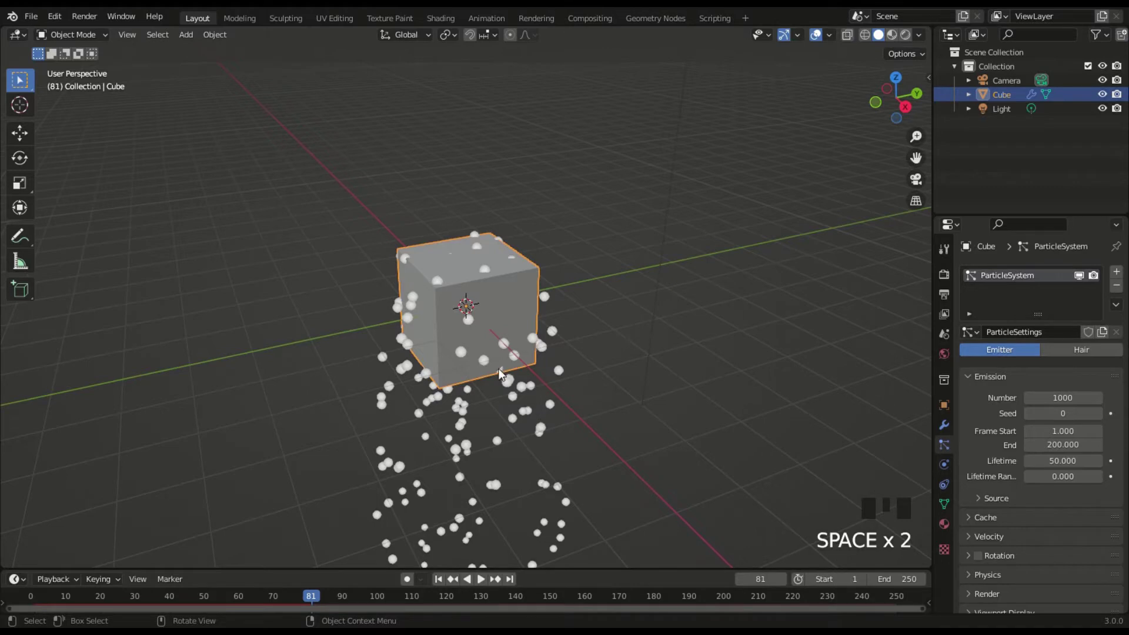
scroll(427, 319, up, 1)
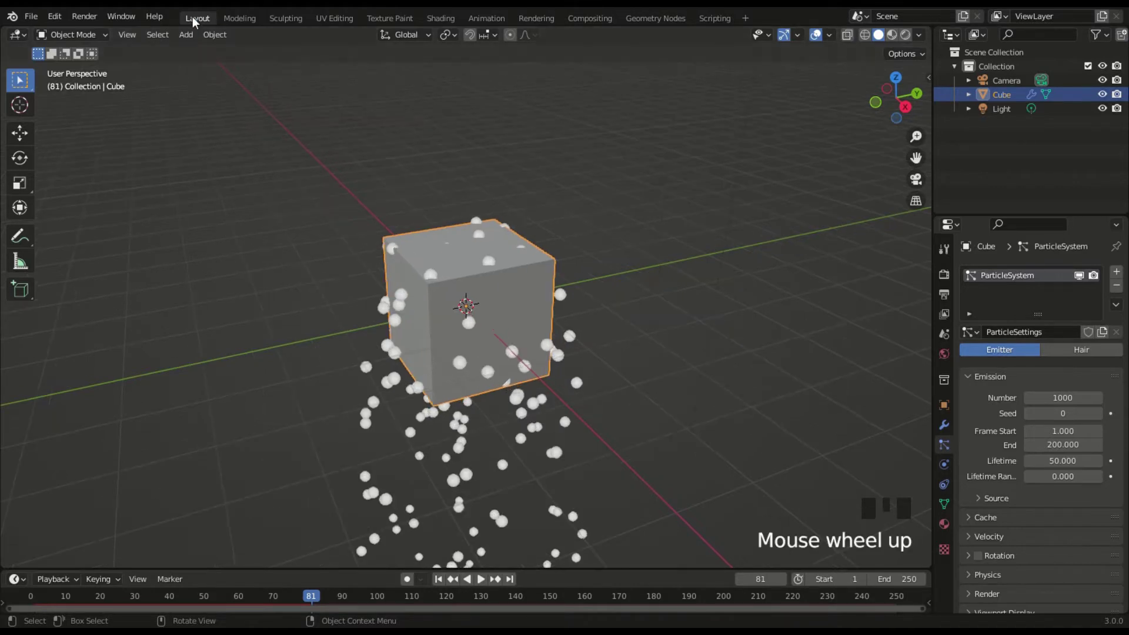
Add a second cube mesh and move it along the negative X axis, clear of the emitter cube
click(187, 35)
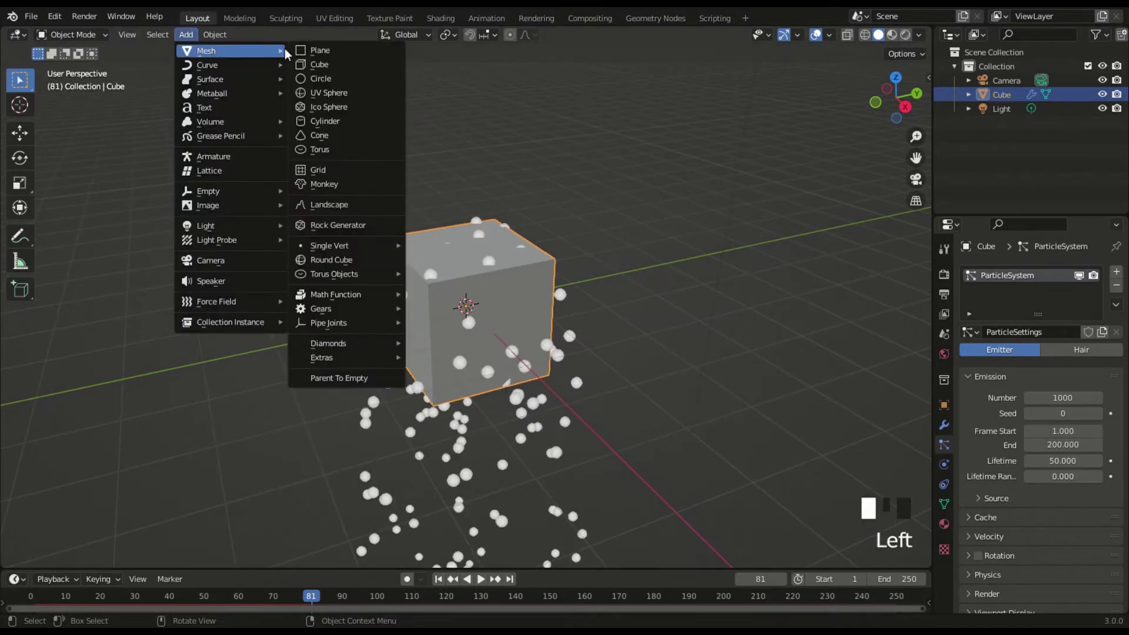
click(306, 63)
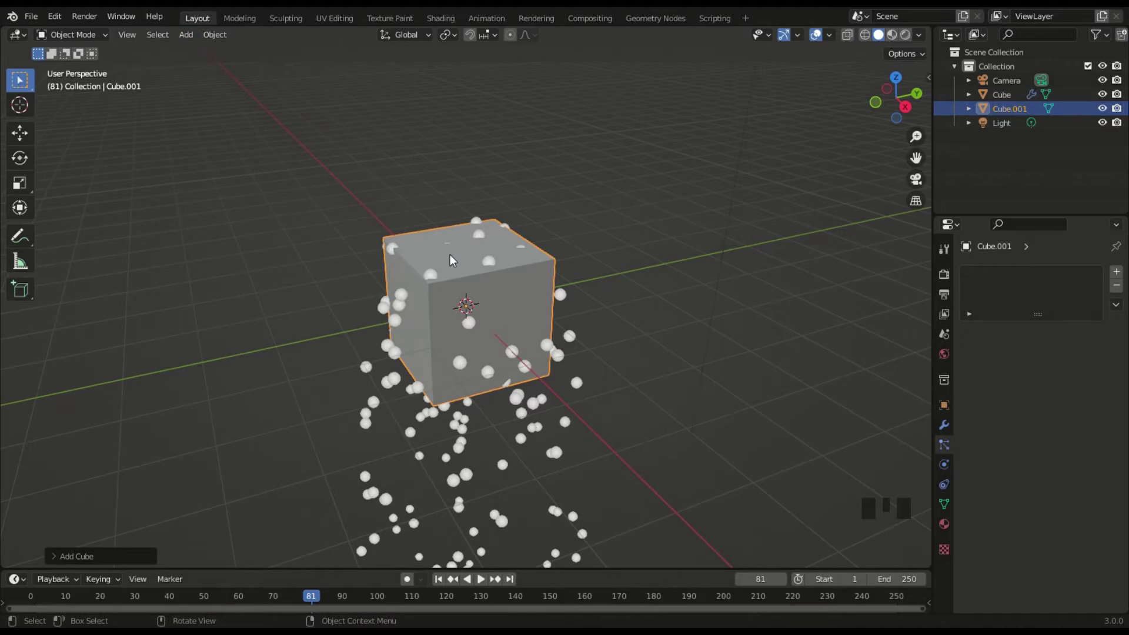
key(g)
key(y)
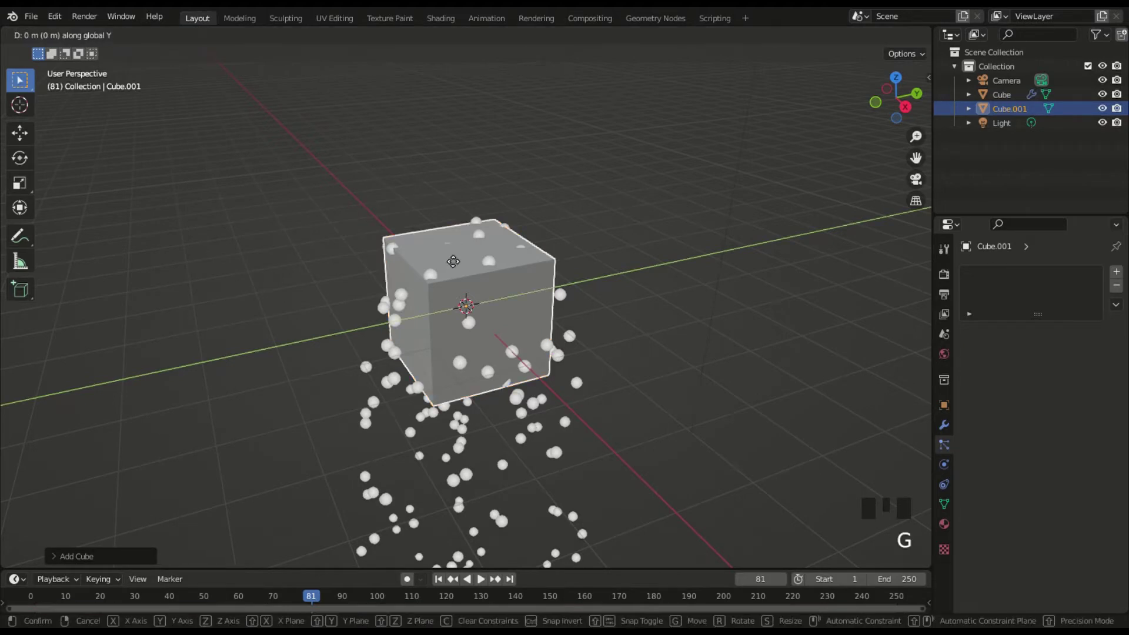
key(x)
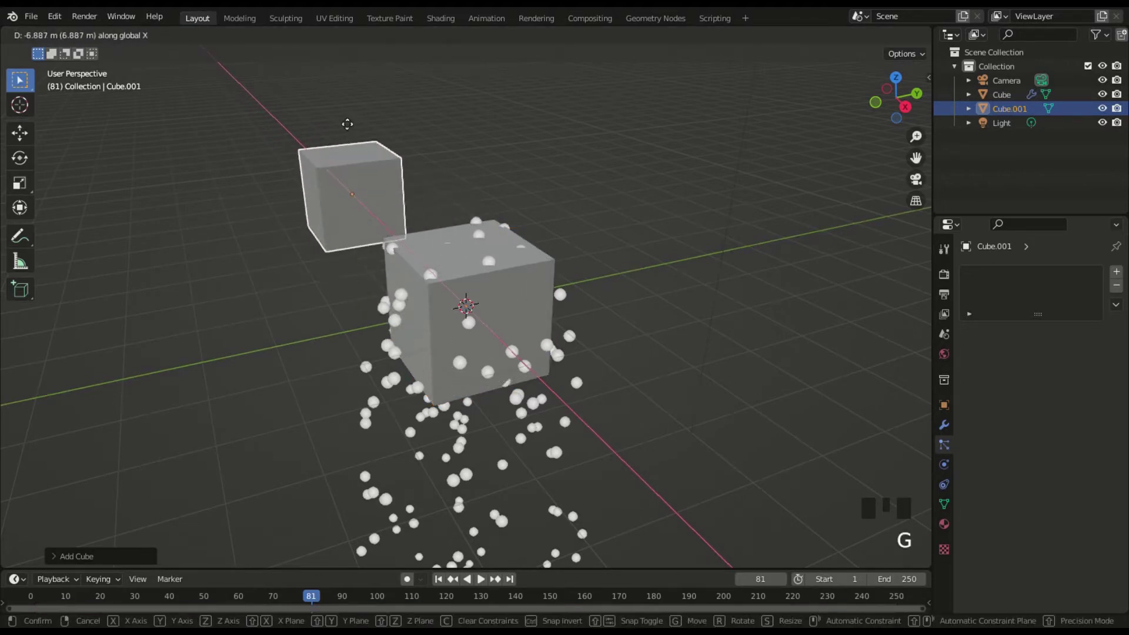
click(321, 103)
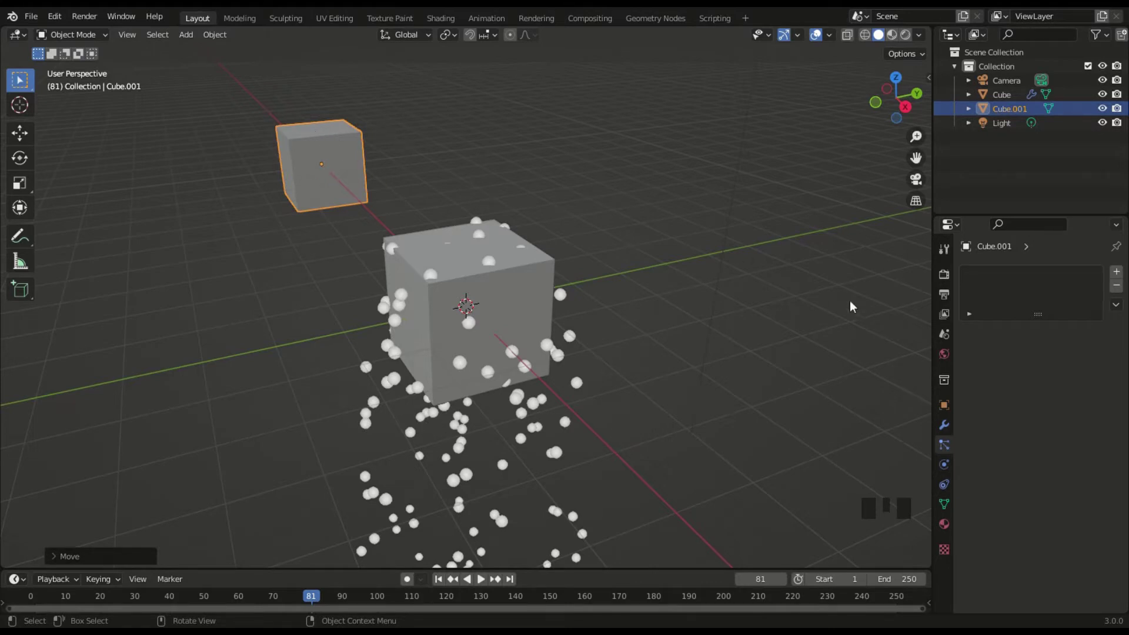
Select the emitter cube and set its particle system to render as Object
click(536, 310)
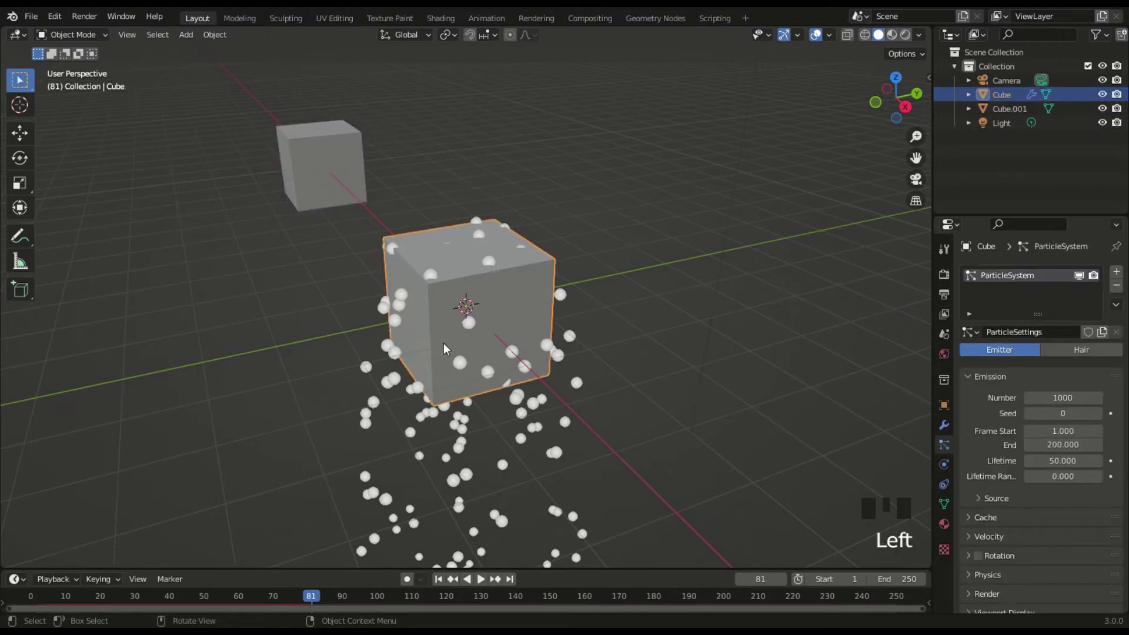
scroll(1041, 373, down, 13)
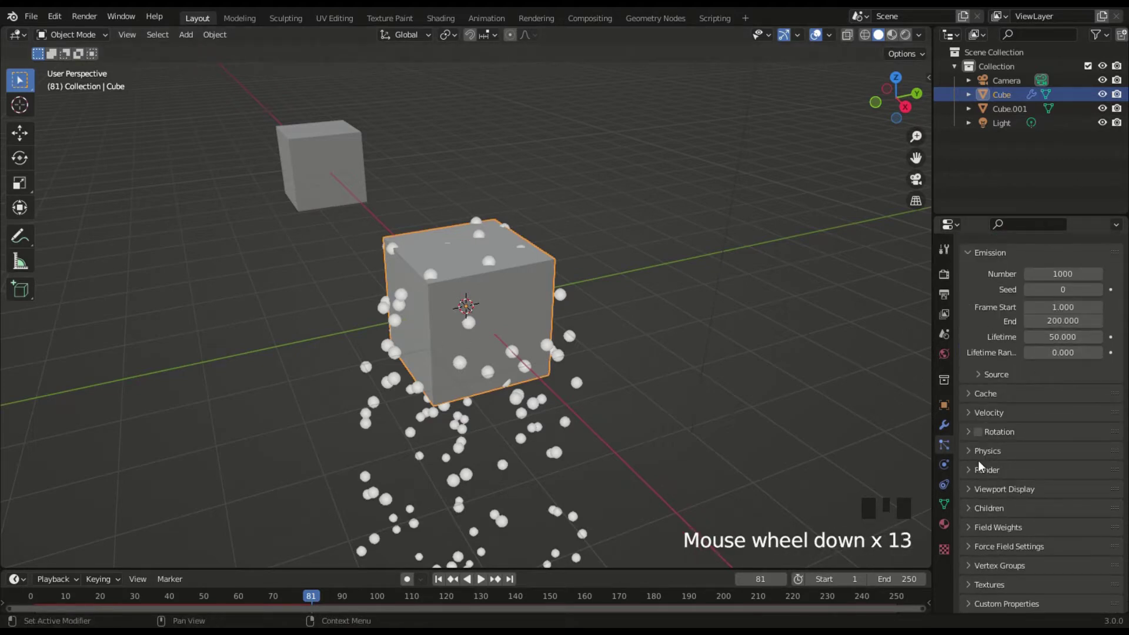
click(999, 468)
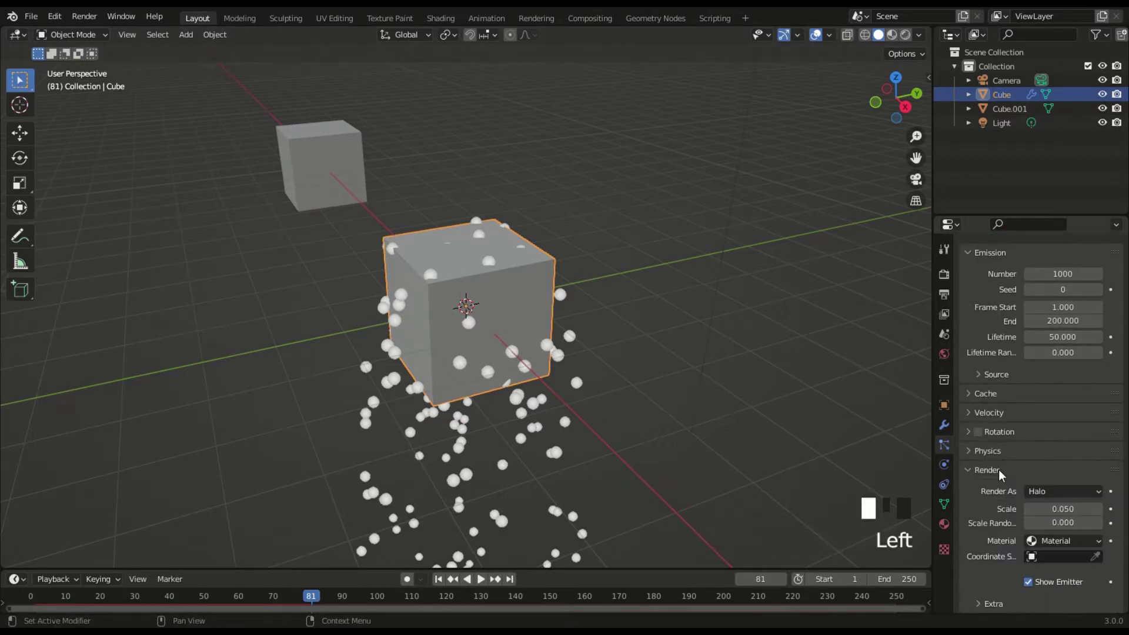
click(1053, 491)
click(1024, 566)
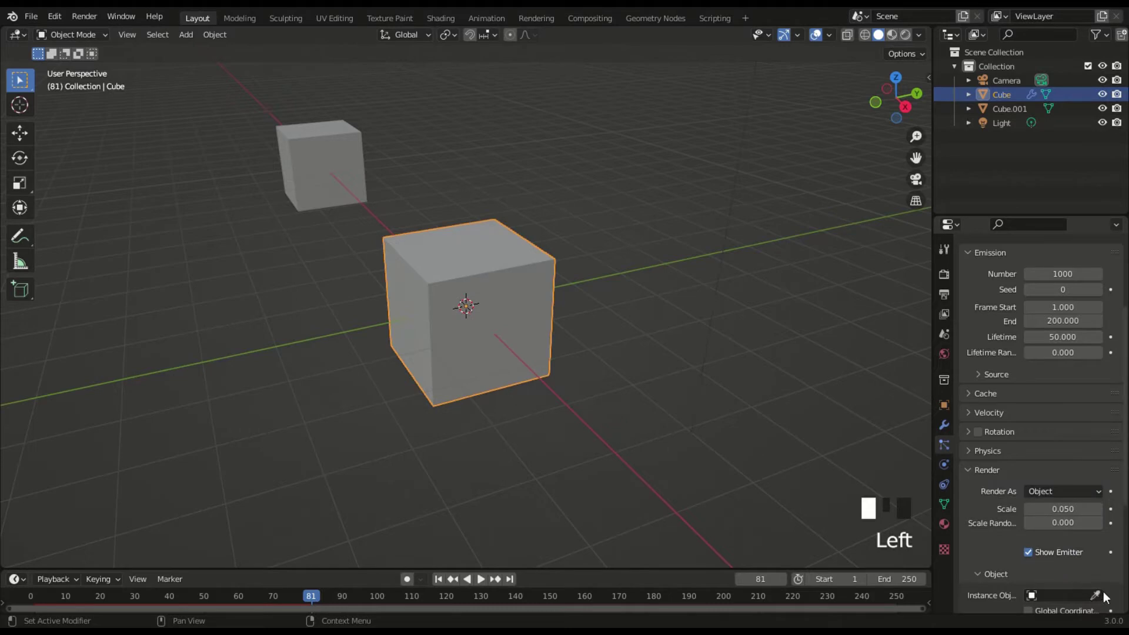
Pick the second cube, Cube.001, as the particle system's instance object and inspect the particles up close
scroll(1029, 546, down, 3)
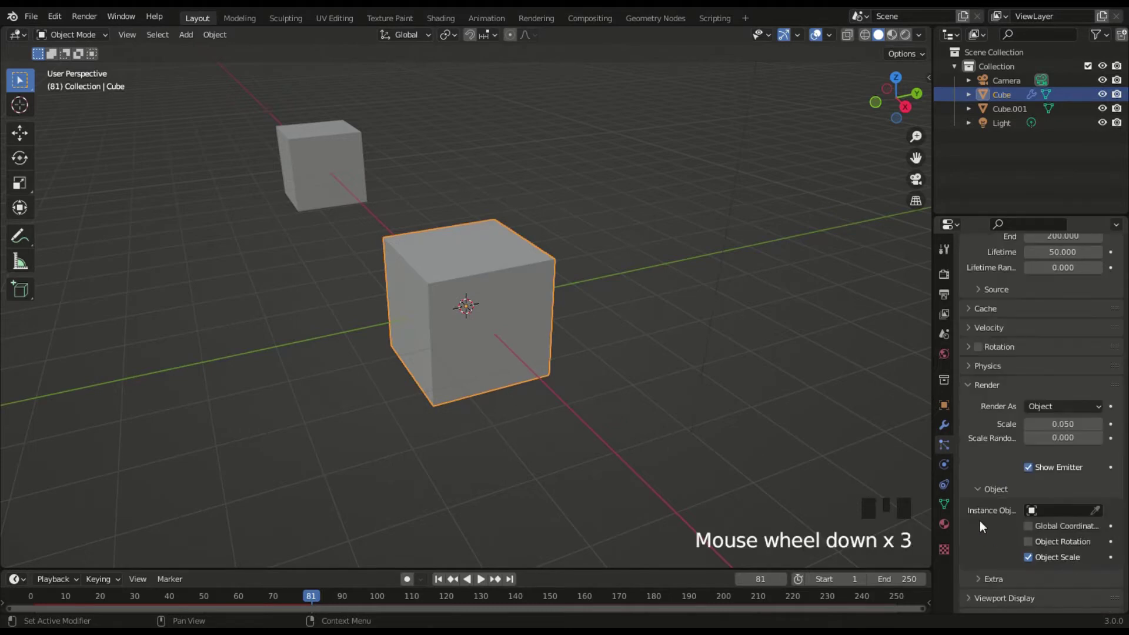
click(1096, 509)
click(297, 137)
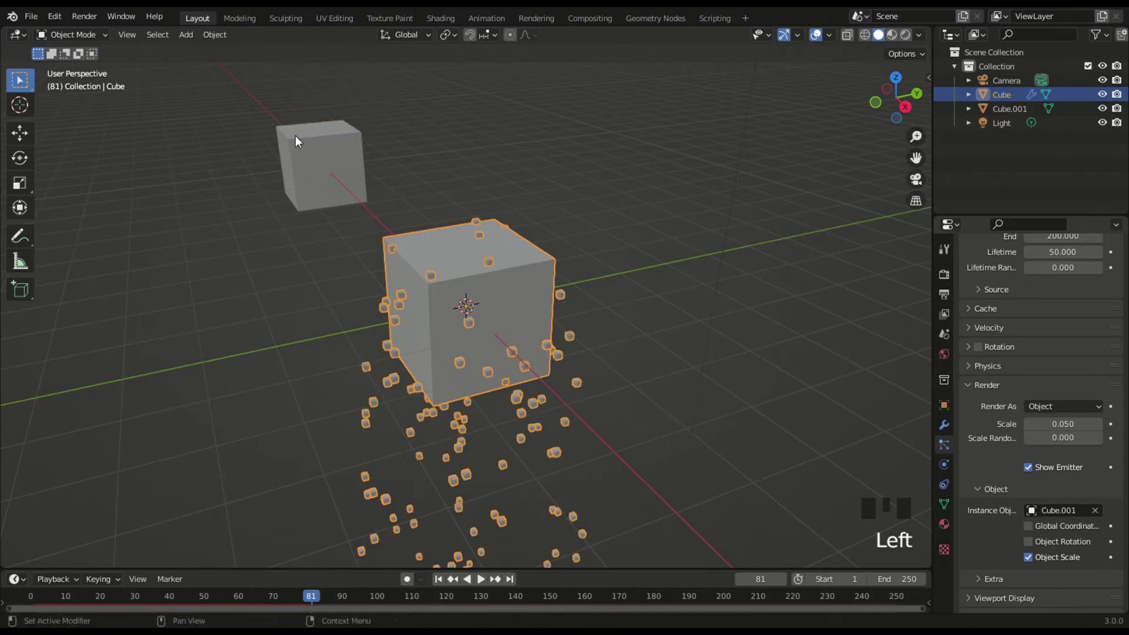
scroll(462, 398, up, 5)
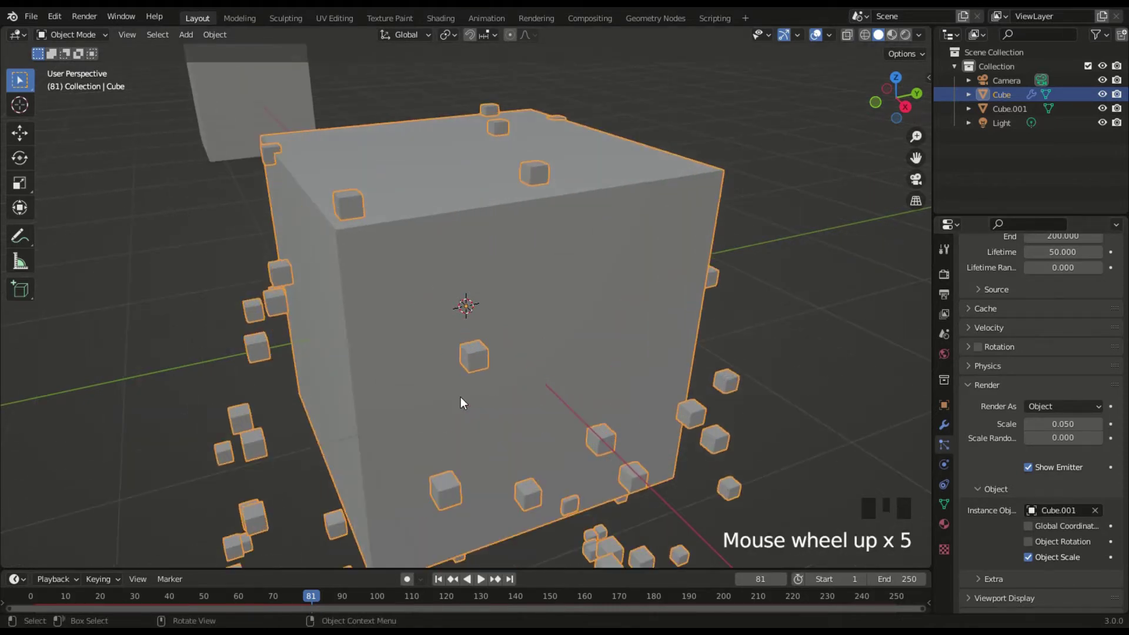
scroll(464, 398, down, 4)
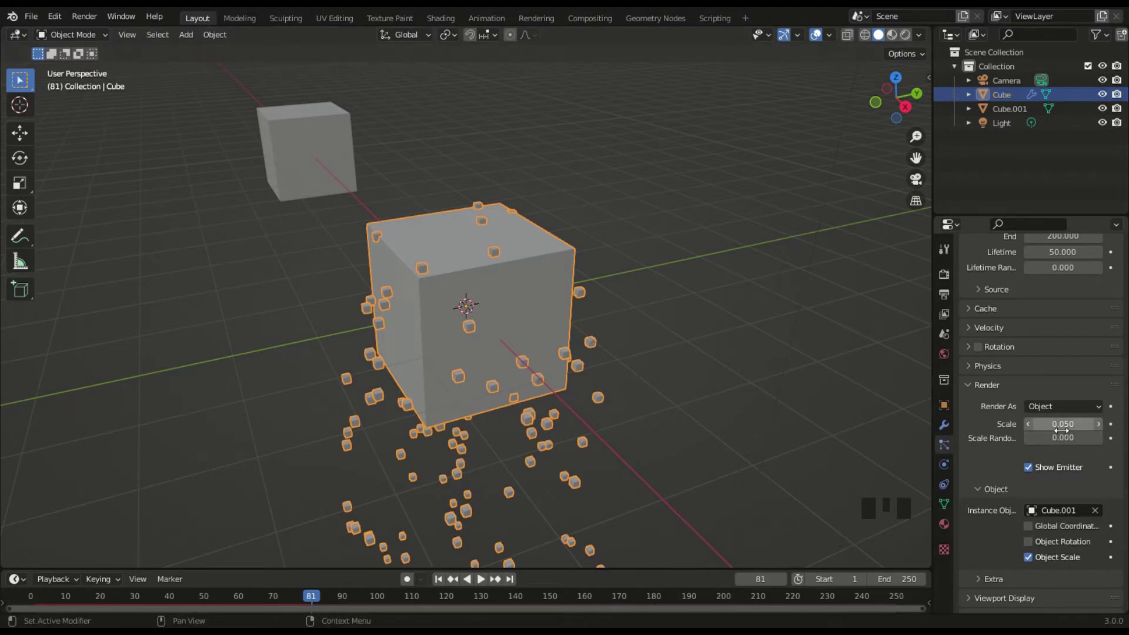
Set the particle render scale to 0.220 and scale randomness to 0.737, then collapse the Render settings
drag(1062, 423, 1099, 423)
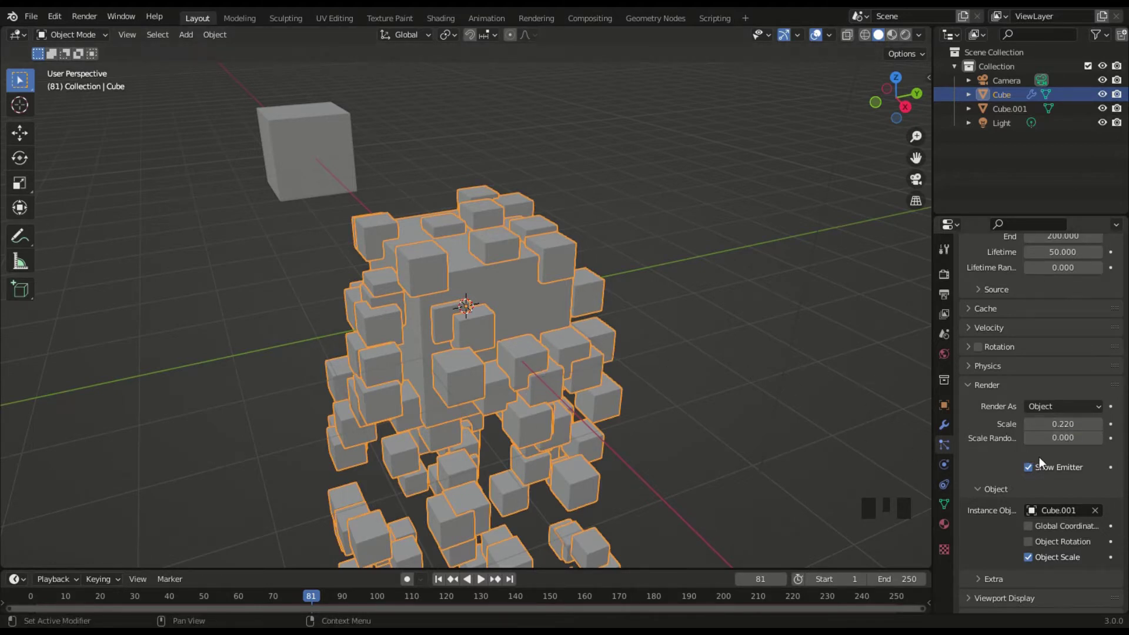
drag(1041, 437, 1070, 436)
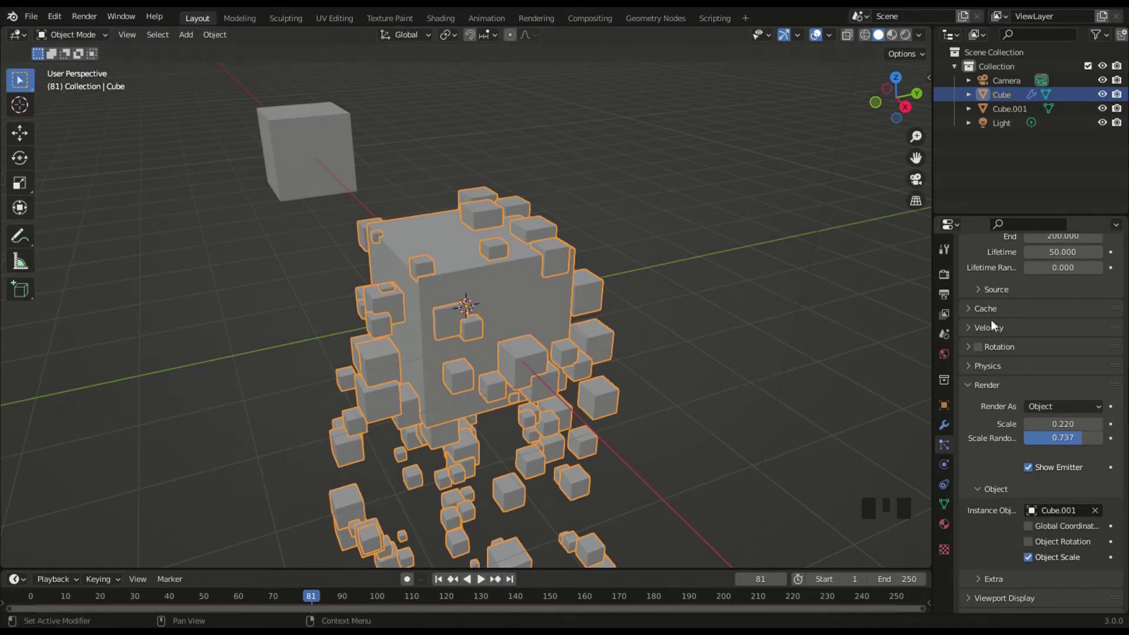
click(977, 386)
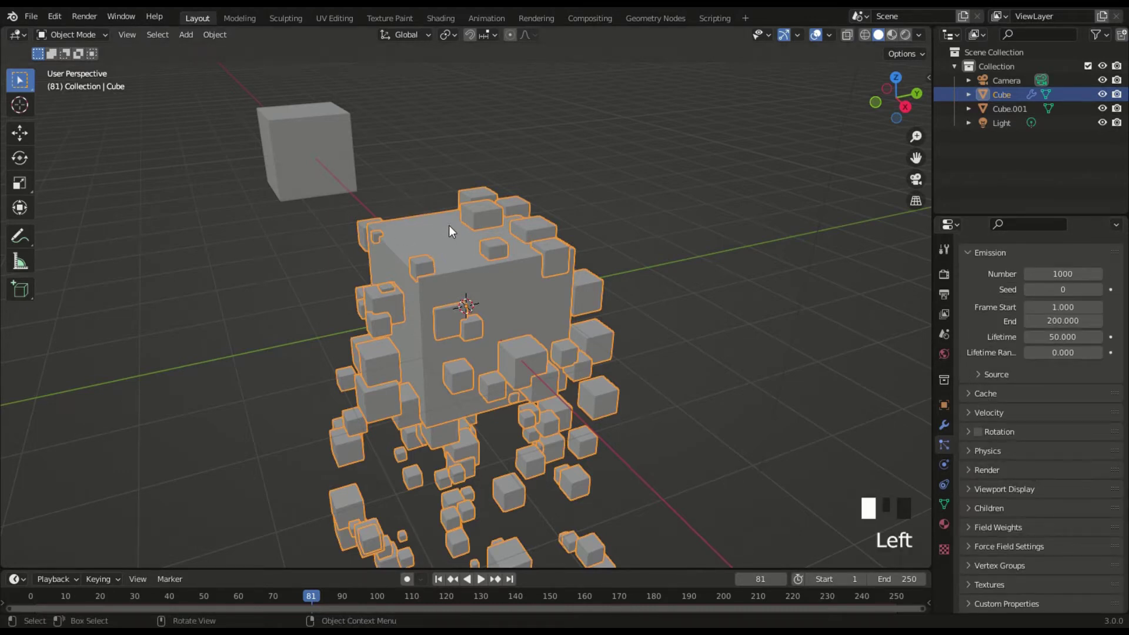
Collapse the Emission settings, enable Rotation for the particle system and expand its rotation settings
middle_drag(517, 298, 545, 299)
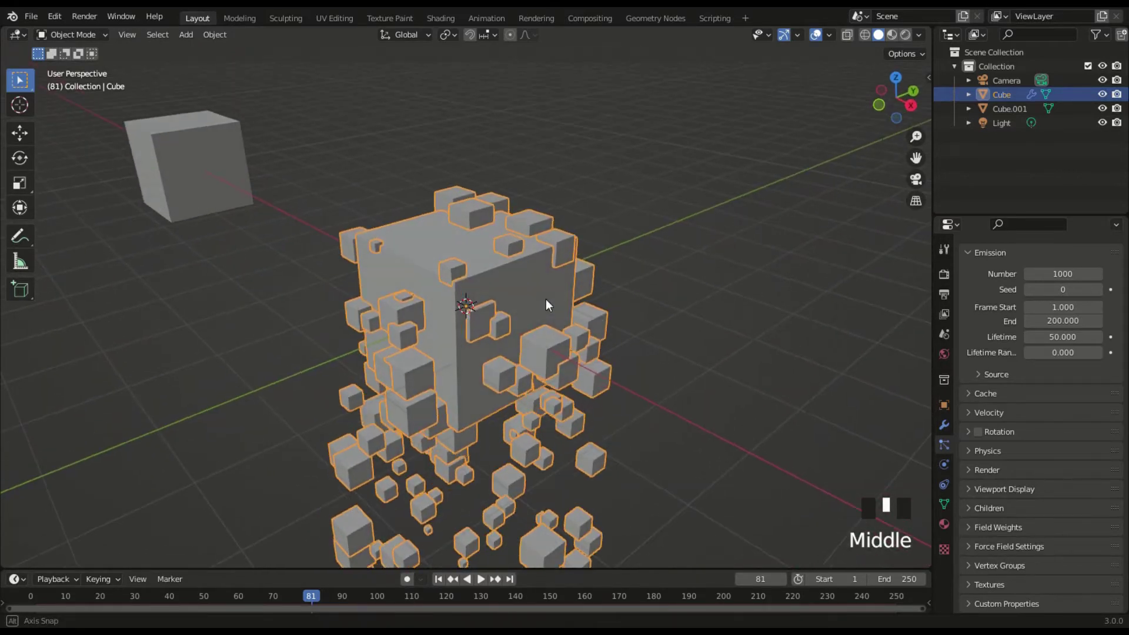
scroll(546, 299, down, 1)
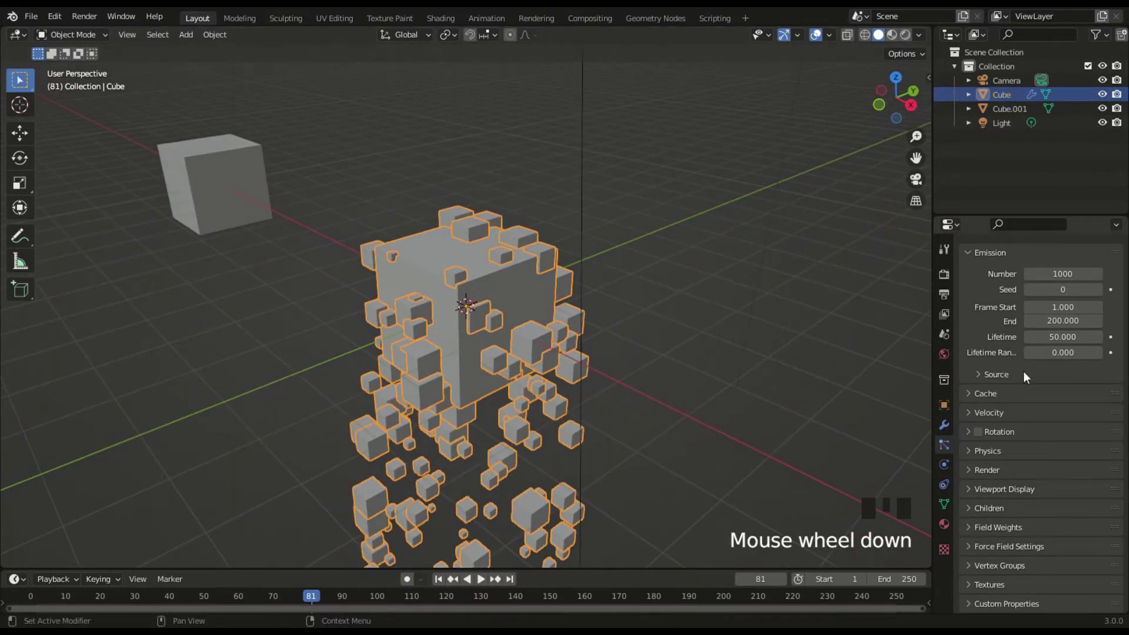
click(972, 250)
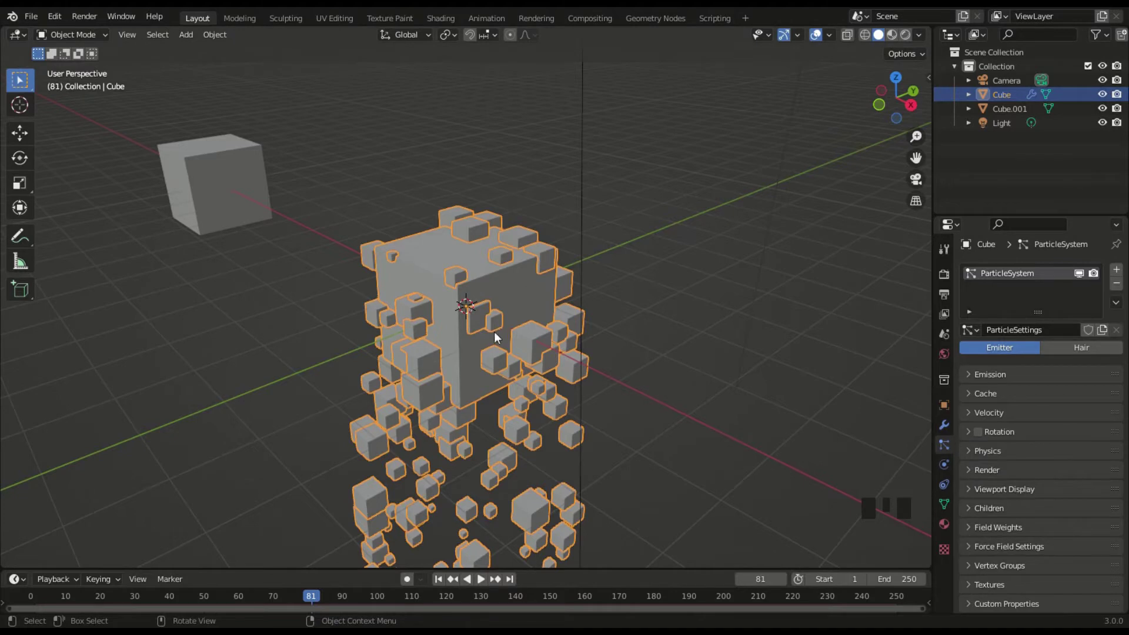
click(977, 432)
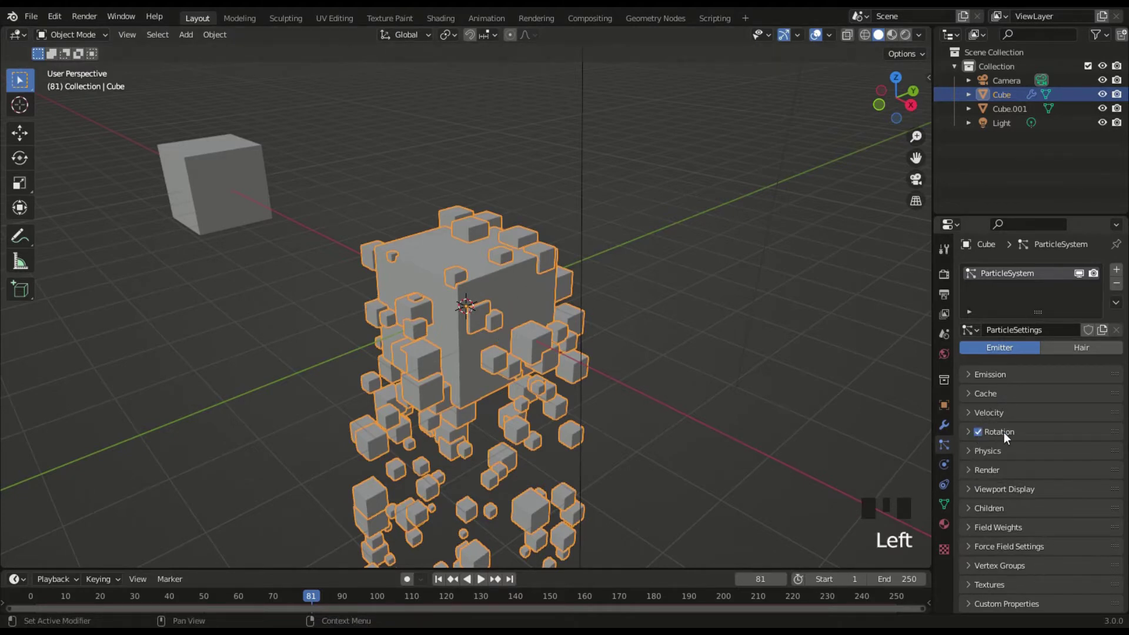
click(1004, 432)
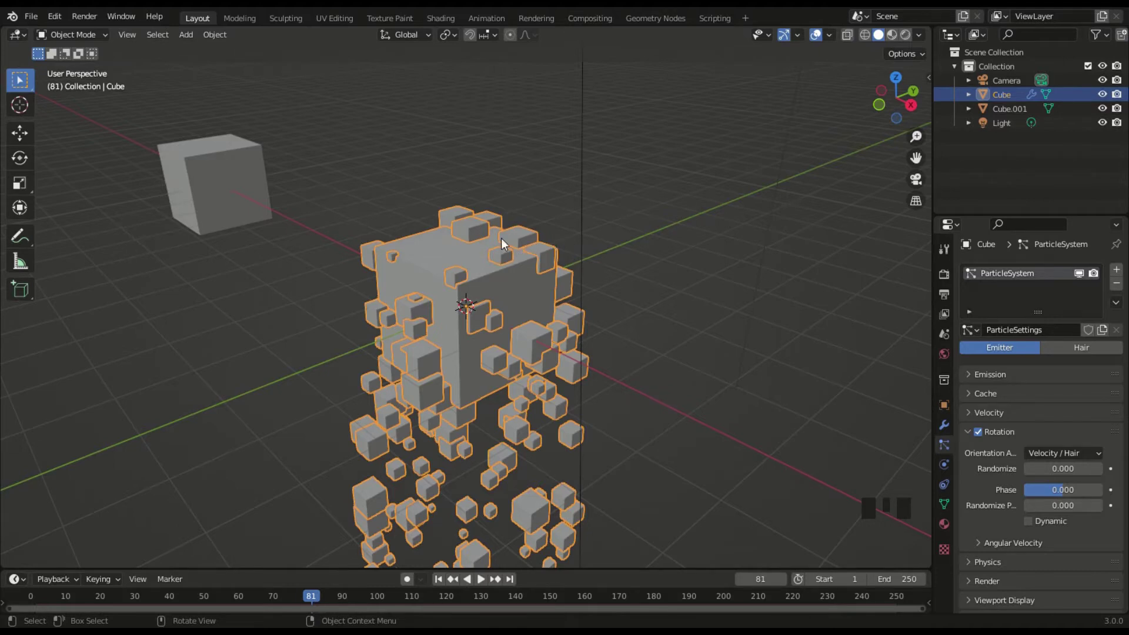
Play the animation briefly and scrub back to frame 95 to check the particles with rotation enabled
key(space)
key(space)
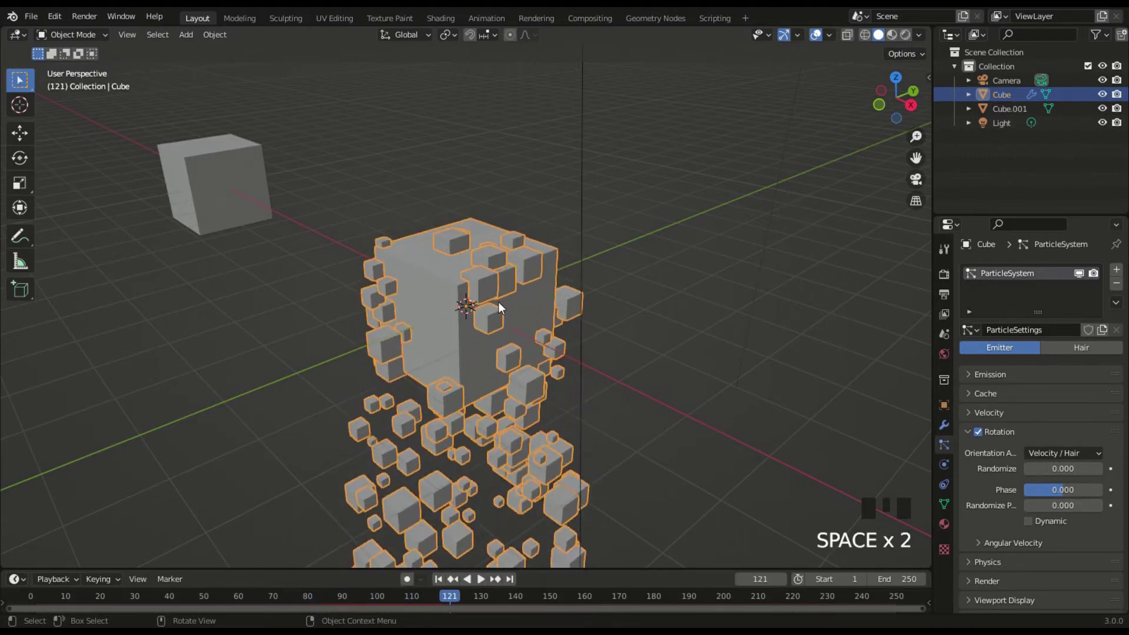
drag(443, 592, 359, 596)
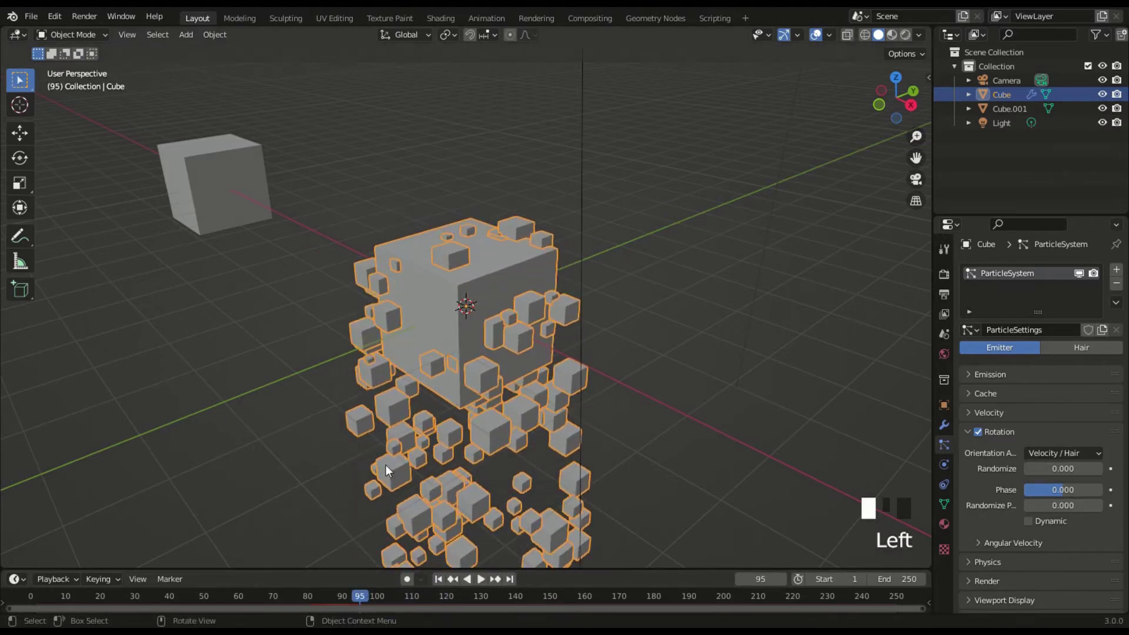
scroll(1015, 452, down, 4)
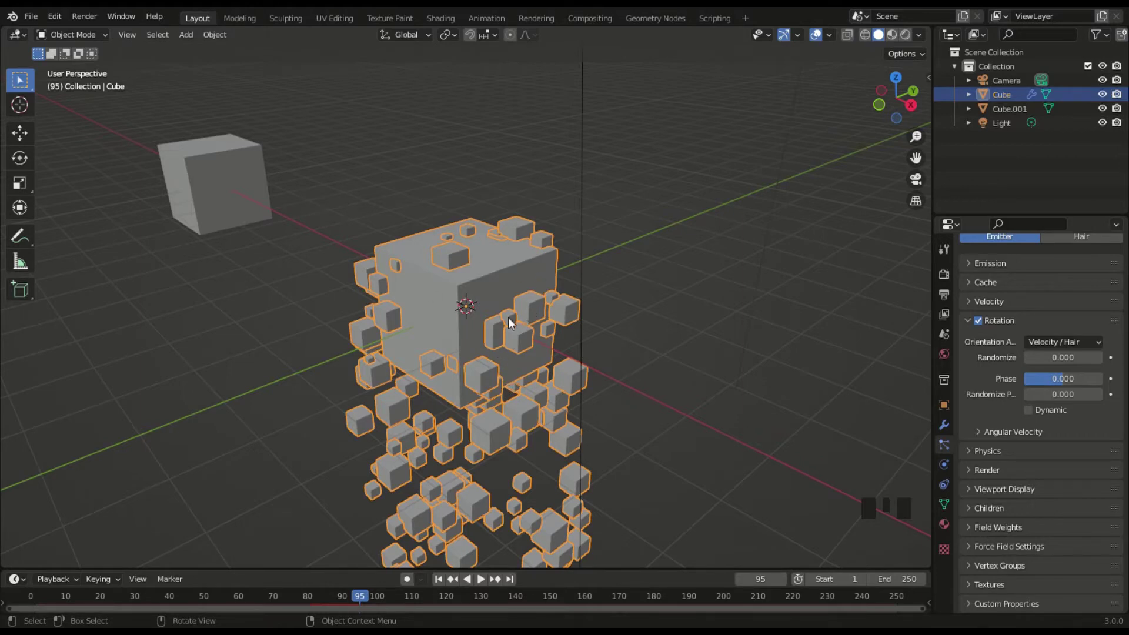
Look over the angular velocity settings and the orientation axis options of the particle rotation
click(987, 431)
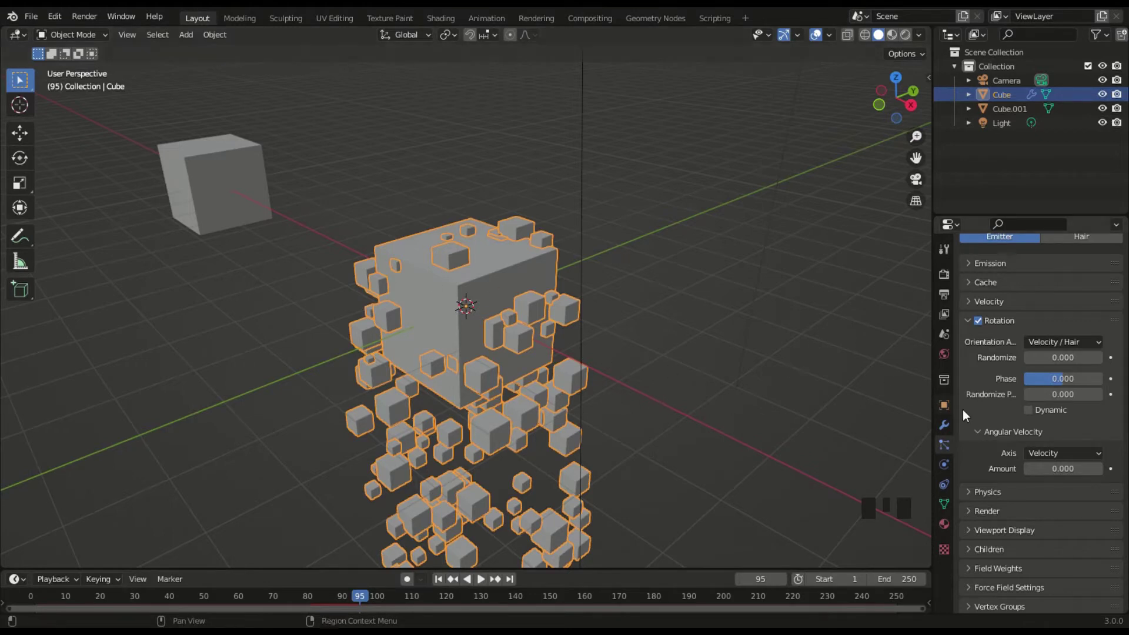
click(986, 431)
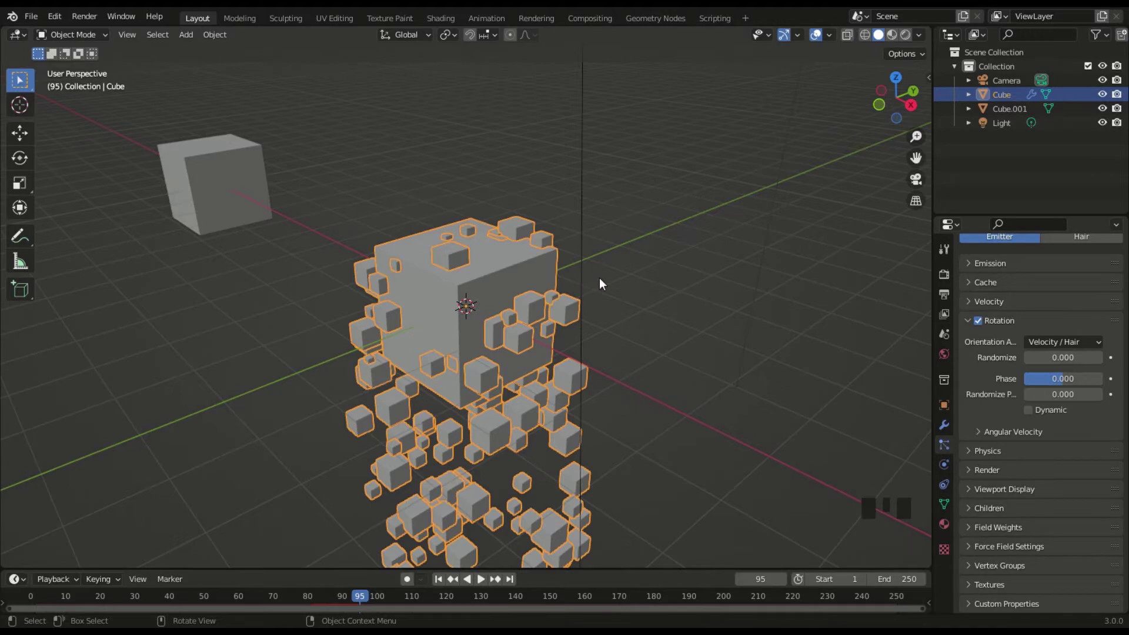
click(1052, 344)
Rotate the emitter cube freely about the global Z axis and play the animation briefly to check the particles' orientation
click(503, 262)
key(r)
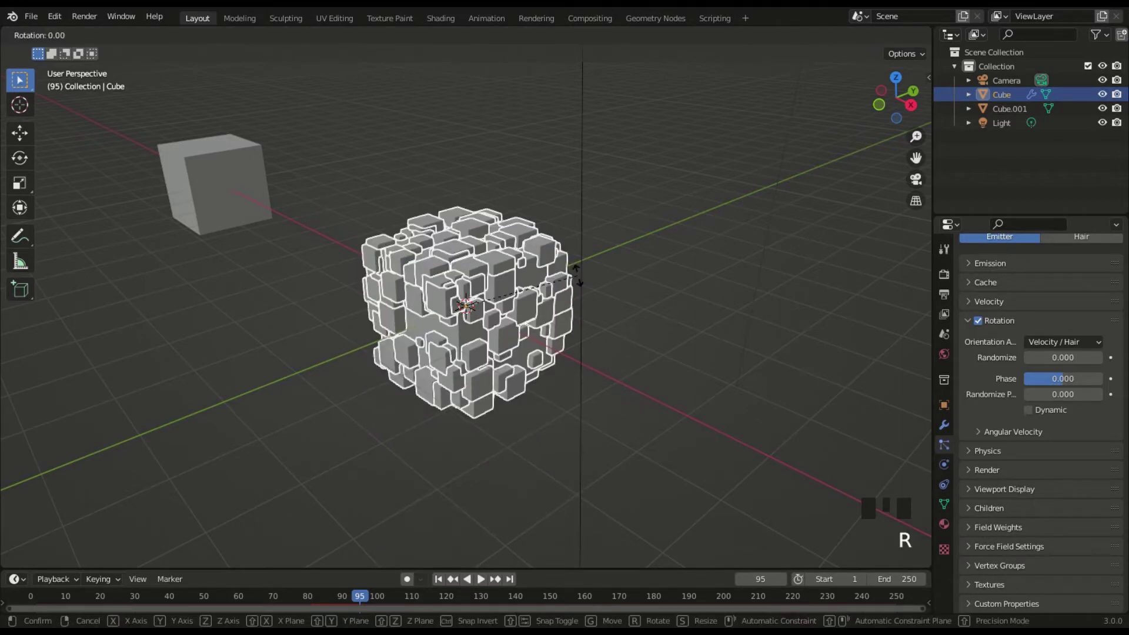
key(z)
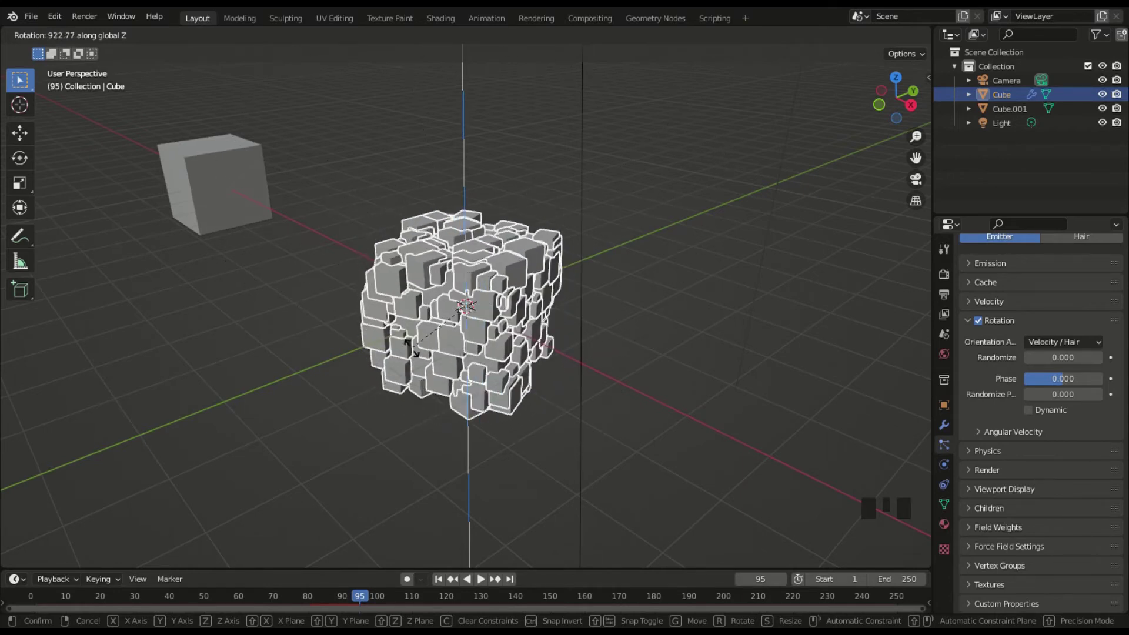
click(376, 327)
key(space)
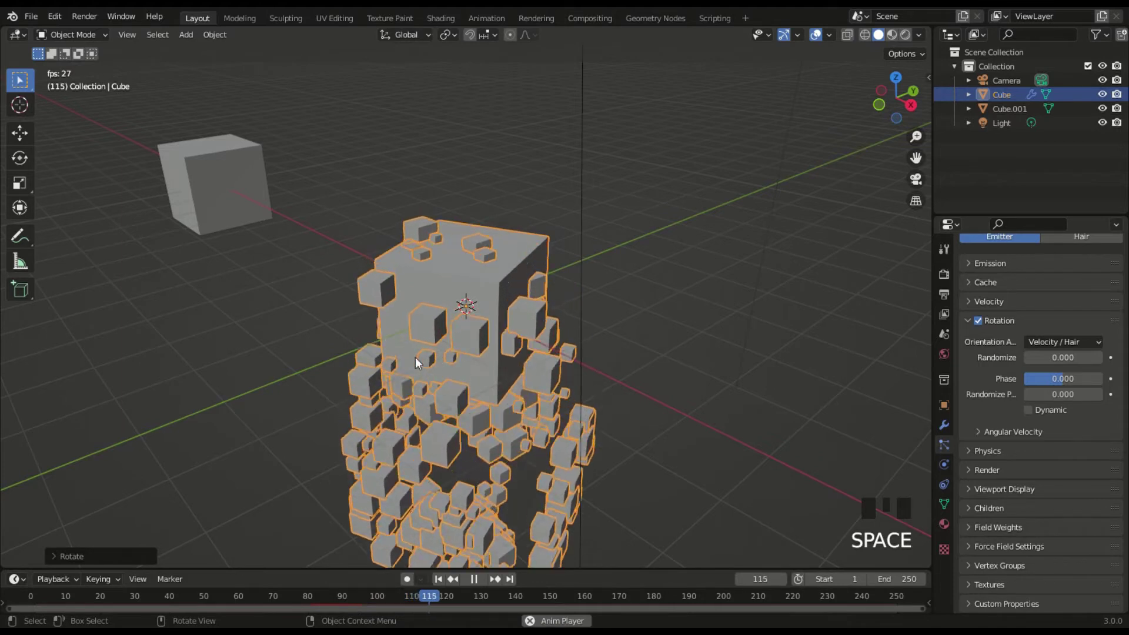
key(space)
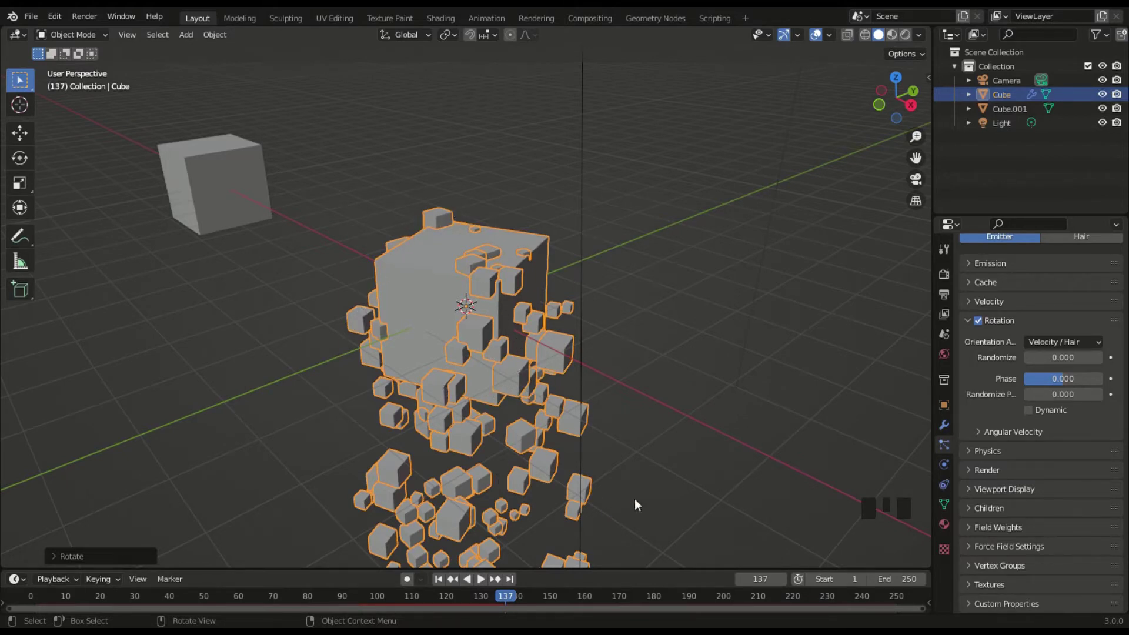
Check the orientation axis options and play the animation on to frame 168, keeping Velocity / Hair as the axis
click(1057, 344)
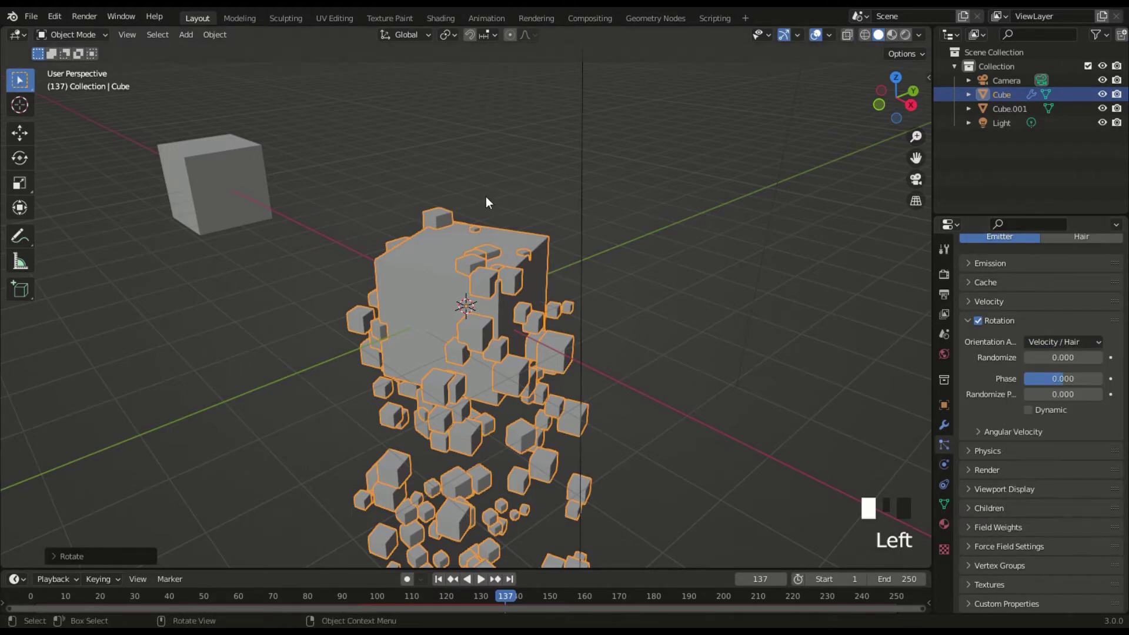
key(space)
key(space)
key(space)
key(space)
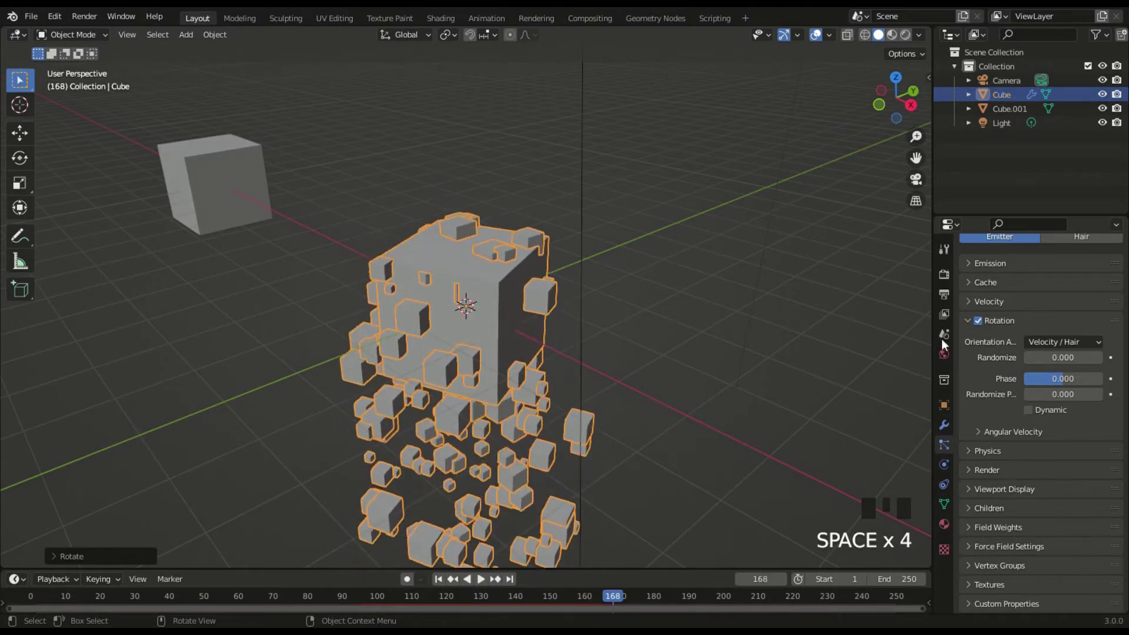
click(1046, 341)
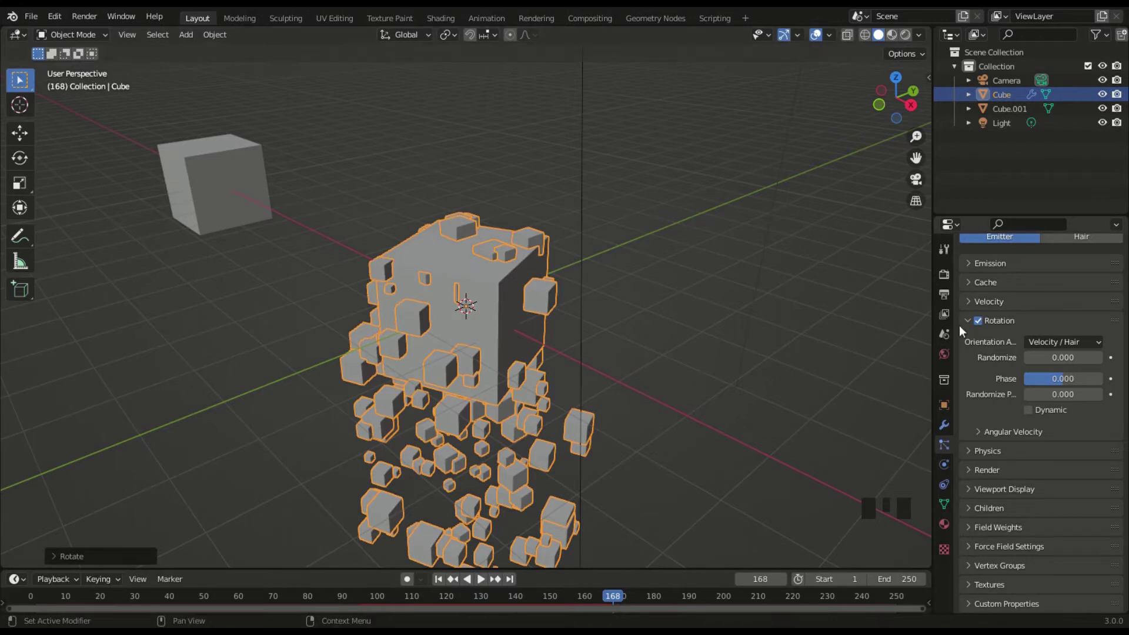
click(1034, 341)
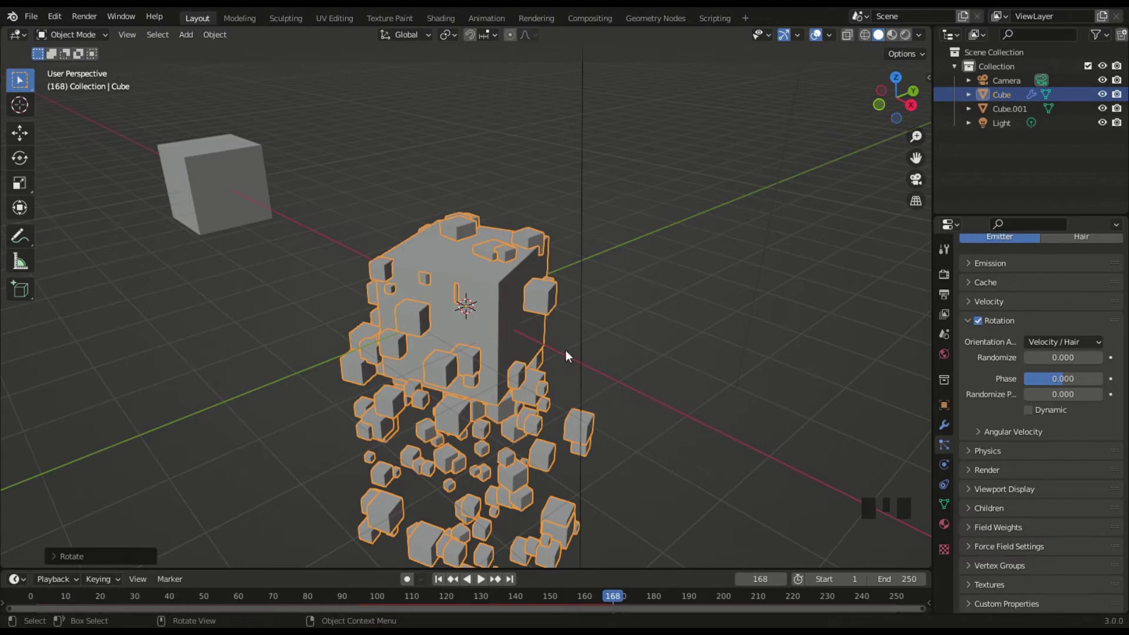
Set the rotation's Randomize to 0.561 and play the animation to frame 177 to inspect the tilted cubes
click(1032, 358)
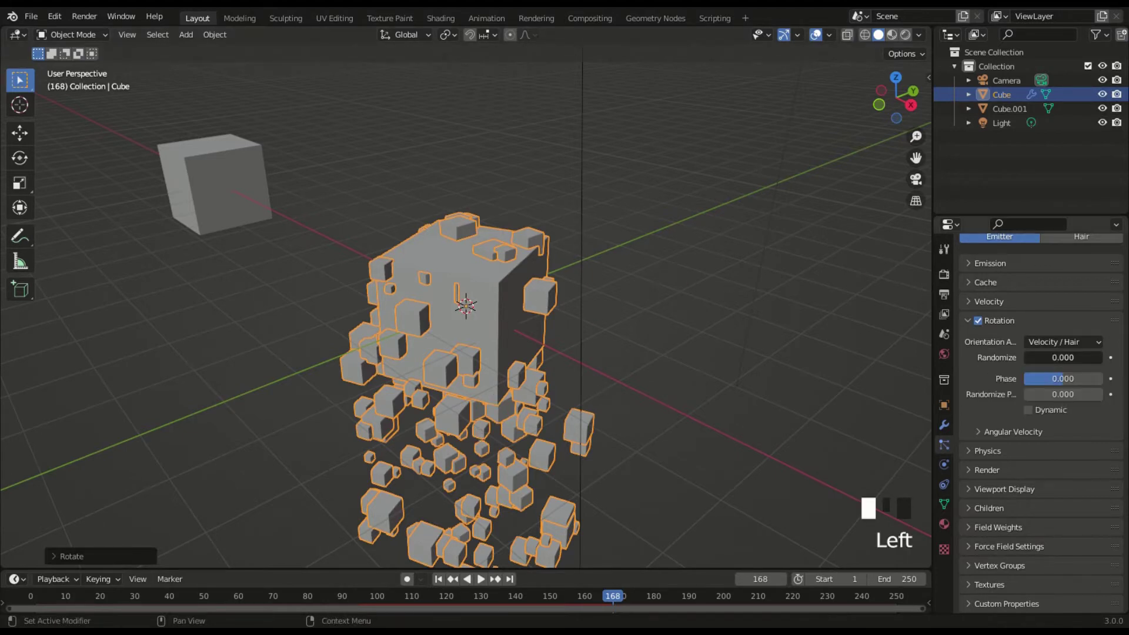
drag(1032, 359, 1075, 358)
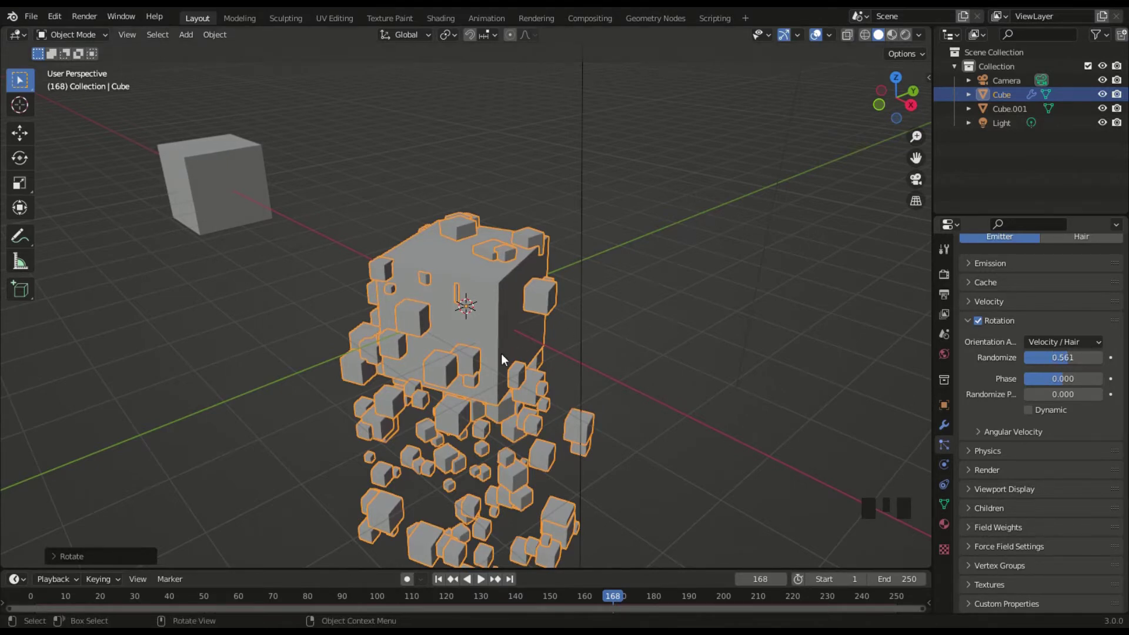
key(space)
key(space)
key(space)
key(space)
key(space)
key(space)
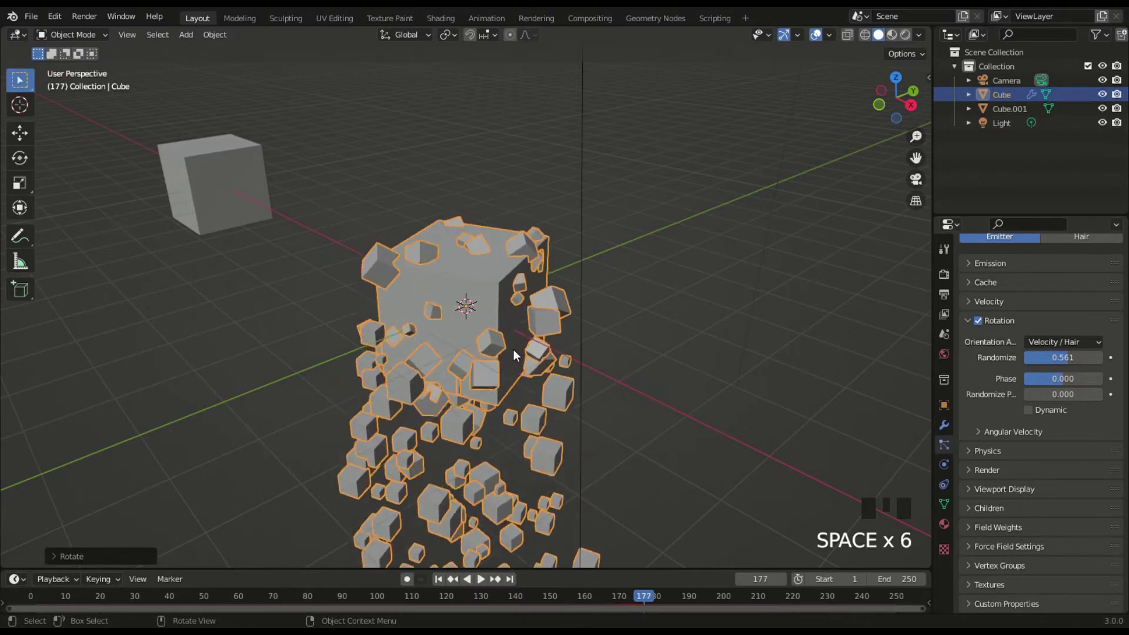
middle_drag(478, 359, 506, 365)
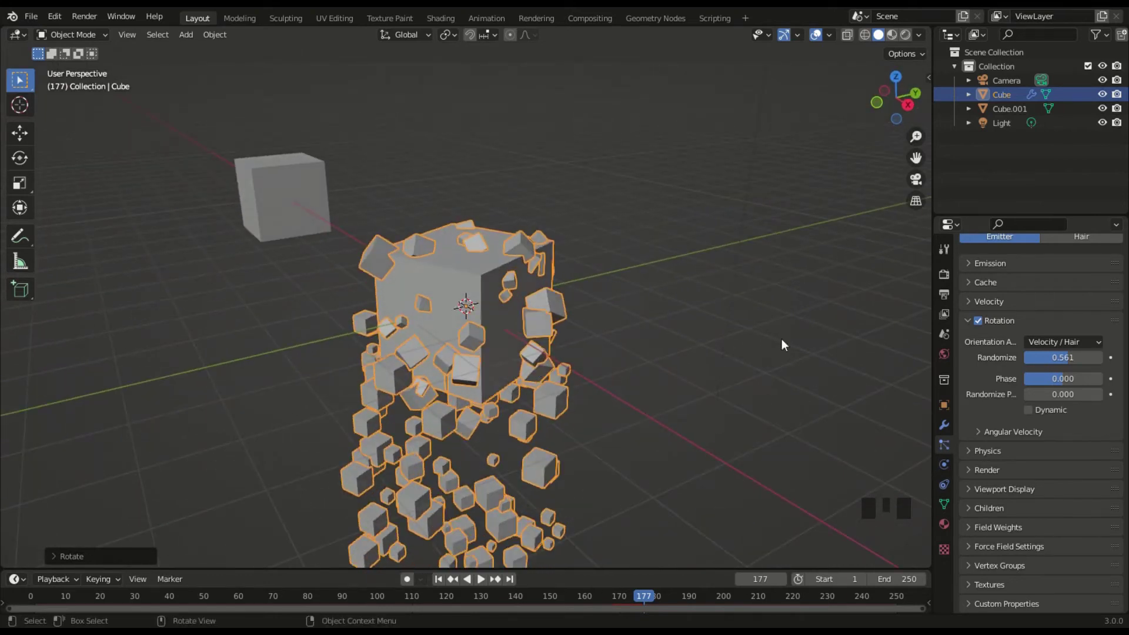
Set the rotation phase to 0.228 and return the animation to frame 1
click(1050, 340)
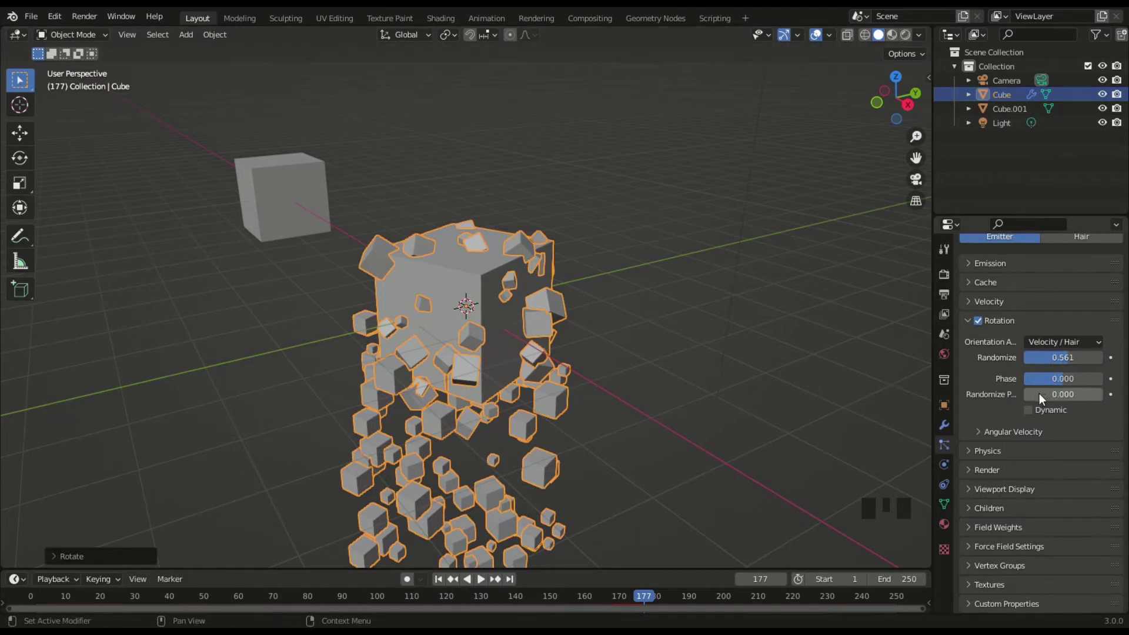
click(1043, 377)
drag(1043, 377, 965, 398)
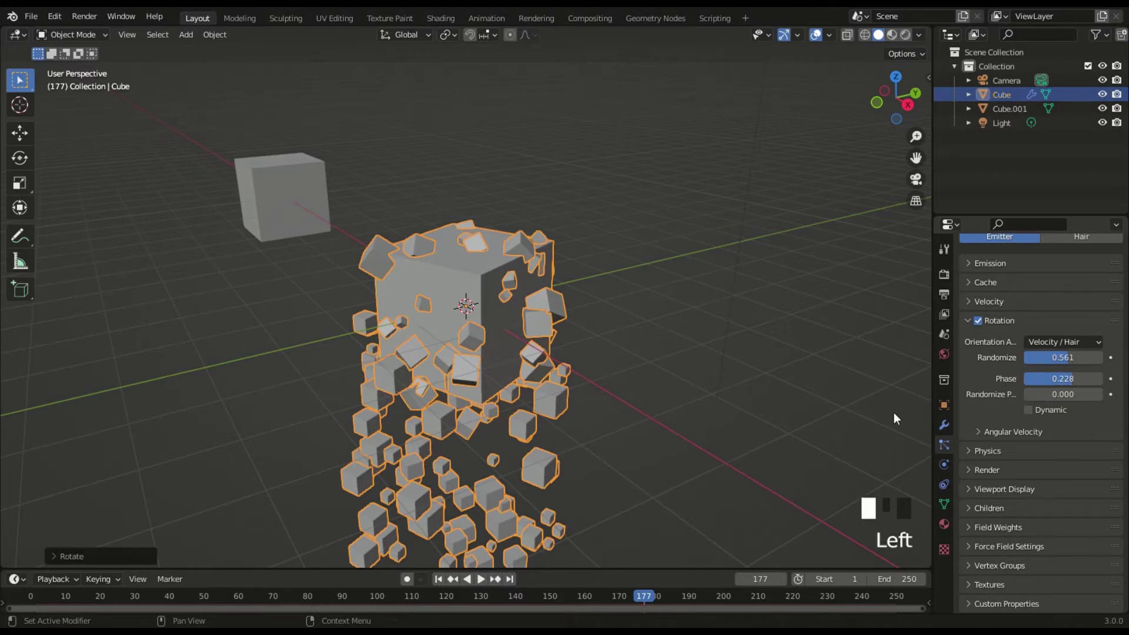
click(438, 579)
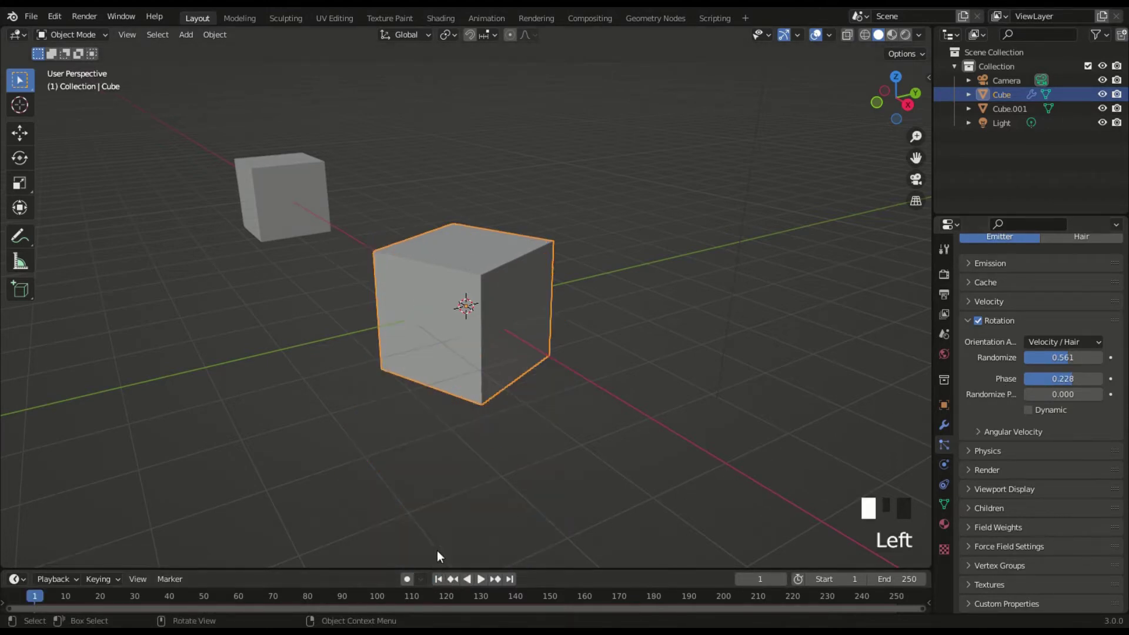
Try a rotation phase of -0.053 while watching the single particle on the cube up close
middle_drag(647, 353, 6, 322)
scroll(2, 325, up, 2)
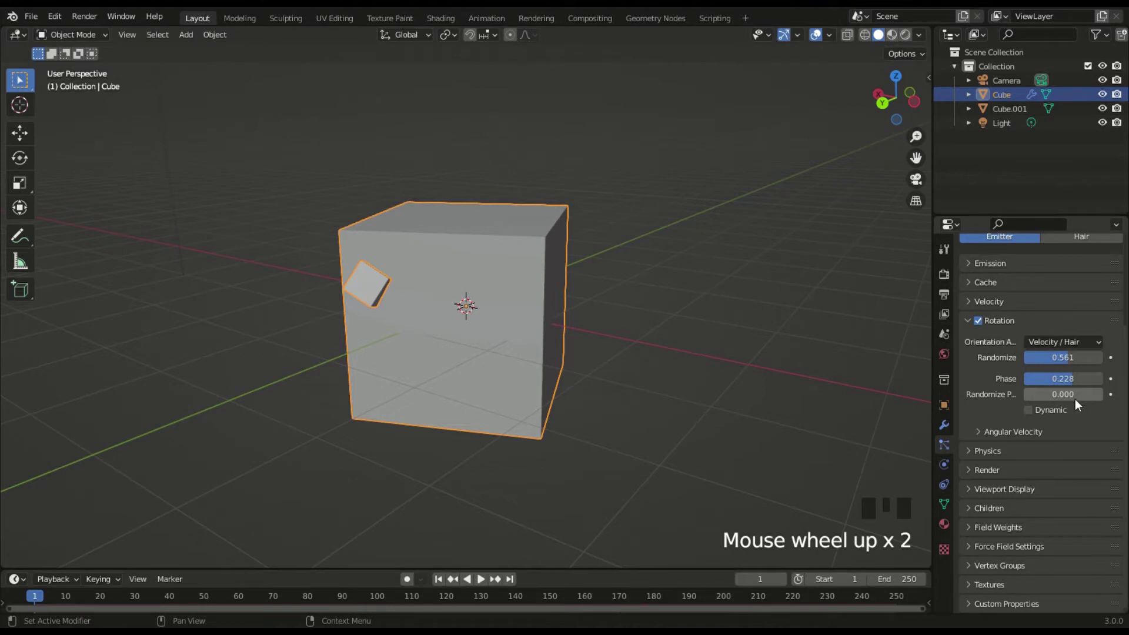
drag(1070, 379, 1035, 379)
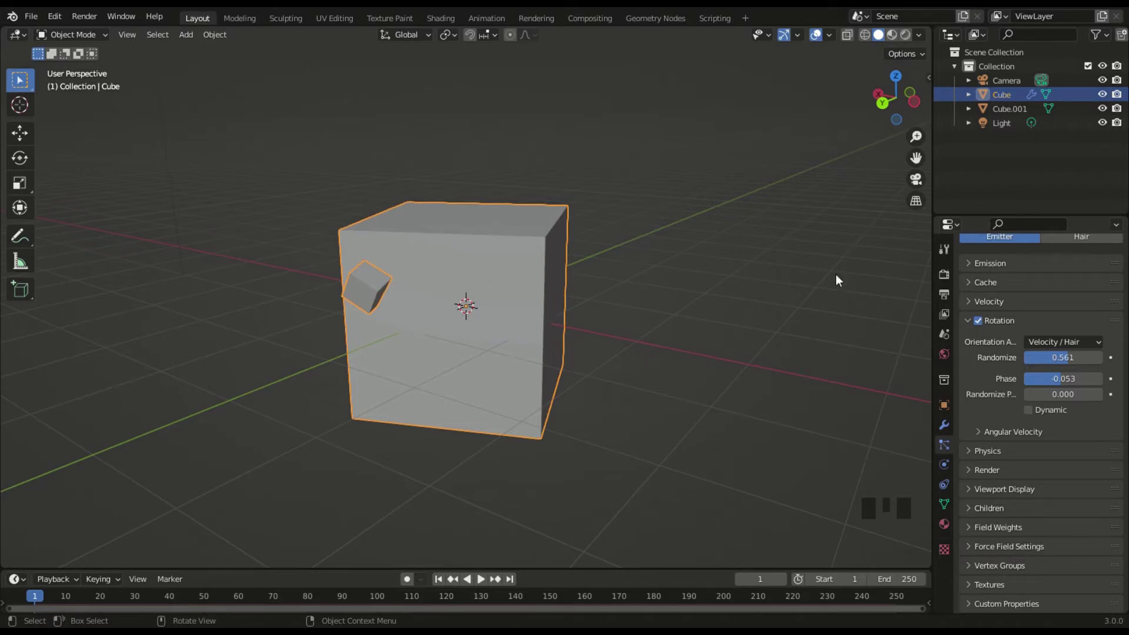
Set the emission number to 4 and the end frame to 1, then collapse the Emission settings and inspect the particles
click(976, 263)
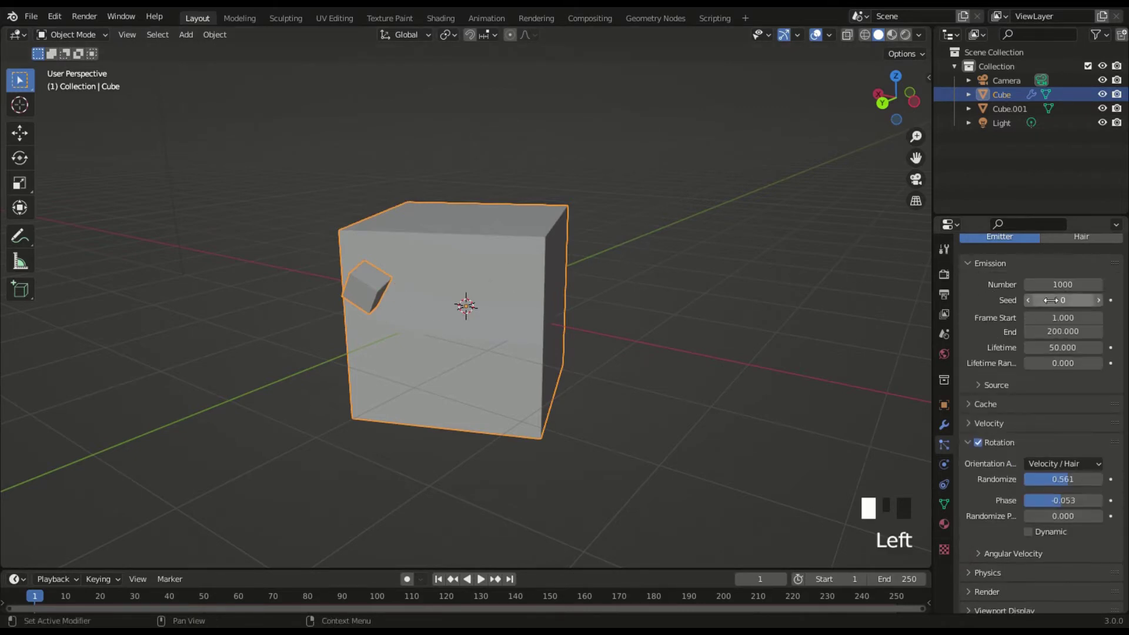
double_click(1065, 288)
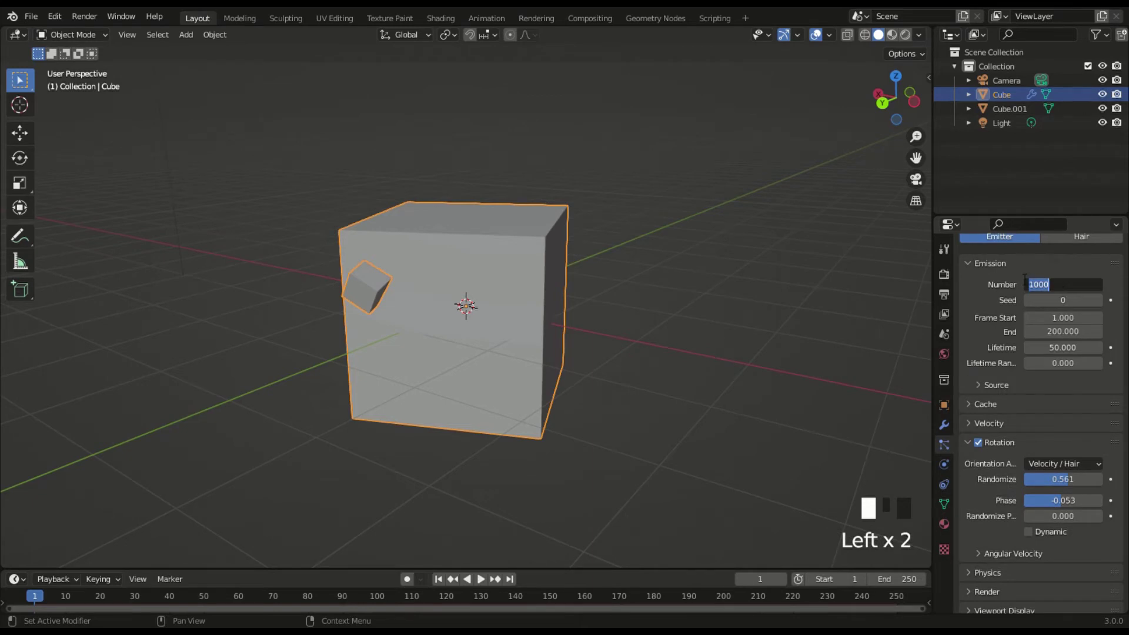
text(4)
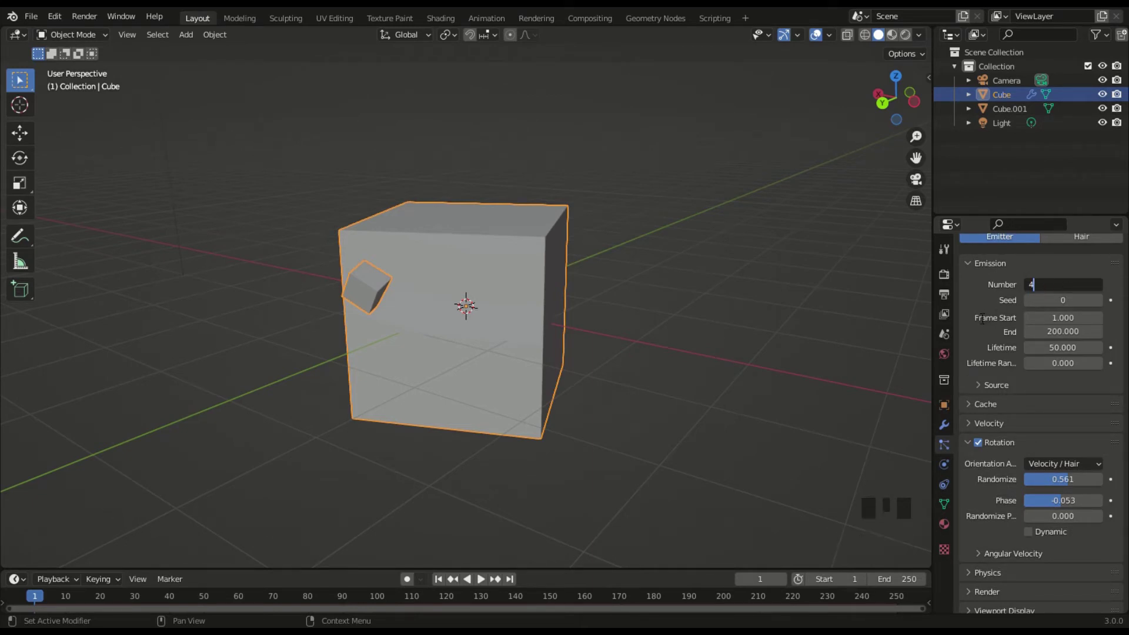
key(Return)
click(1070, 332)
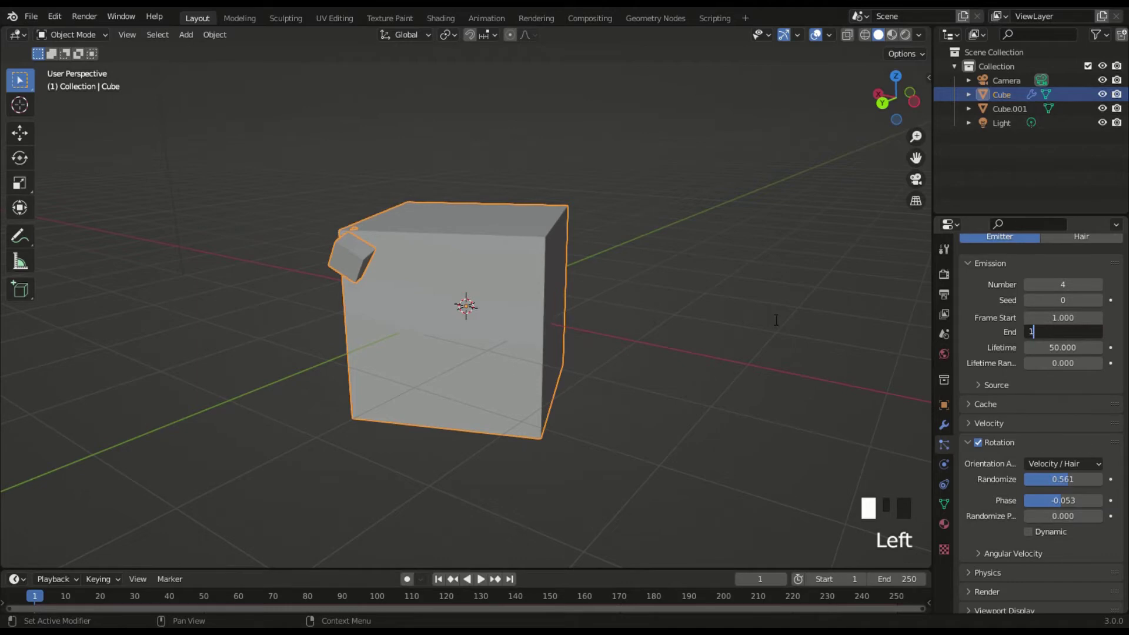
click(990, 264)
middle_drag(647, 254, 625, 340)
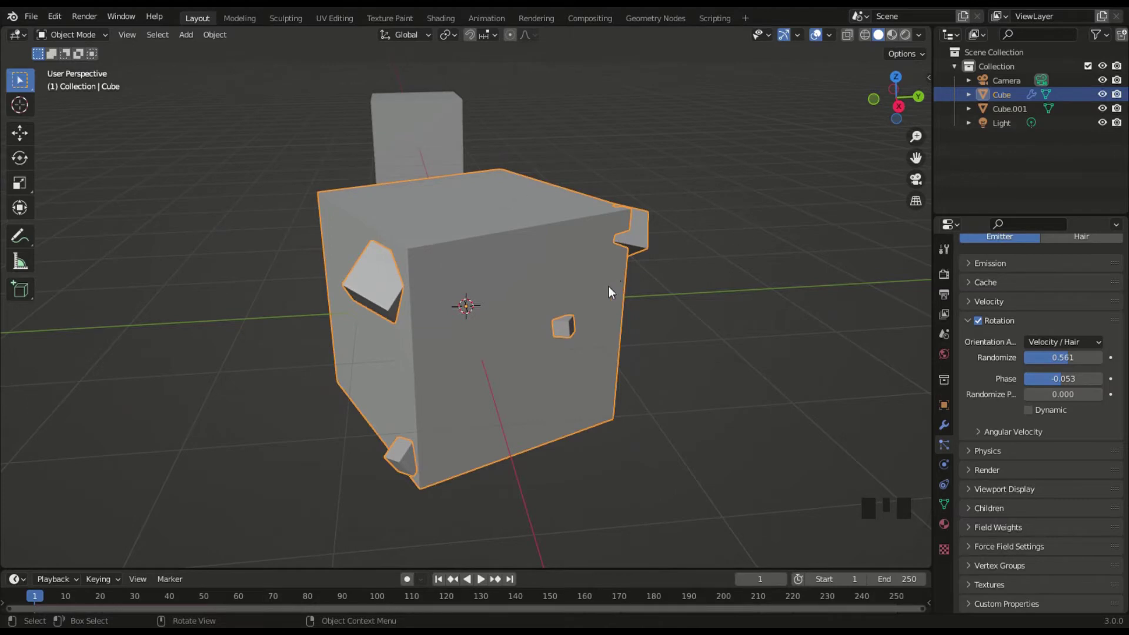
Set the rotation's Randomize to 0.000 and lower its phase to -1.000
drag(1061, 379, 1012, 359)
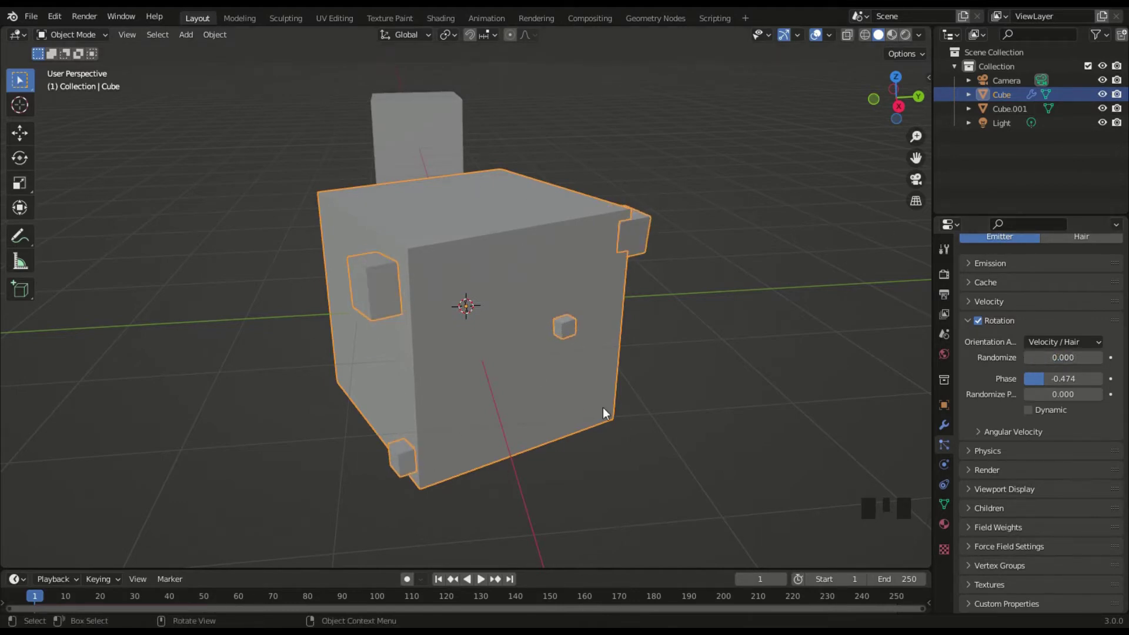
drag(1047, 378, 1006, 372)
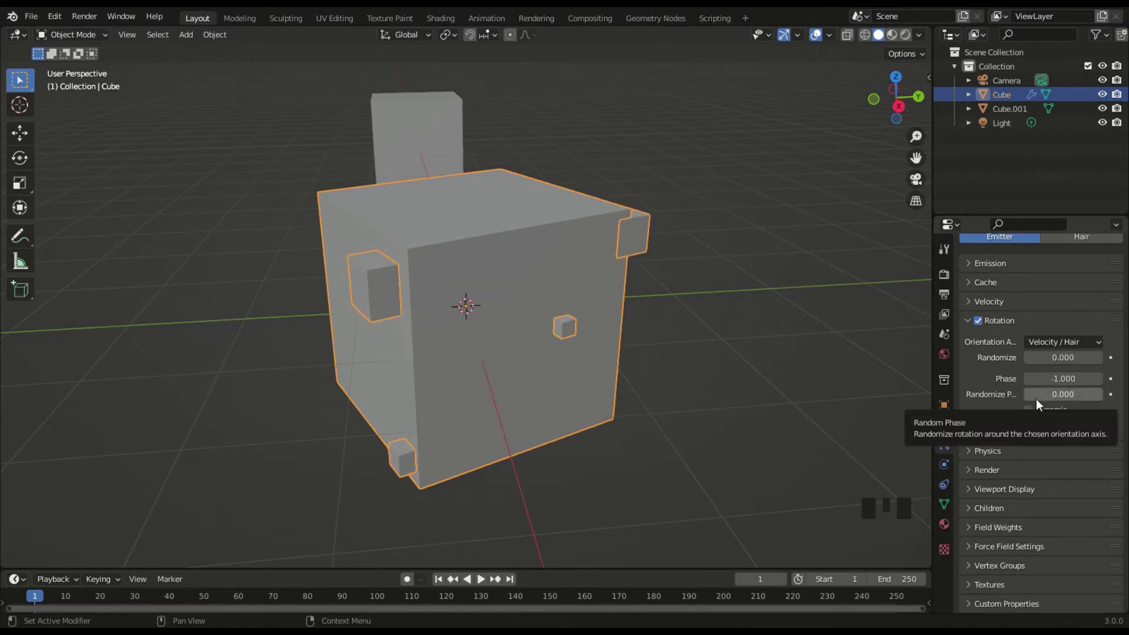
mouse_move(1041, 378)
mouse_down()
mouse_move(1063, 379)
mouse_move(1022, 378)
mouse_move(1029, 393)
mouse_move(1047, 392)
mouse_move(1054, 378)
mouse_move(1061, 394)
mouse_move(1026, 394)
mouse_up()
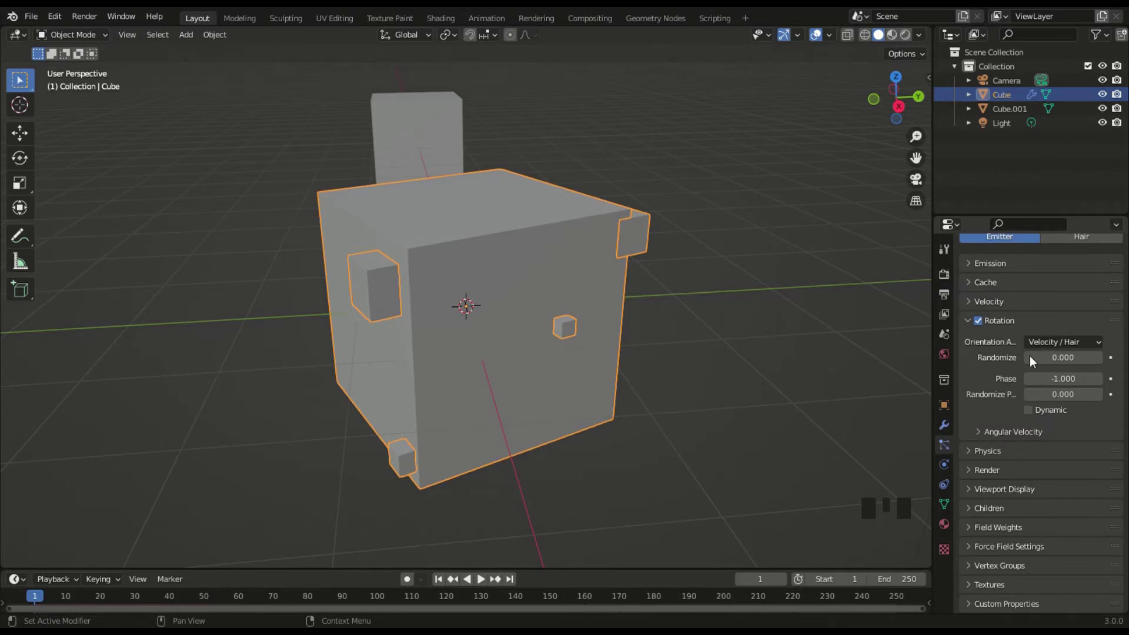
Expand the Emission settings and set the particle number to 1000 and the end frame to 250
click(994, 263)
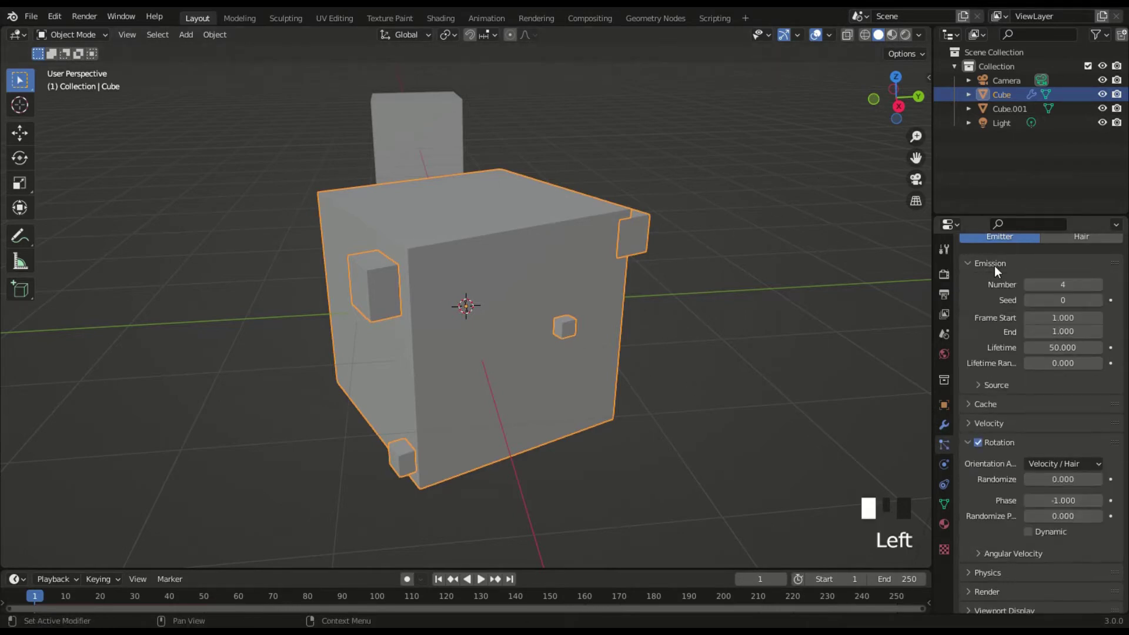
click(1057, 285)
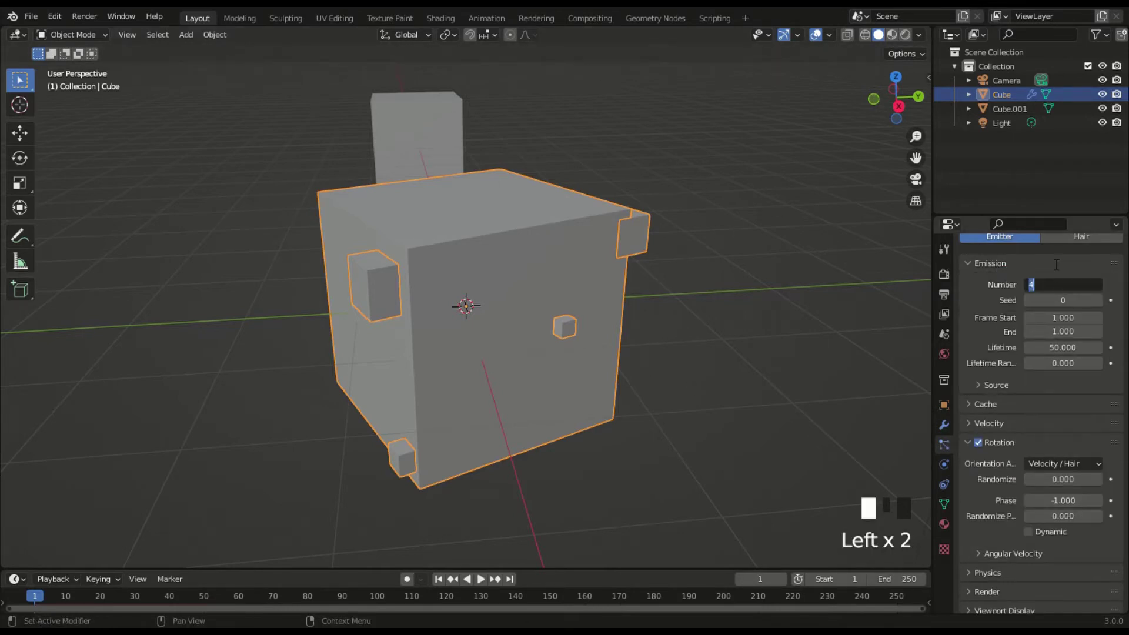
text(100)
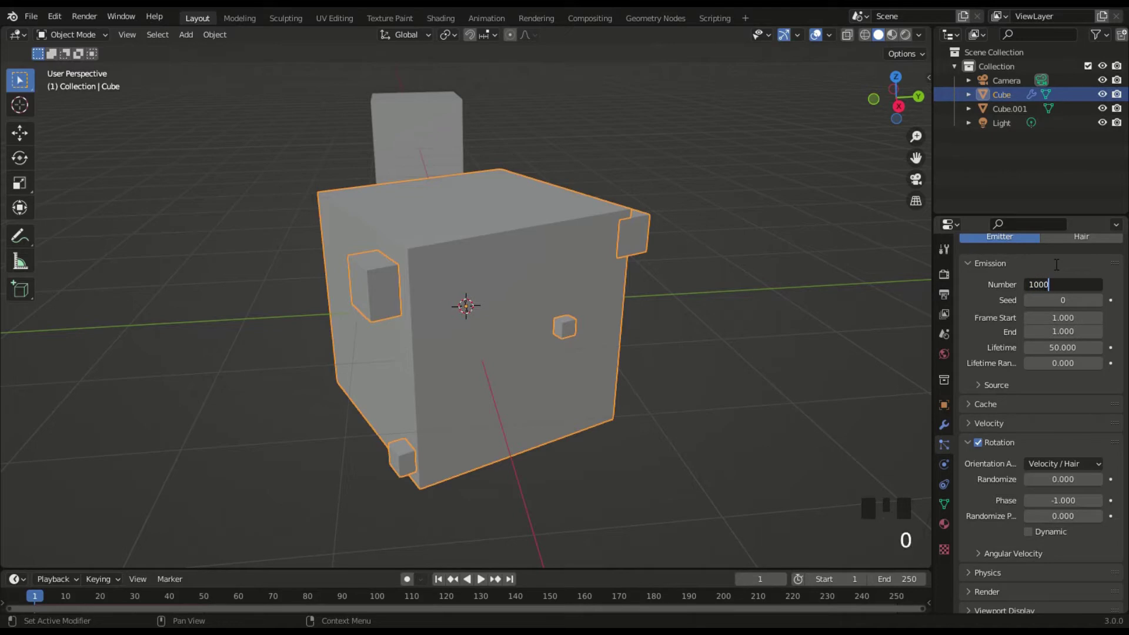
text(0)
click(1070, 332)
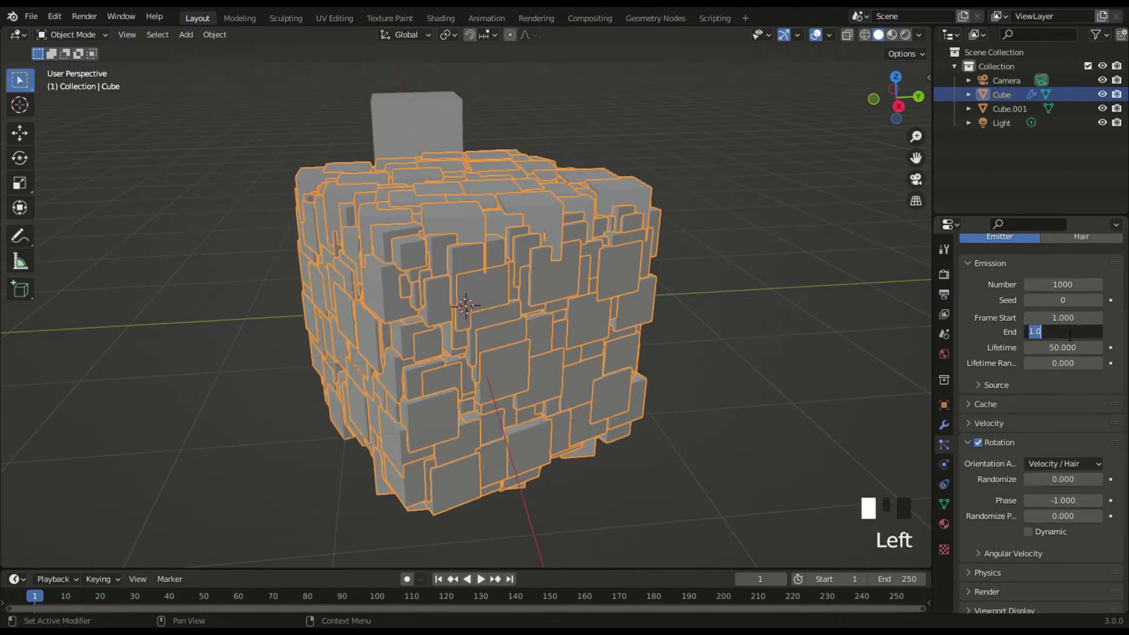
text(250)
key(Return)
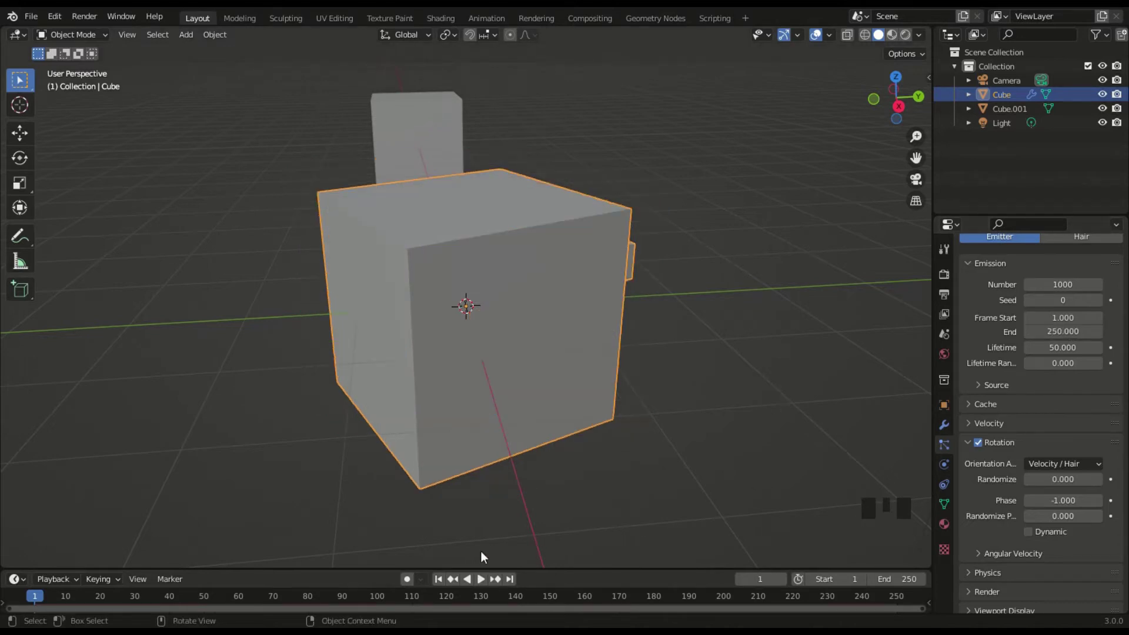
Play the animation from frame 1 and watch the falling cubes from farther away
key(space)
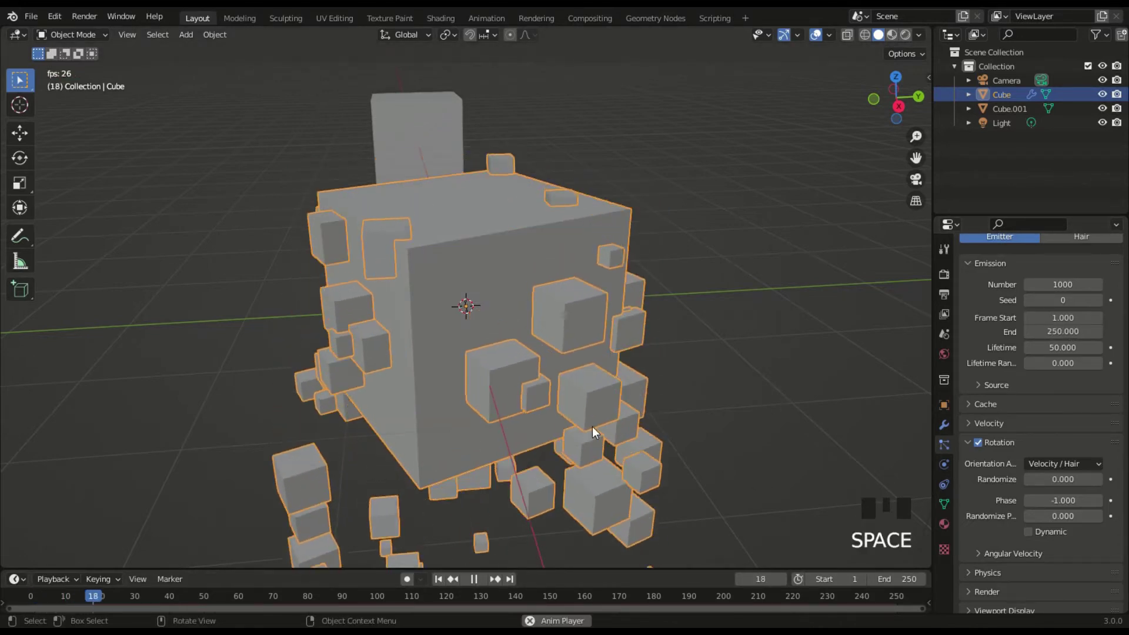
key(space)
scroll(659, 356, down, 6)
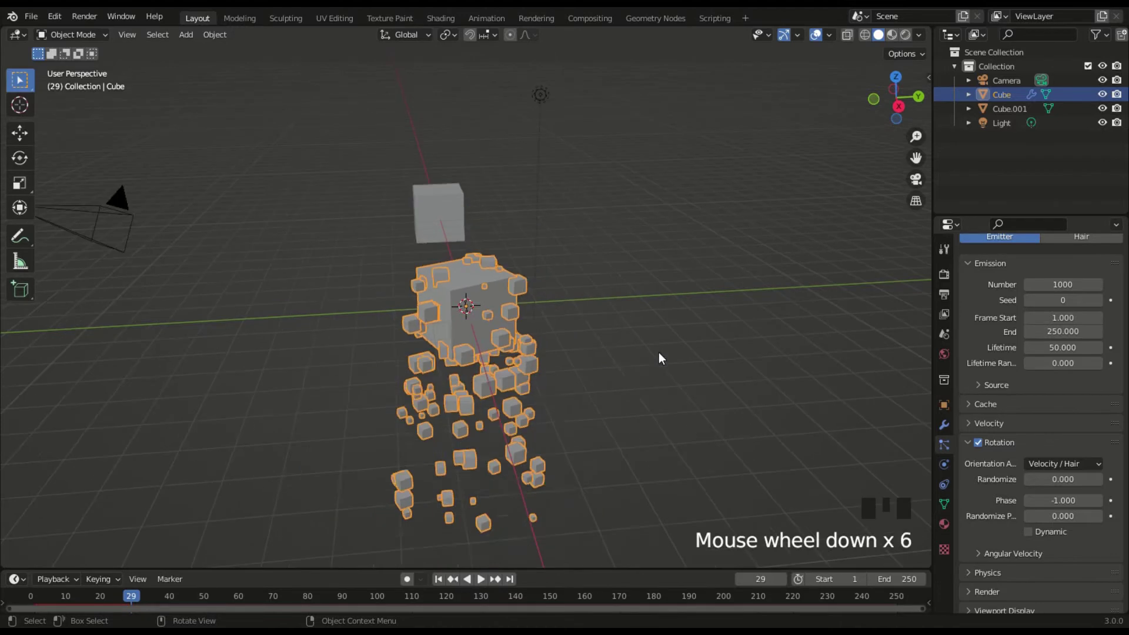
key(space)
key(space)
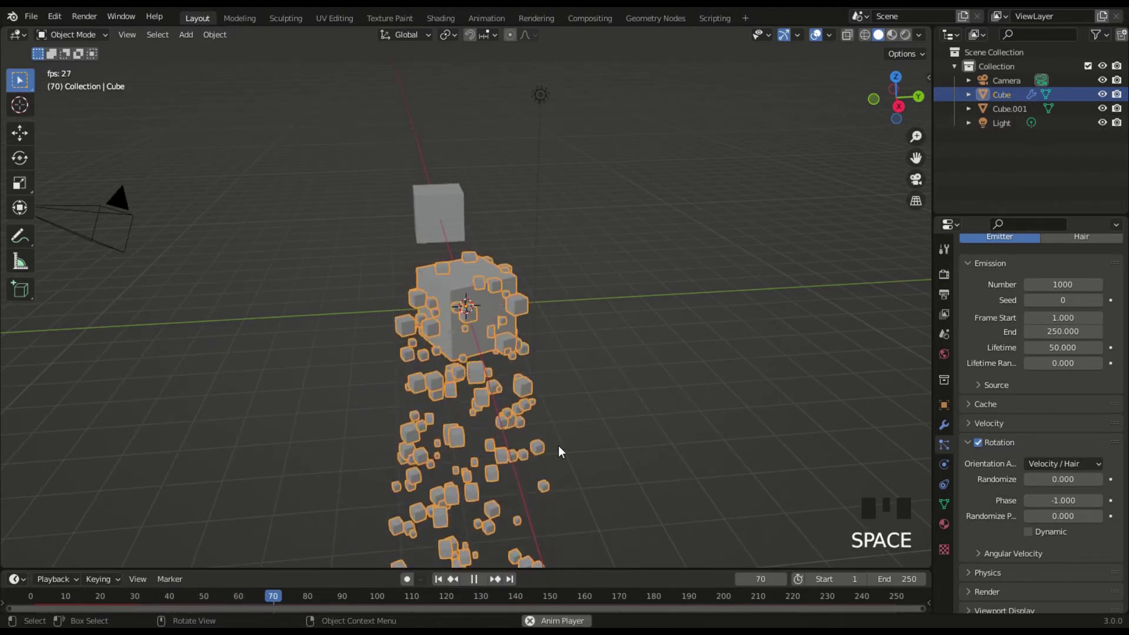
Expand the particle rotation's Angular Velocity settings and enable Dynamic rotation
scroll(559, 445, up, 5)
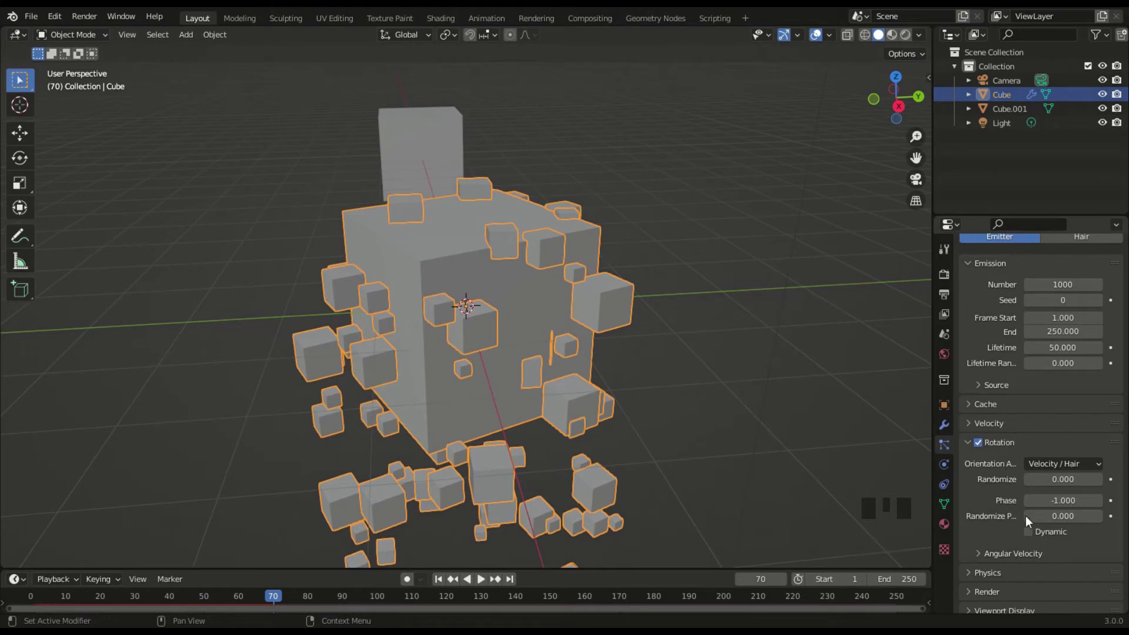
click(1005, 553)
scroll(1012, 567, down, 4)
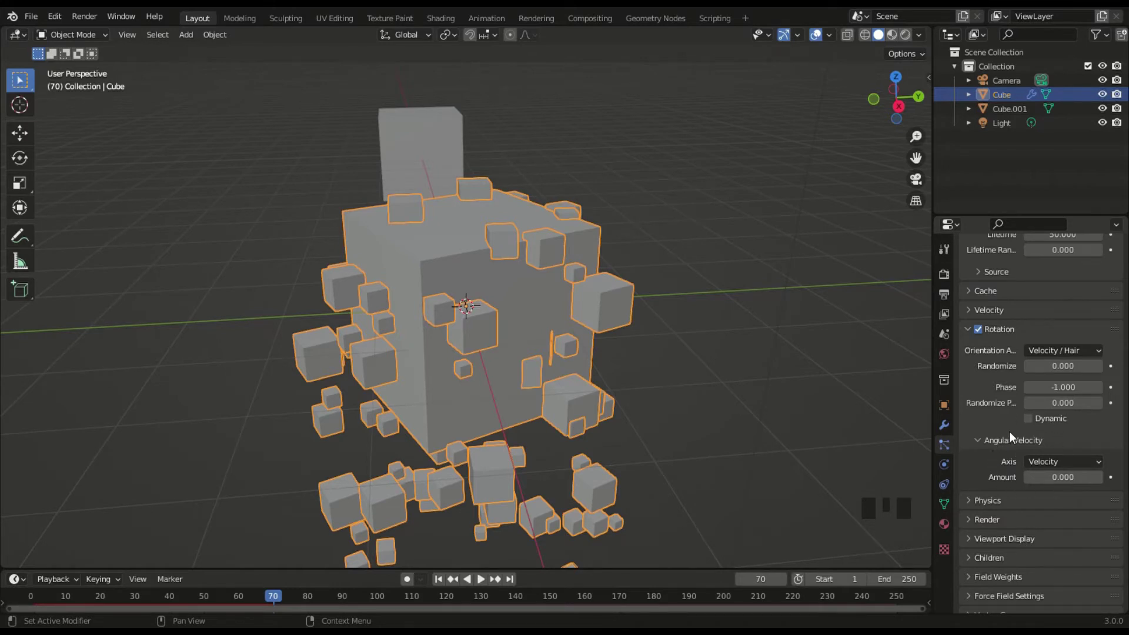
click(1028, 418)
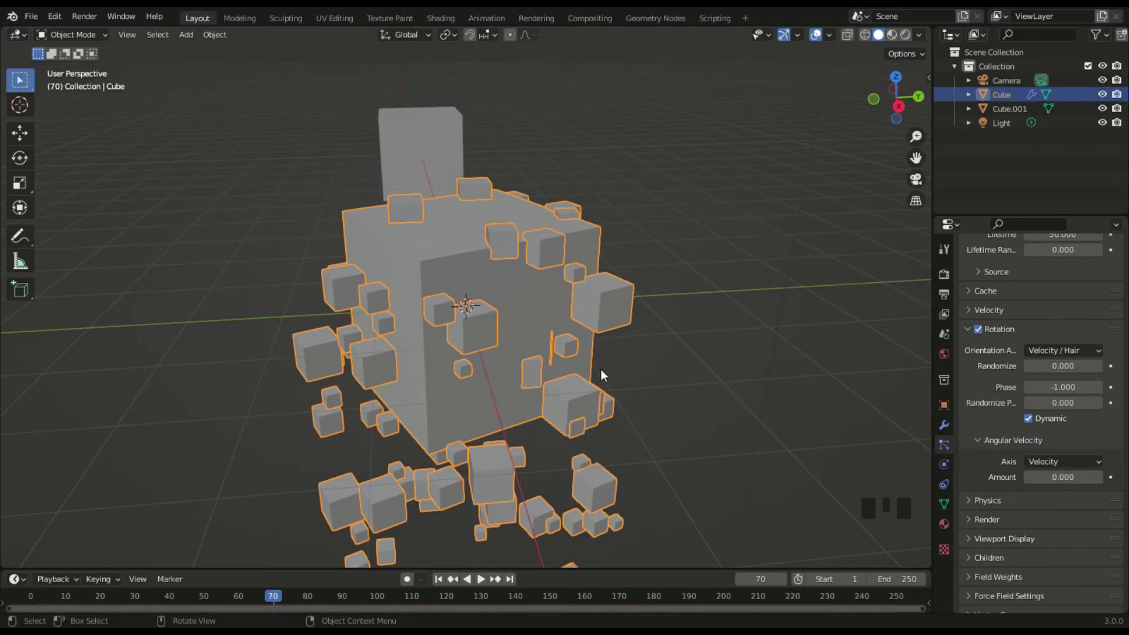
Play the animation to watch the dynamically rotating cubes from near and far, and return to frame 1
key(space)
scroll(552, 319, down, 5)
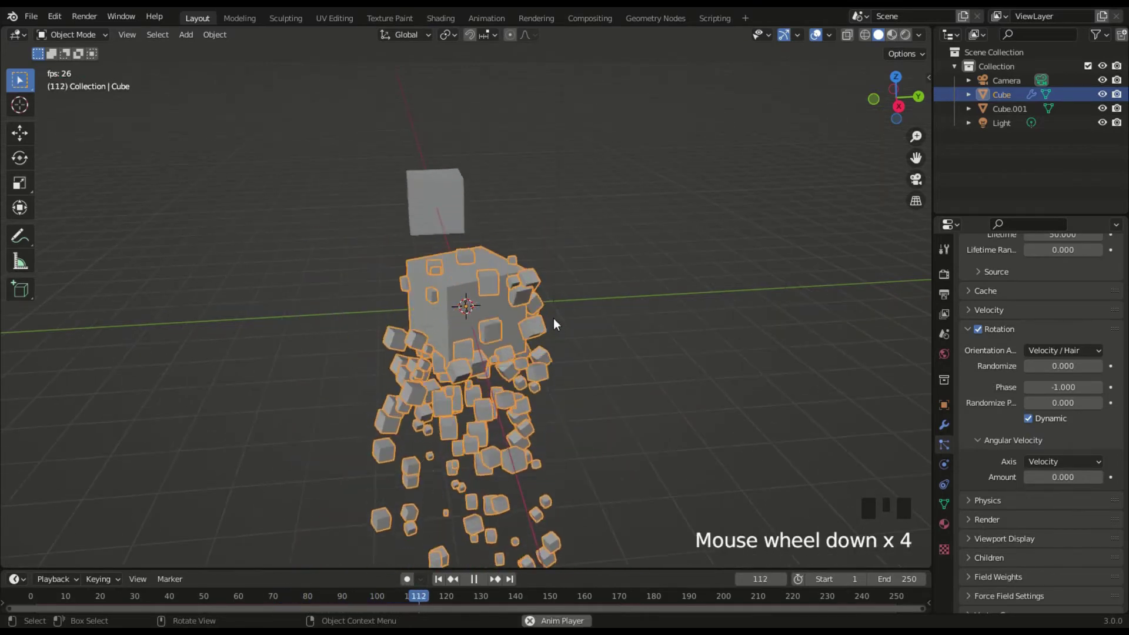
scroll(553, 319, up, 4)
scroll(553, 318, up, 1)
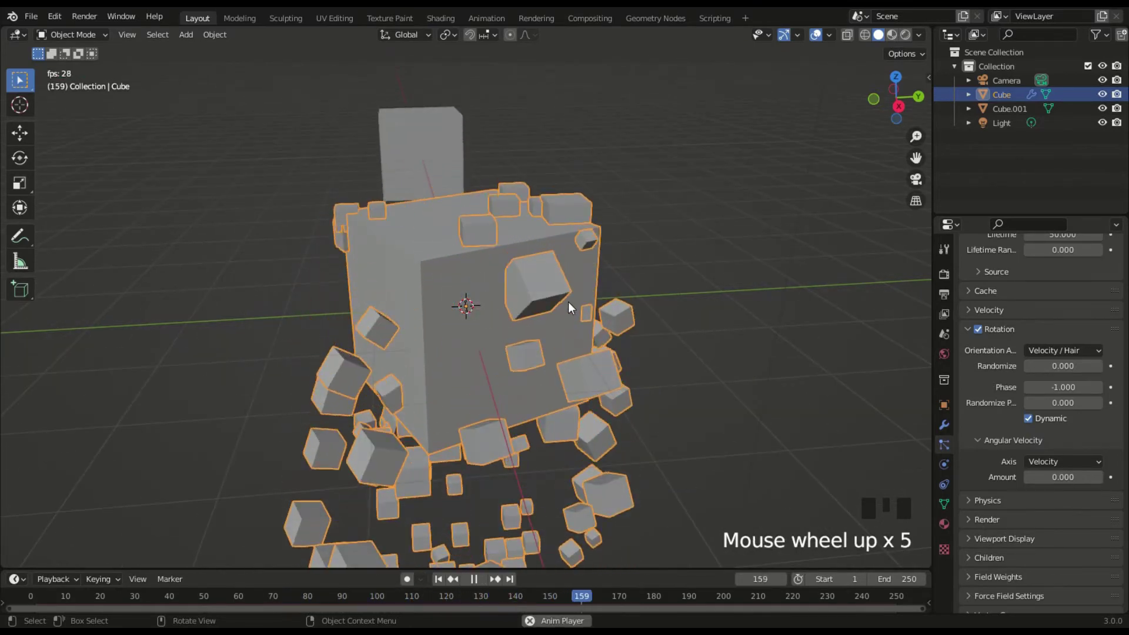
key(space)
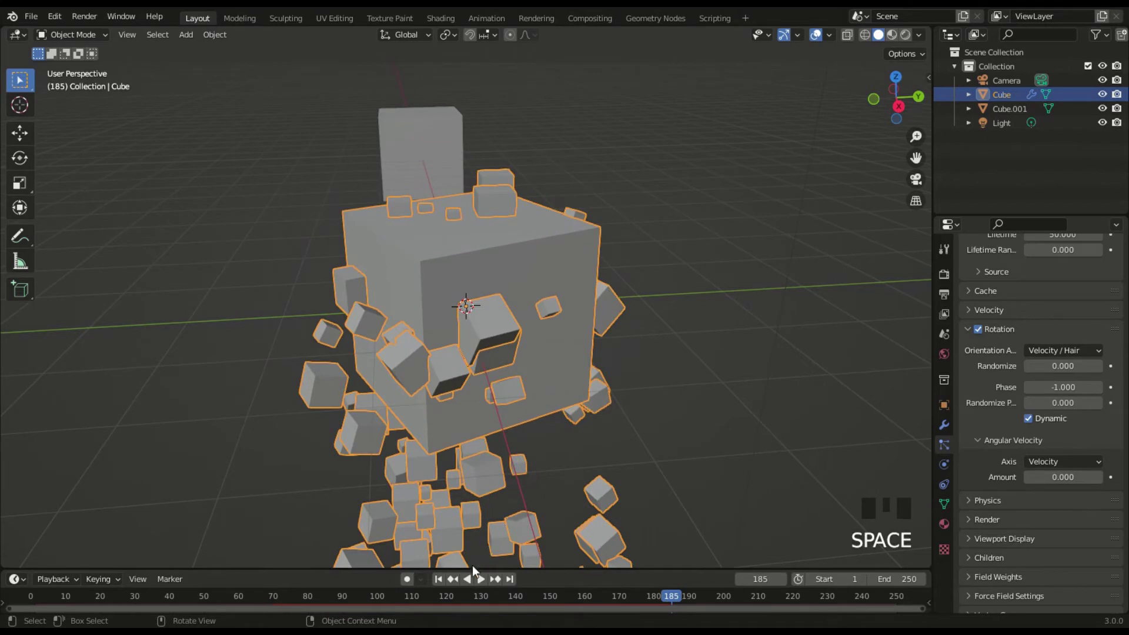
click(435, 577)
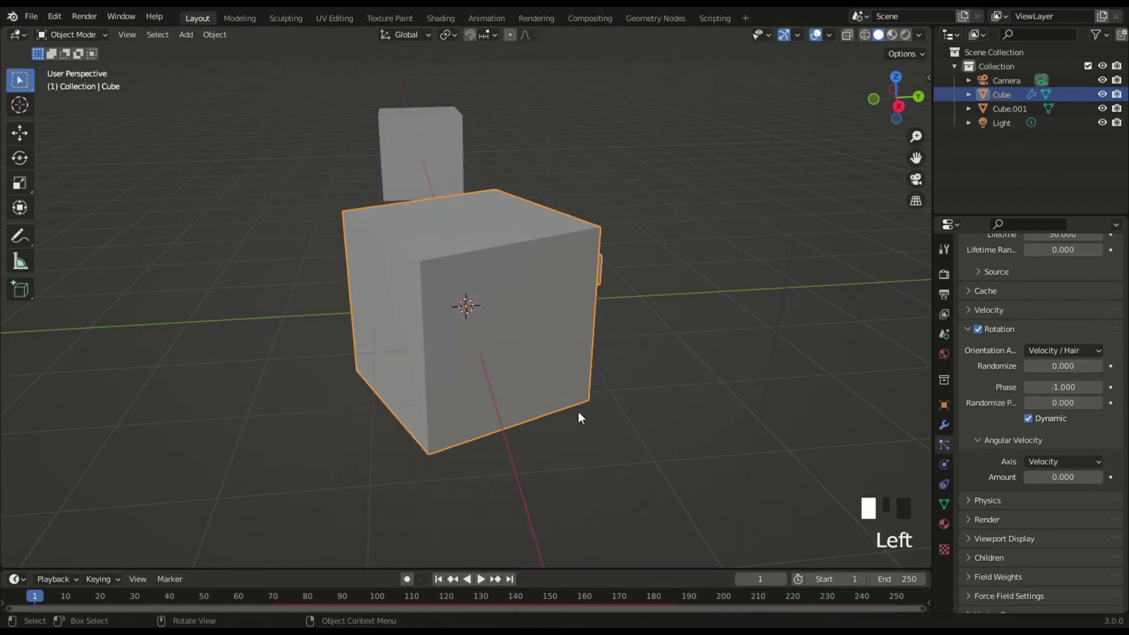
middle_drag(634, 376, 613, 379)
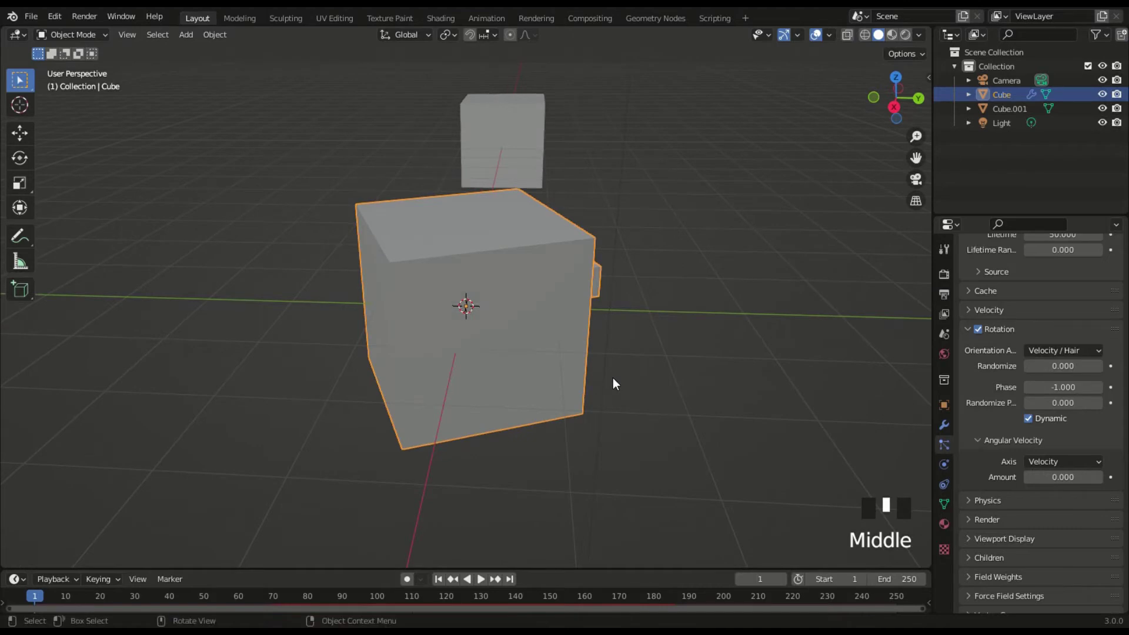
Try angular velocity amounts of -14 and 12.8 on the particles while playing the animation
click(1050, 460)
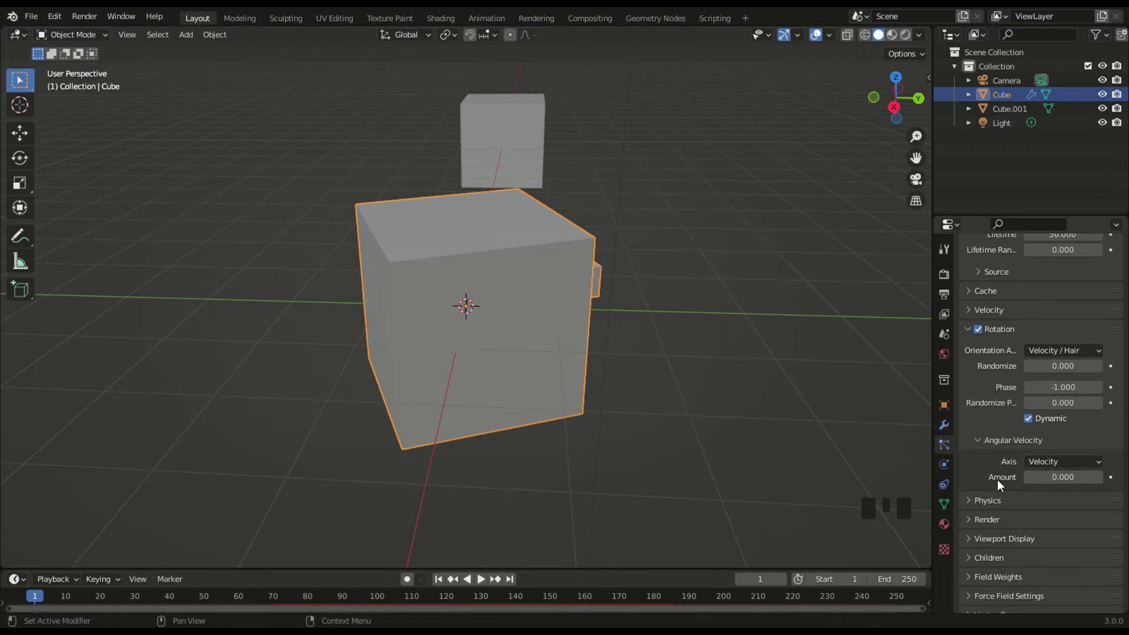
drag(1058, 477, 1006, 476)
key(space)
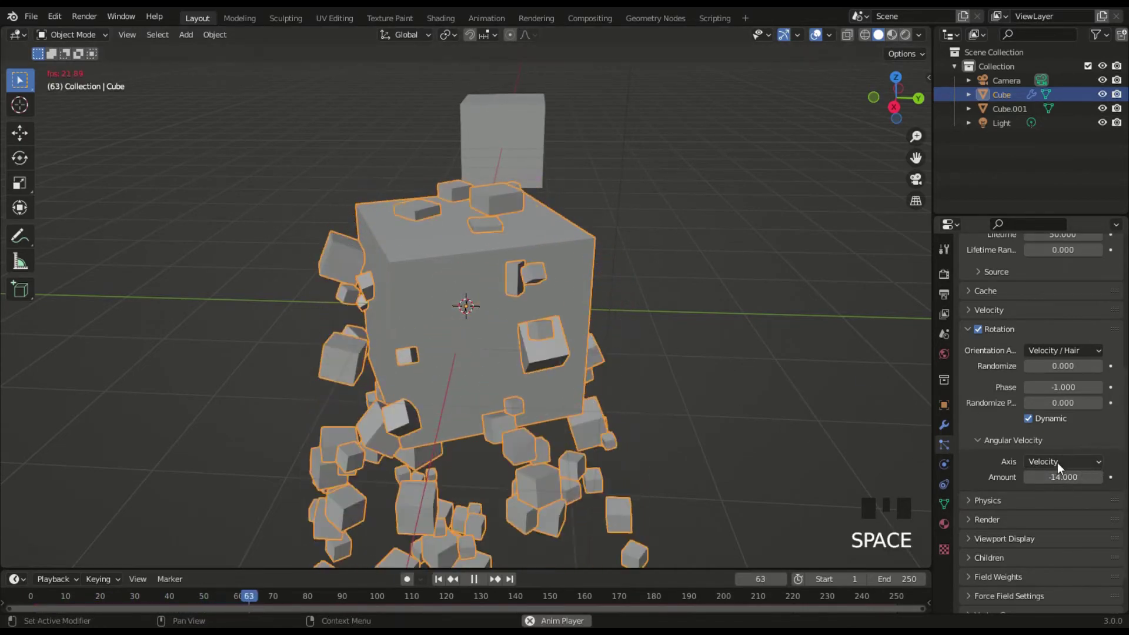
drag(1058, 477, 1084, 476)
key(space)
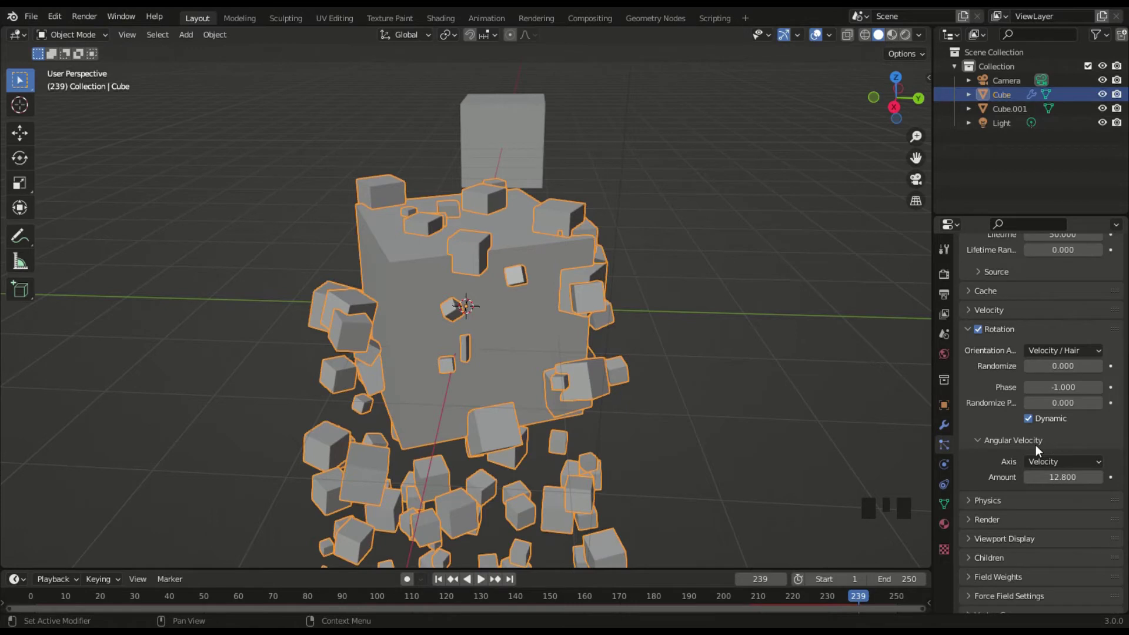
Reset the particle rotation's Phase and its angular velocity Amount to 0
click(1004, 327)
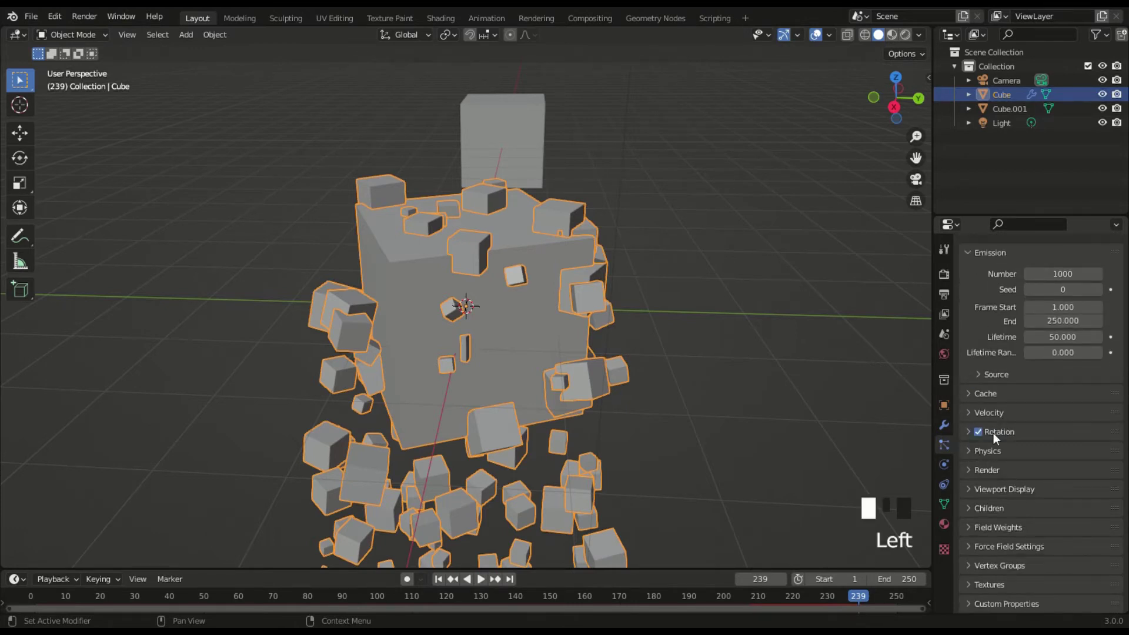
click(993, 433)
scroll(1053, 435, down, 5)
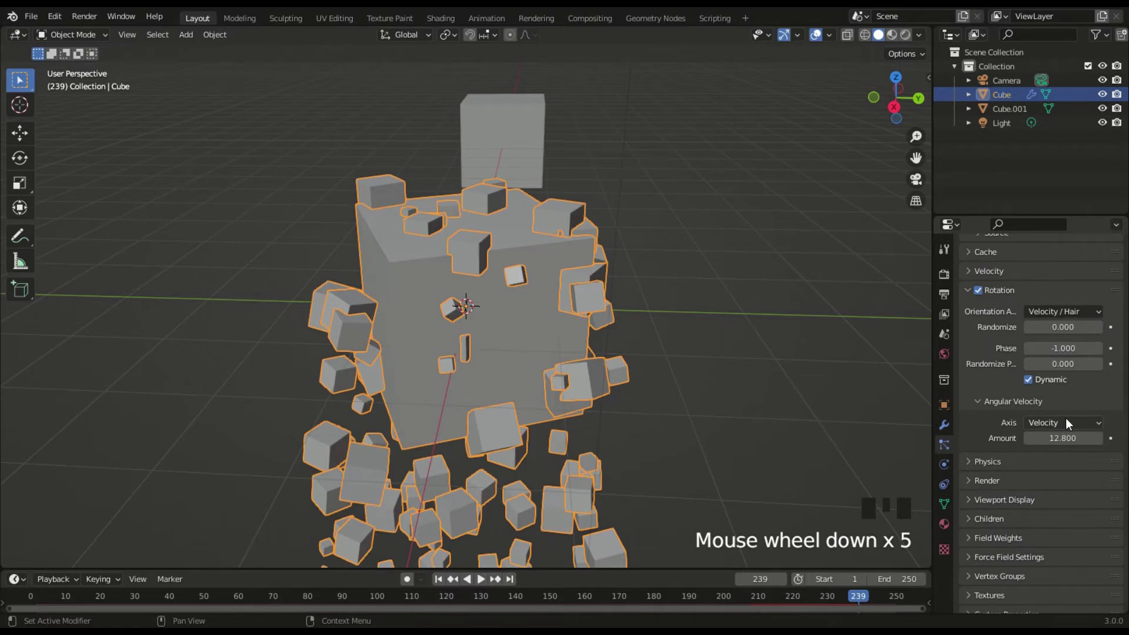
click(1063, 348)
text(0)
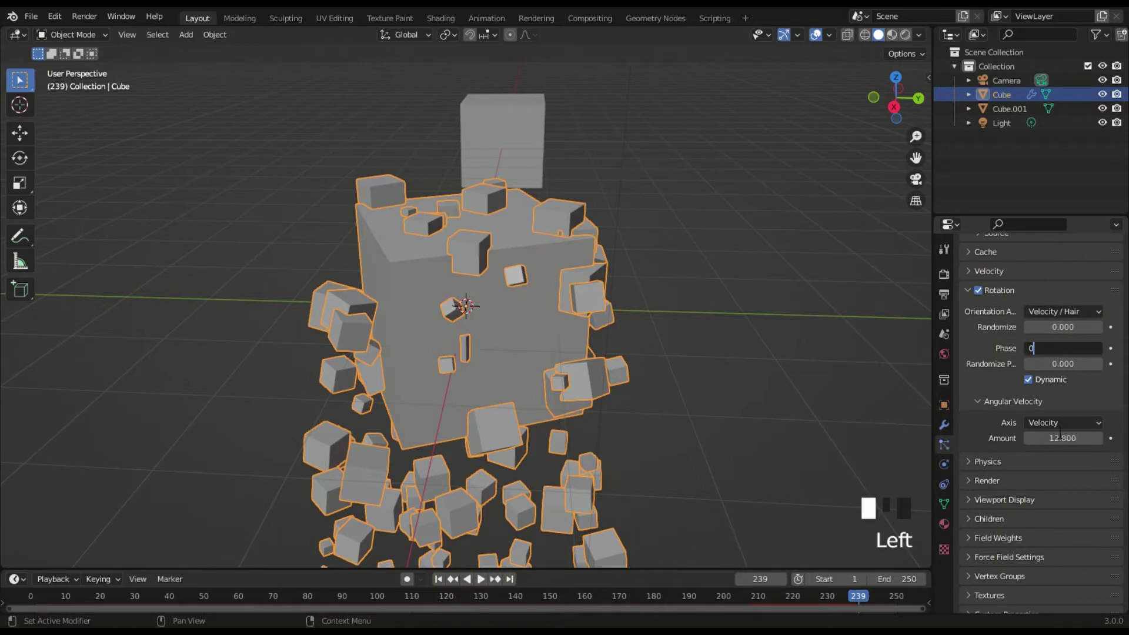
double_click(1061, 438)
text(0)
click(1013, 422)
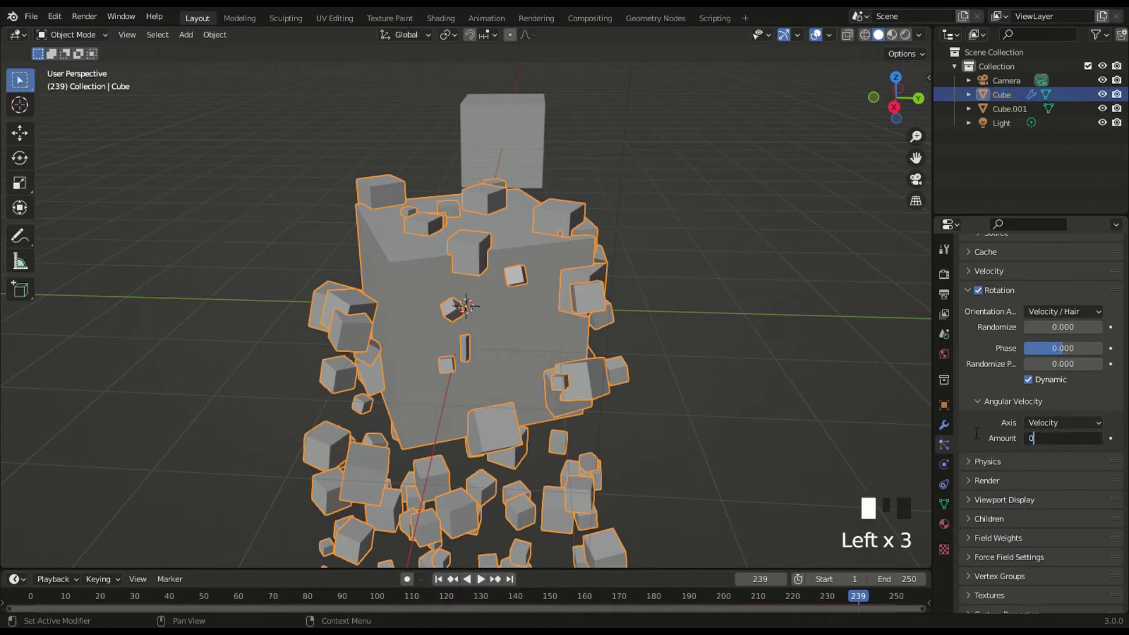
Disable the particle rotation and collapse its settings
click(993, 294)
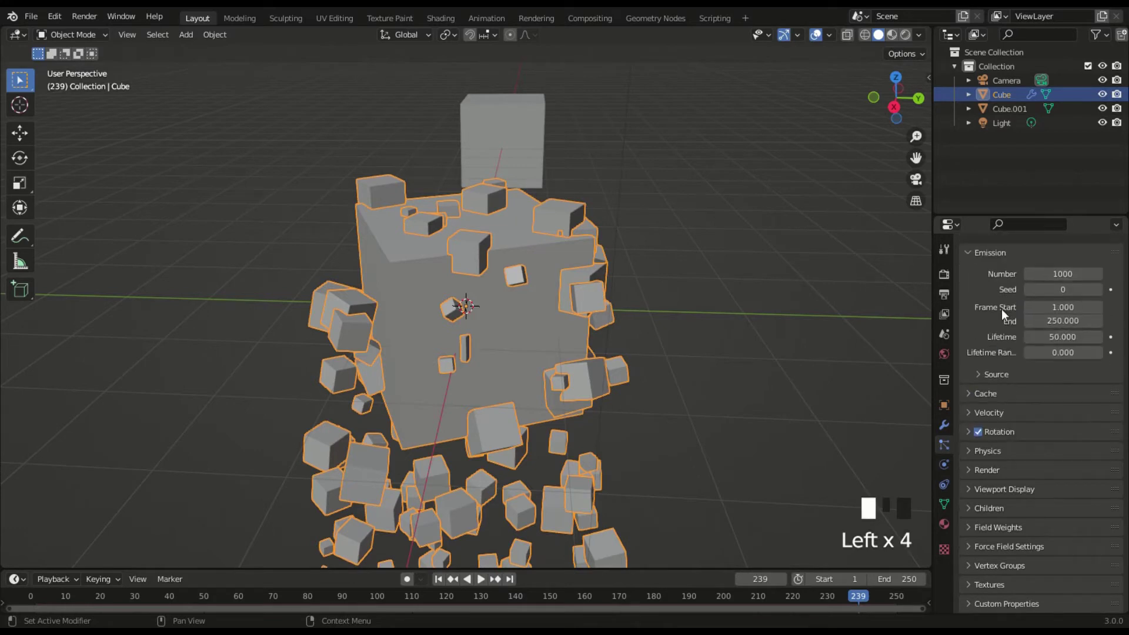
click(978, 434)
click(1008, 434)
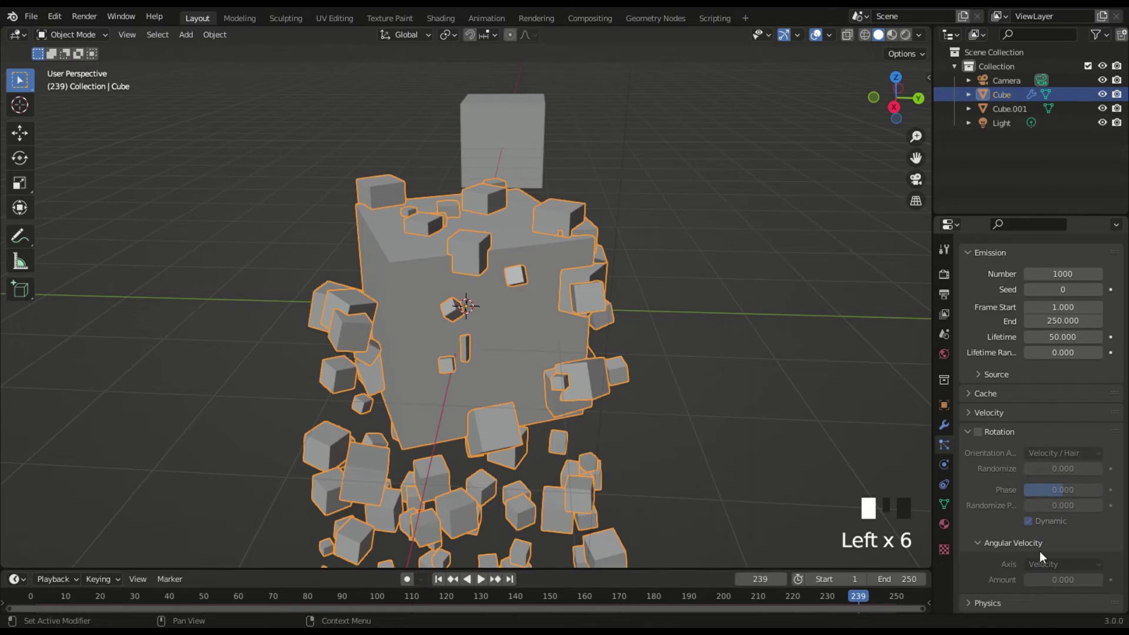
click(1005, 429)
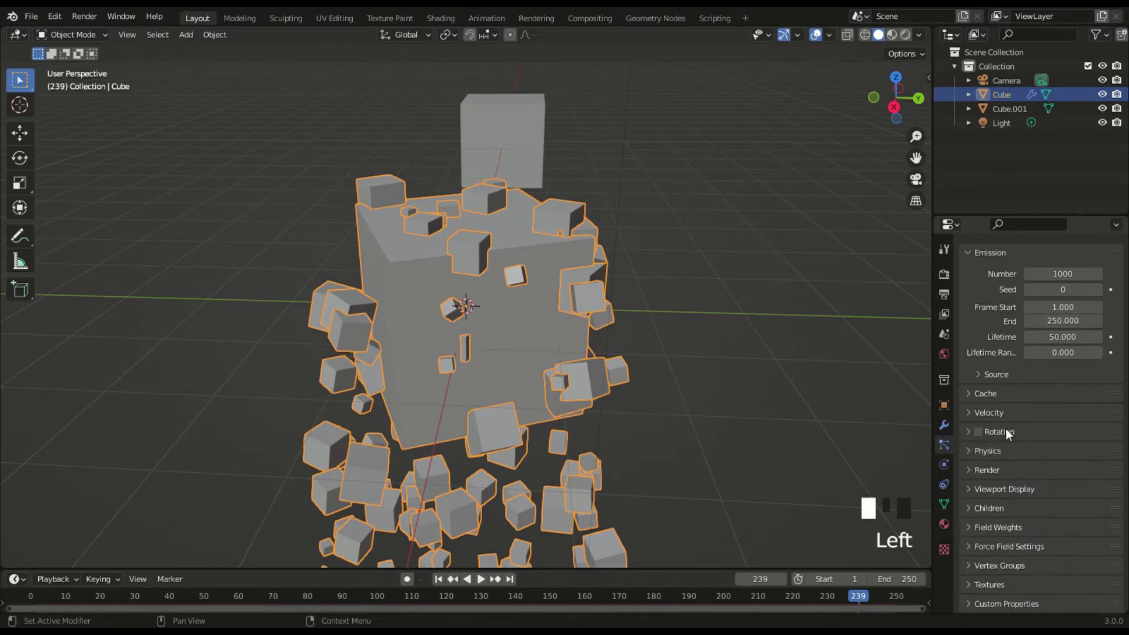
Play the animation from frame 1 and stop it at frame 20
key(shift+Left)
key(space)
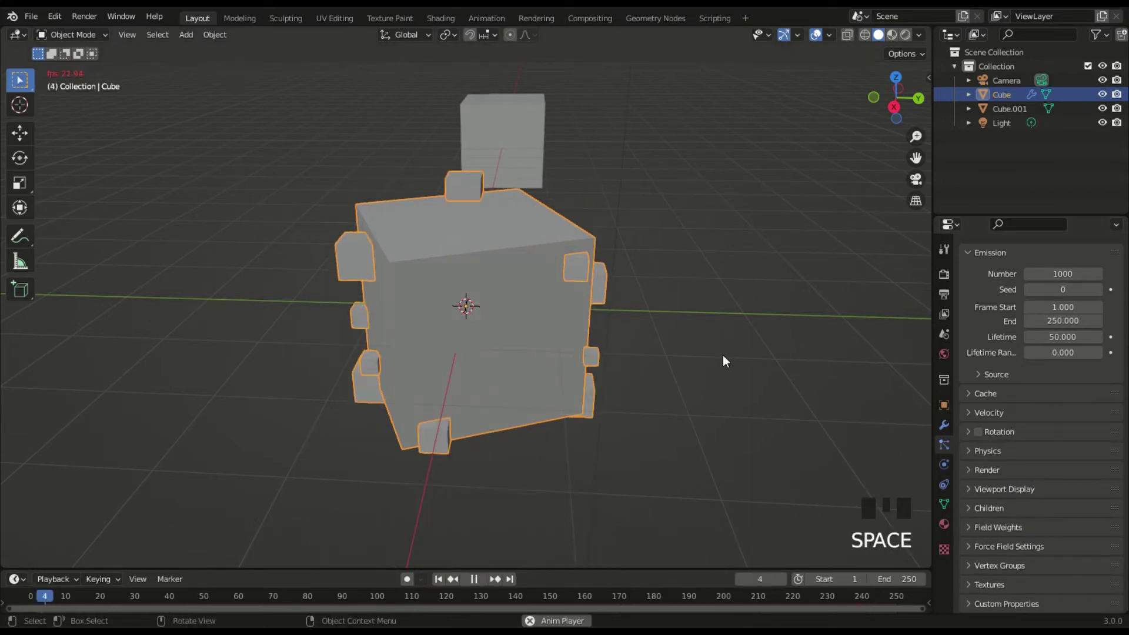
key(space)
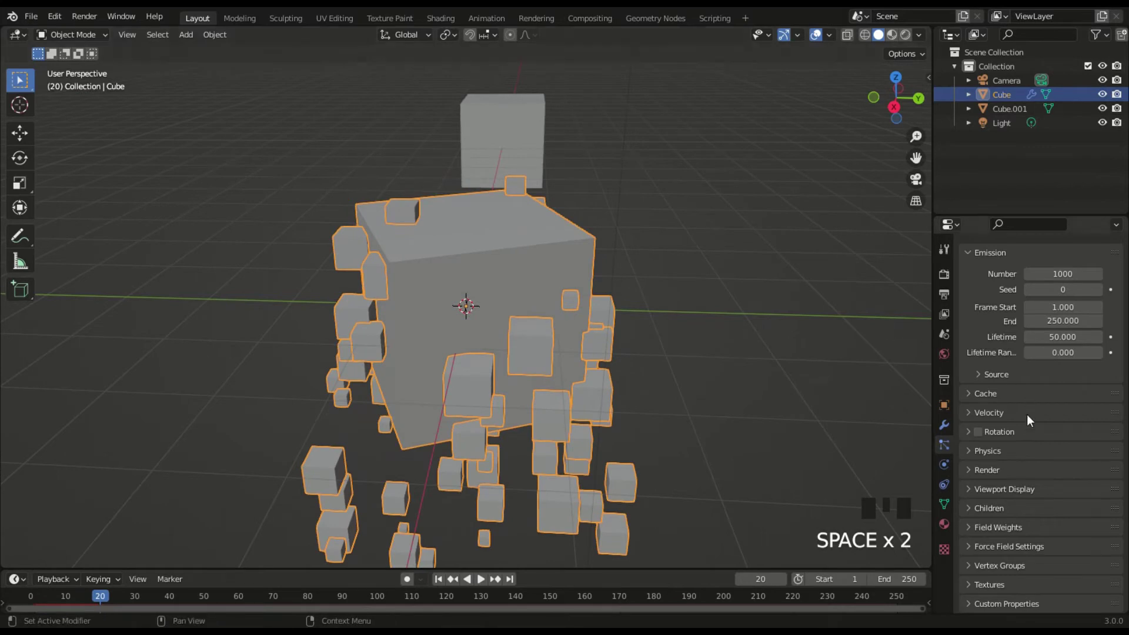
Expand the Physics settings of the particle system and examine the physics type options
click(989, 451)
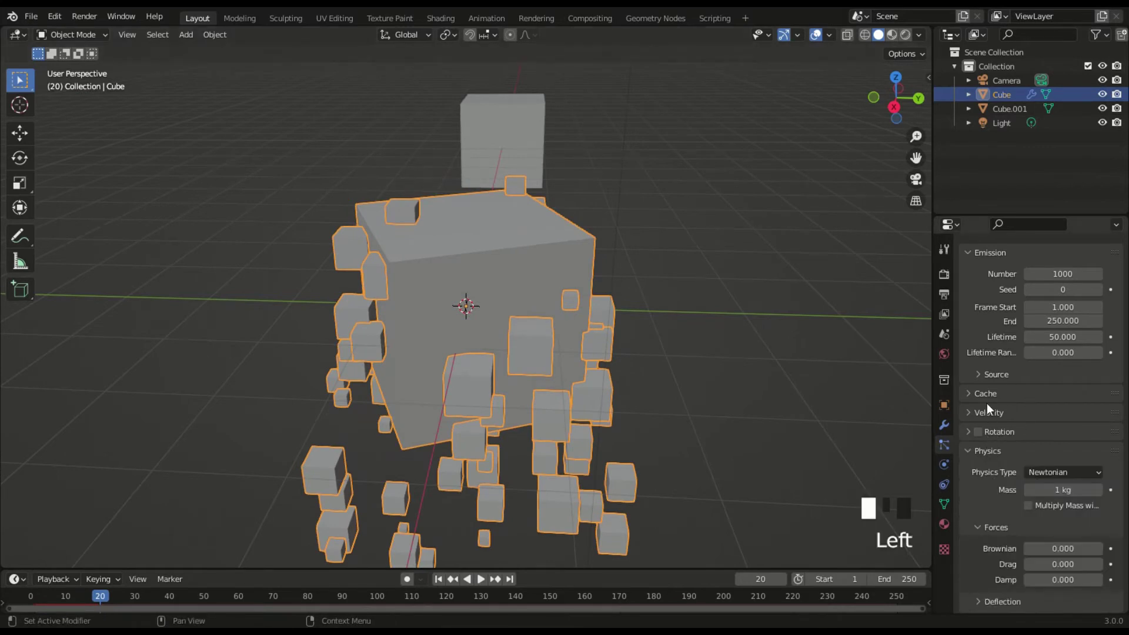
scroll(1019, 368, down, 5)
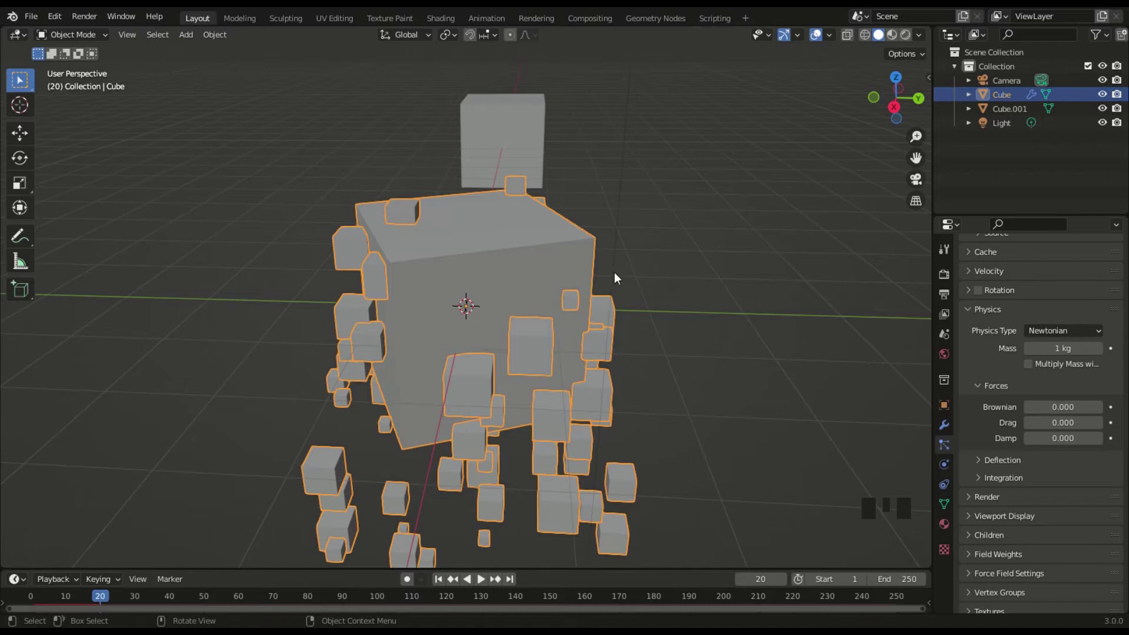
scroll(559, 285, down, 7)
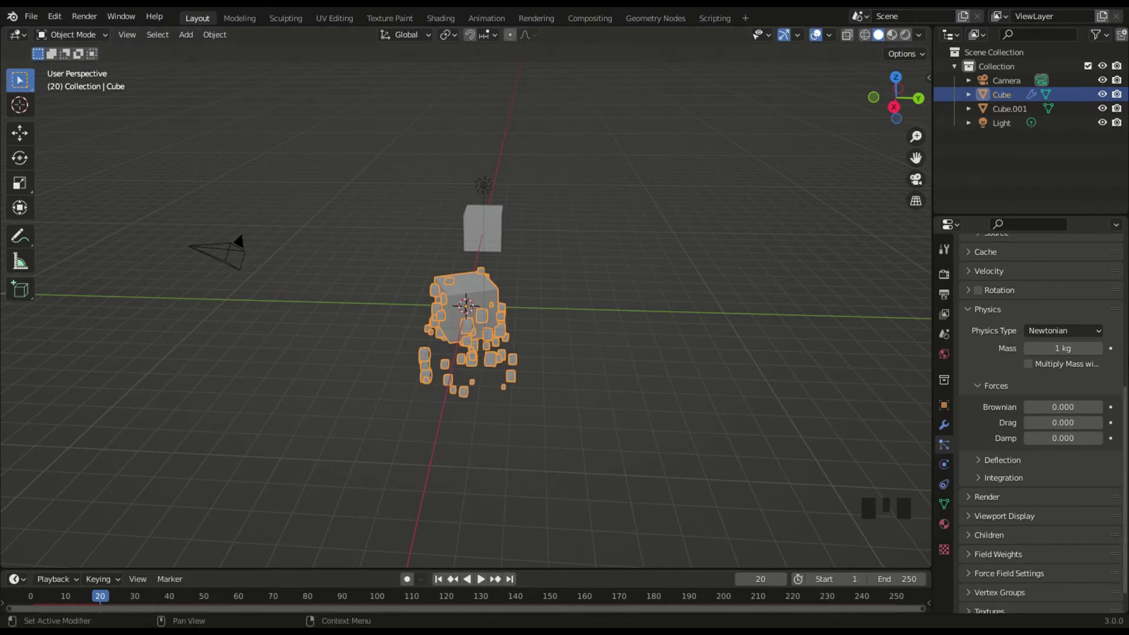
click(1065, 330)
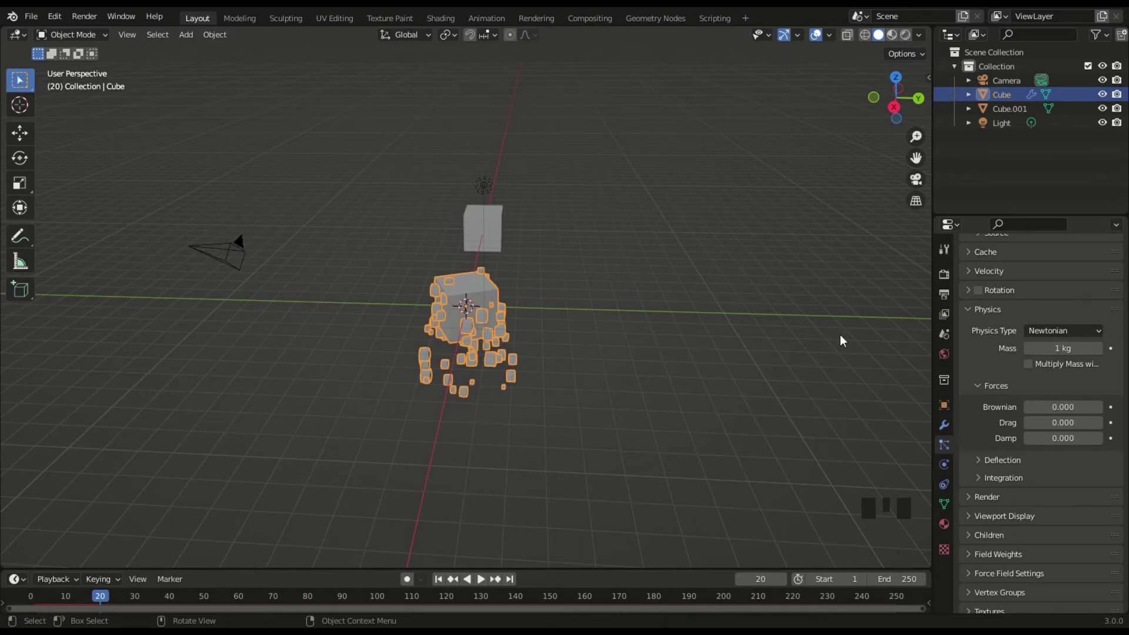
click(1050, 328)
Add a particle system to the second cube, Cube.001, and briefly play the animation
middle_drag(727, 147, 630, 214)
click(660, 245)
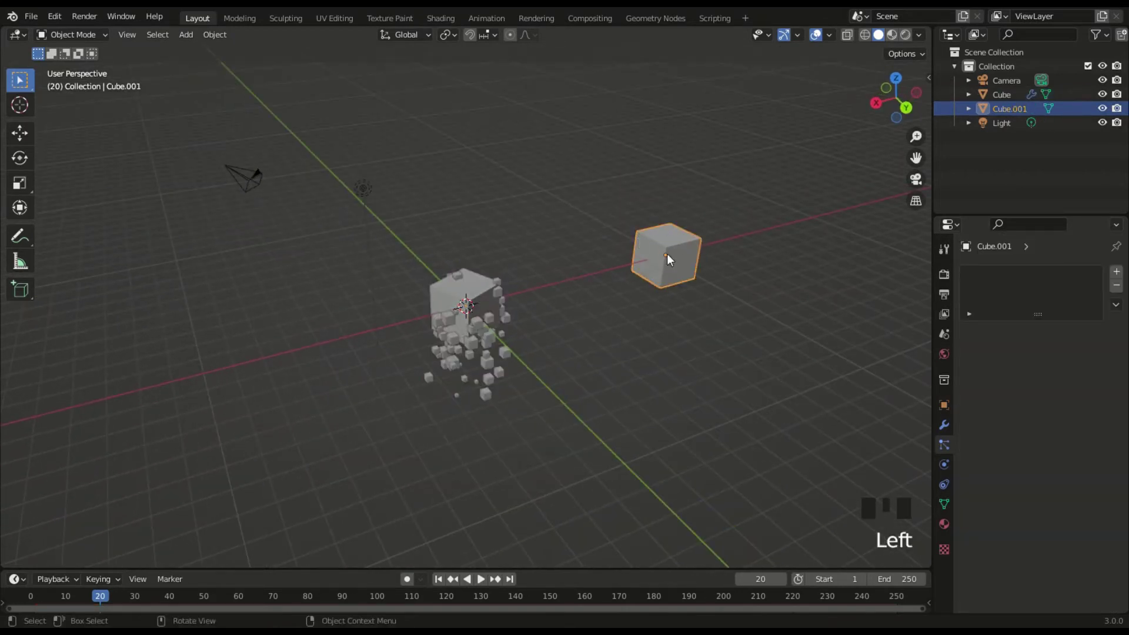
click(1116, 271)
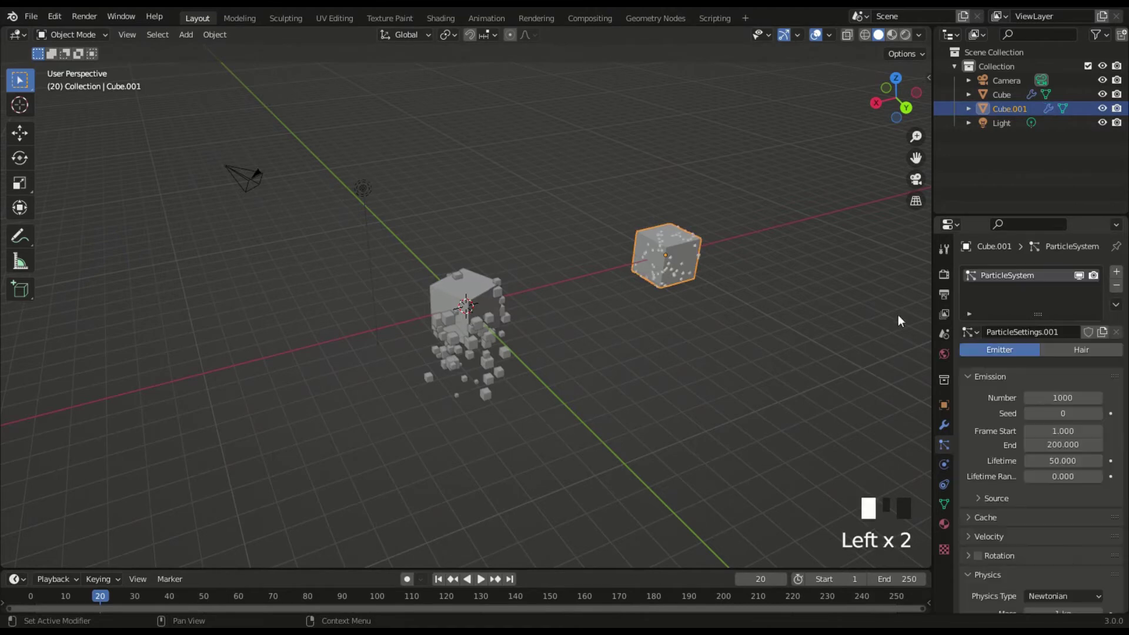
key(space)
key(space)
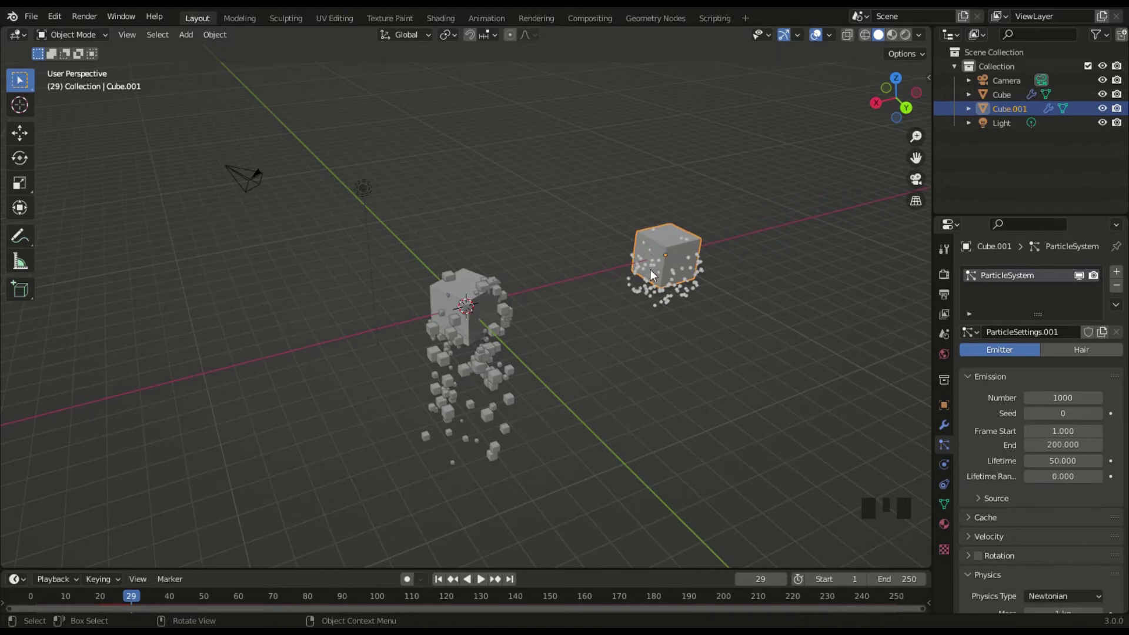
Examine the physics type options of Cube.001's particle system, and remove that particle system
scroll(1025, 477, down, 8)
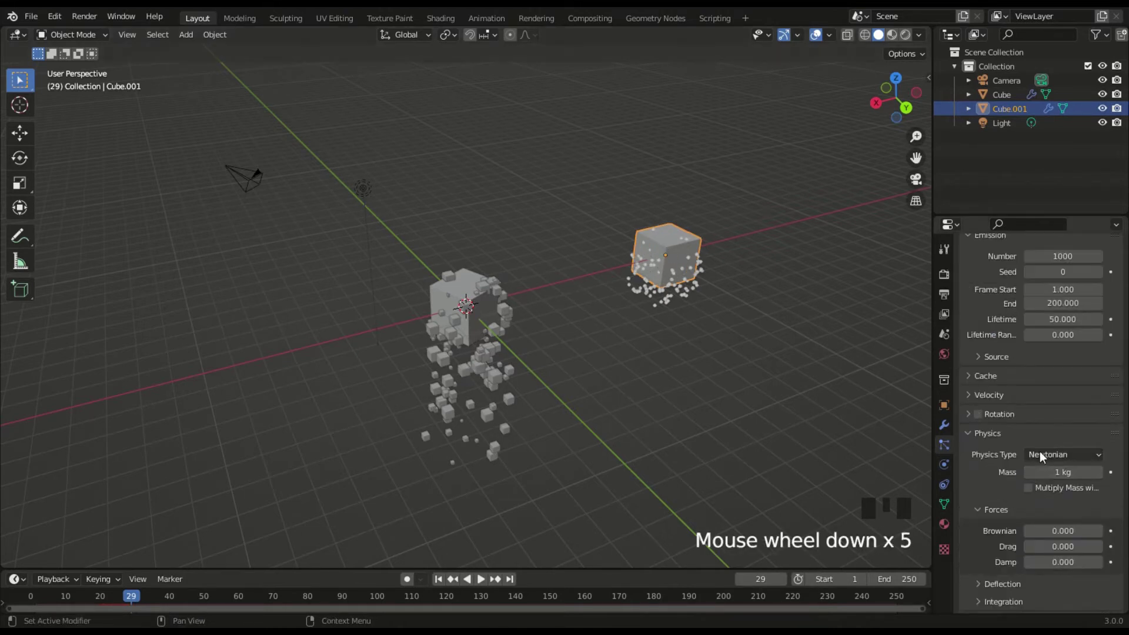
click(1056, 368)
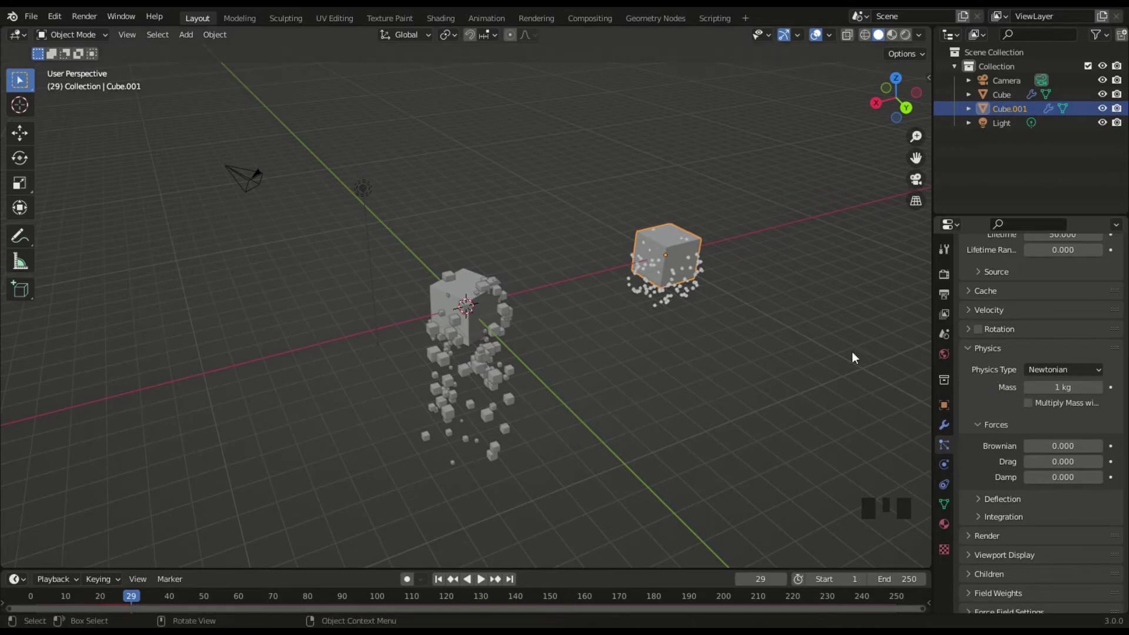
click(694, 253)
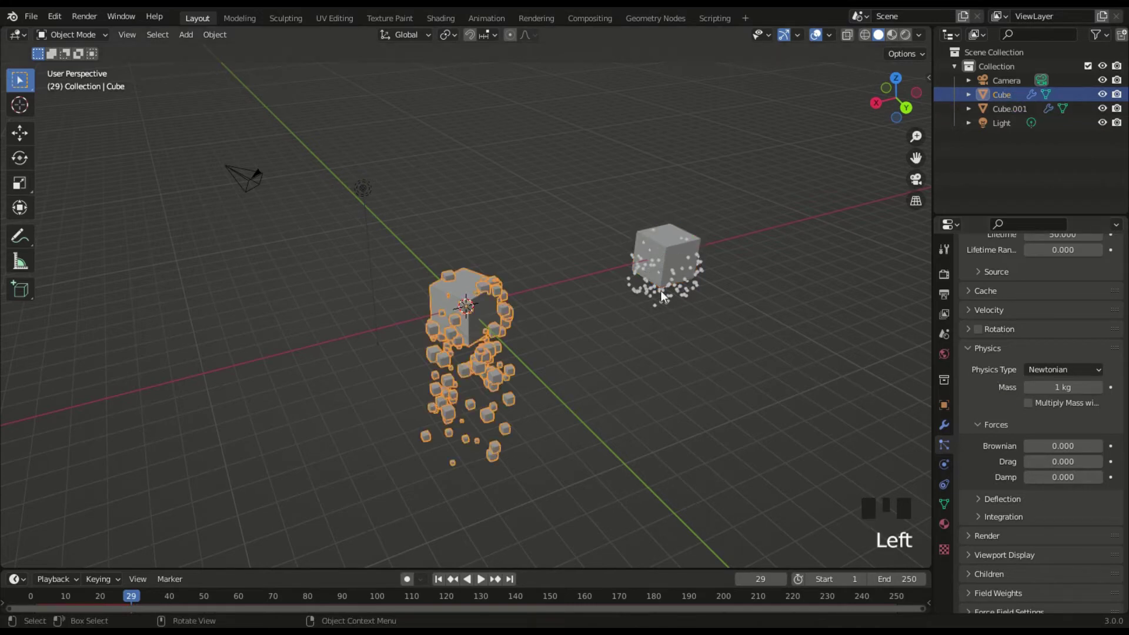
click(671, 278)
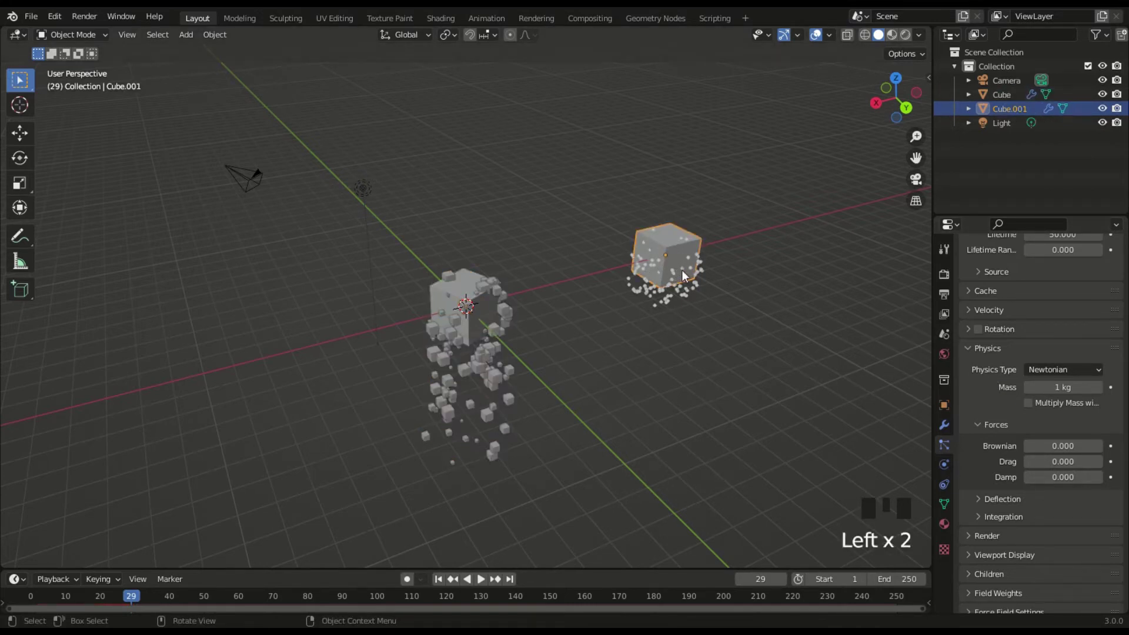
scroll(1018, 317, up, 13)
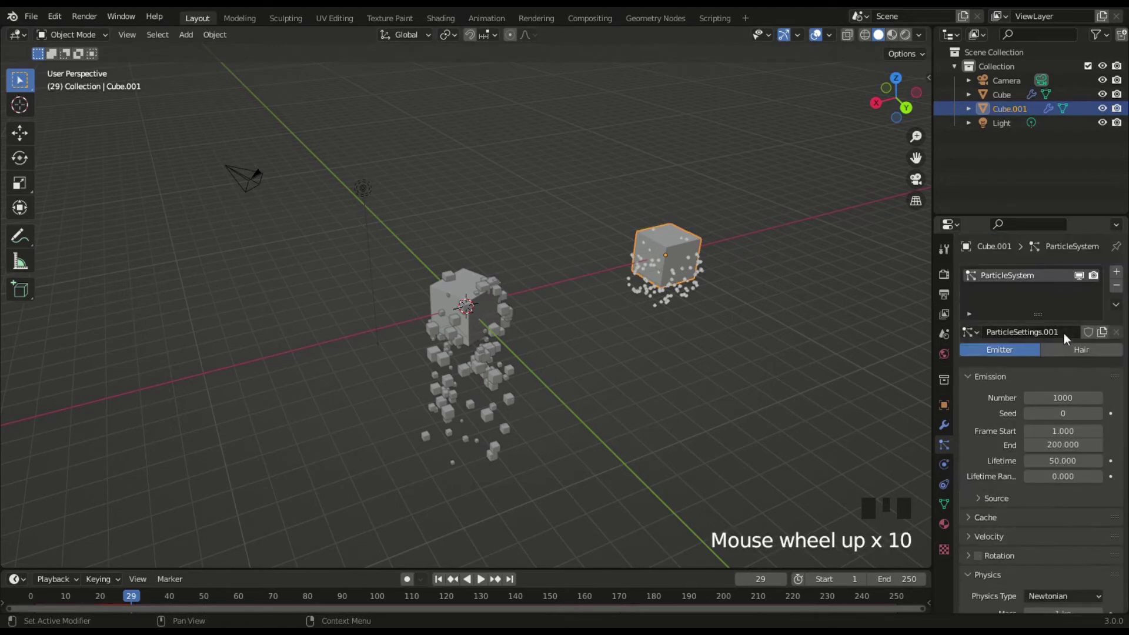
click(1115, 288)
Reselect the emitter cube to show its particle settings and inspect its particles up close
mouse_move(597, 274)
middle_down()
mouse_move(658, 253)
mouse_move(766, 249)
mouse_move(605, 295)
middle_up()
scroll(595, 295, up, 5)
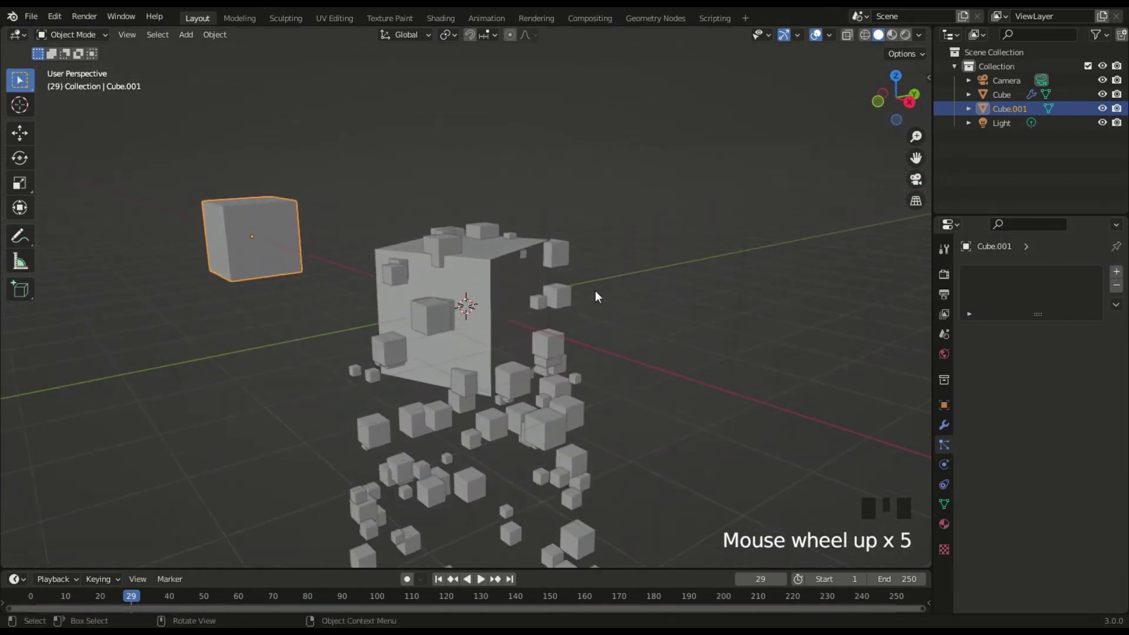
middle_drag(463, 334, 380, 300)
scroll(504, 312, up, 2)
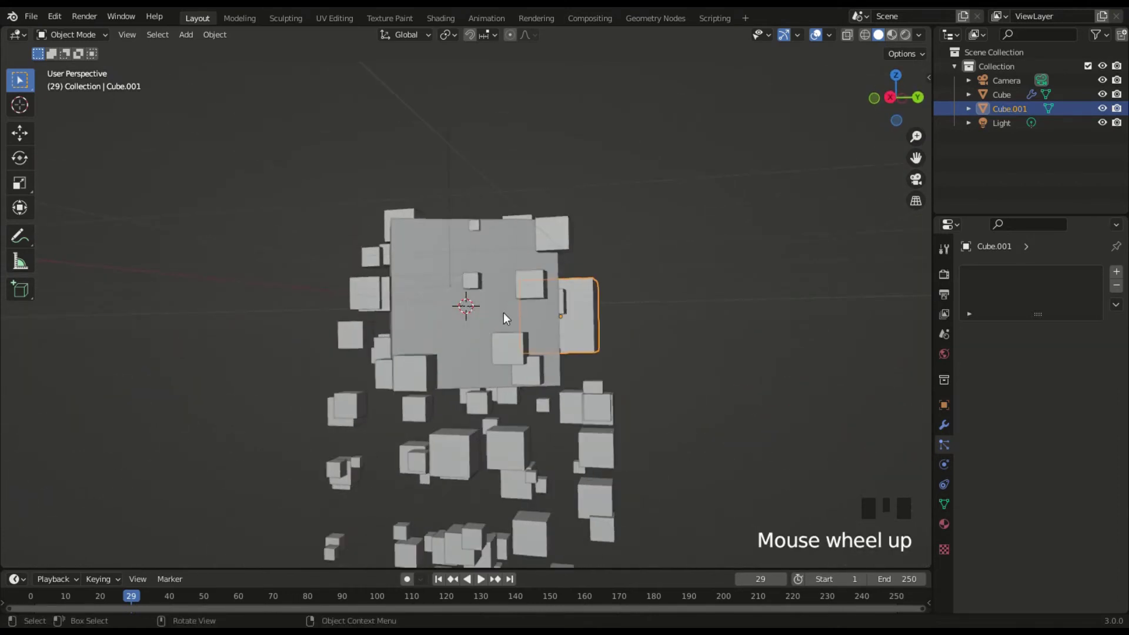
click(508, 312)
middle_drag(517, 312, 914, 401)
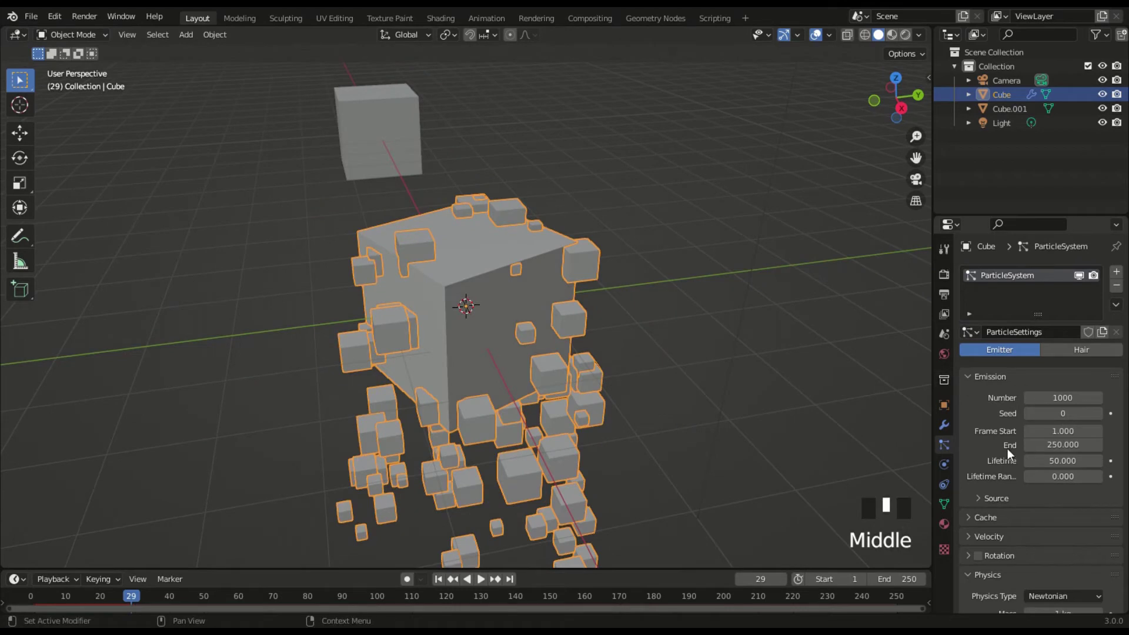
Collapse the Forces settings in the particle system's physics section
scroll(1014, 468, down, 9)
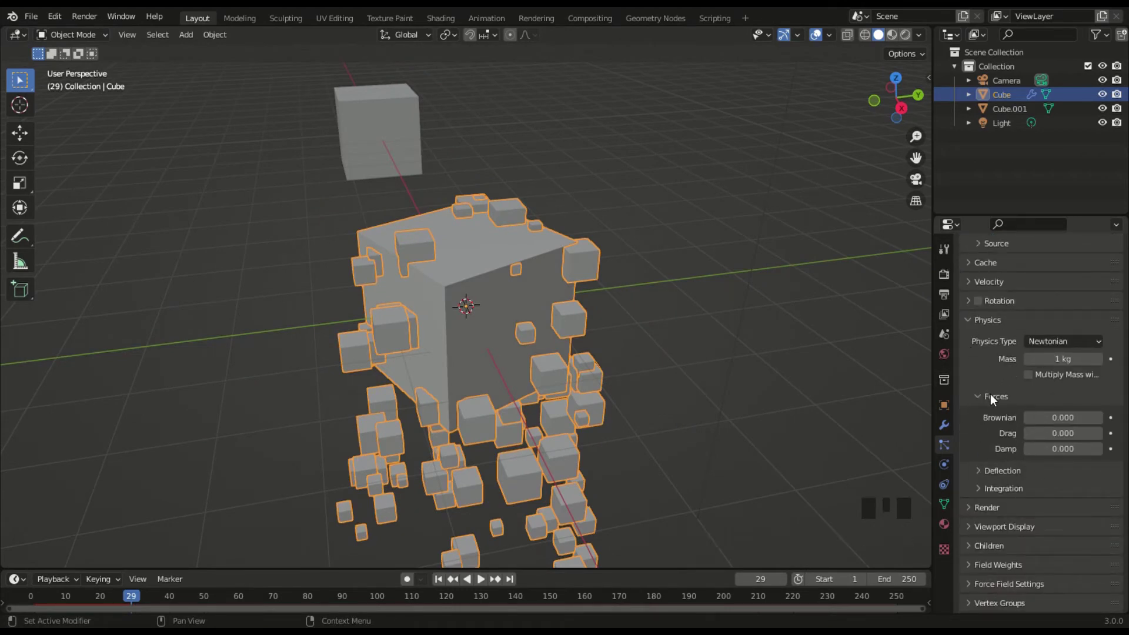
click(990, 394)
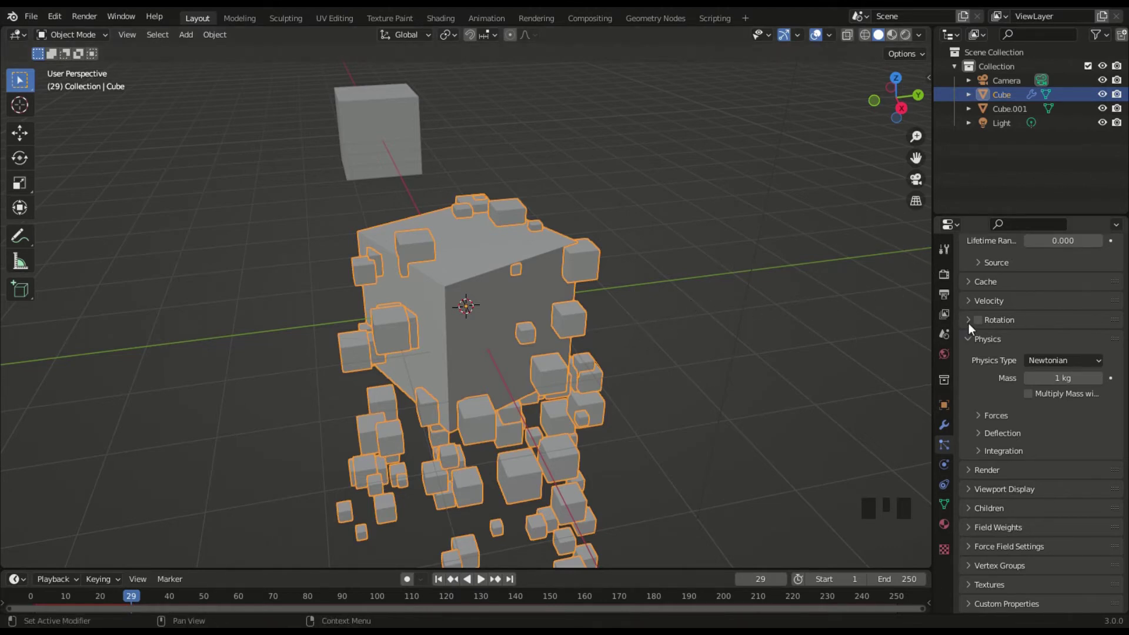
scroll(999, 337, down, 3)
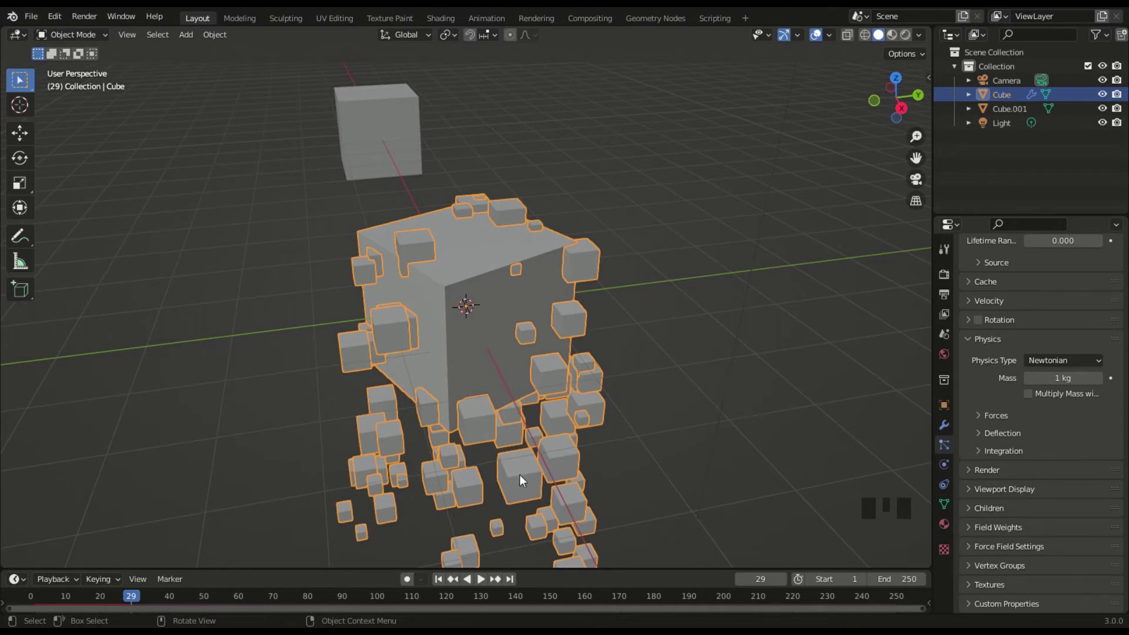
Set the particle mass to 50 kg and briefly play the animation
drag(1065, 382, 1065, 382)
click(1065, 382)
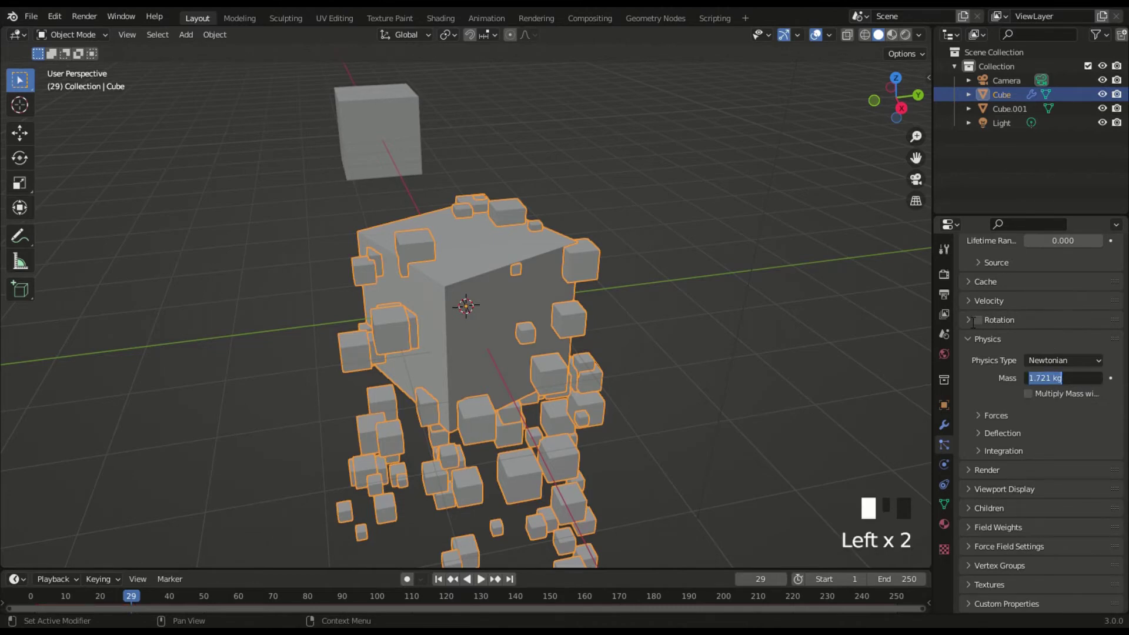
text(50)
key(Return)
key(space)
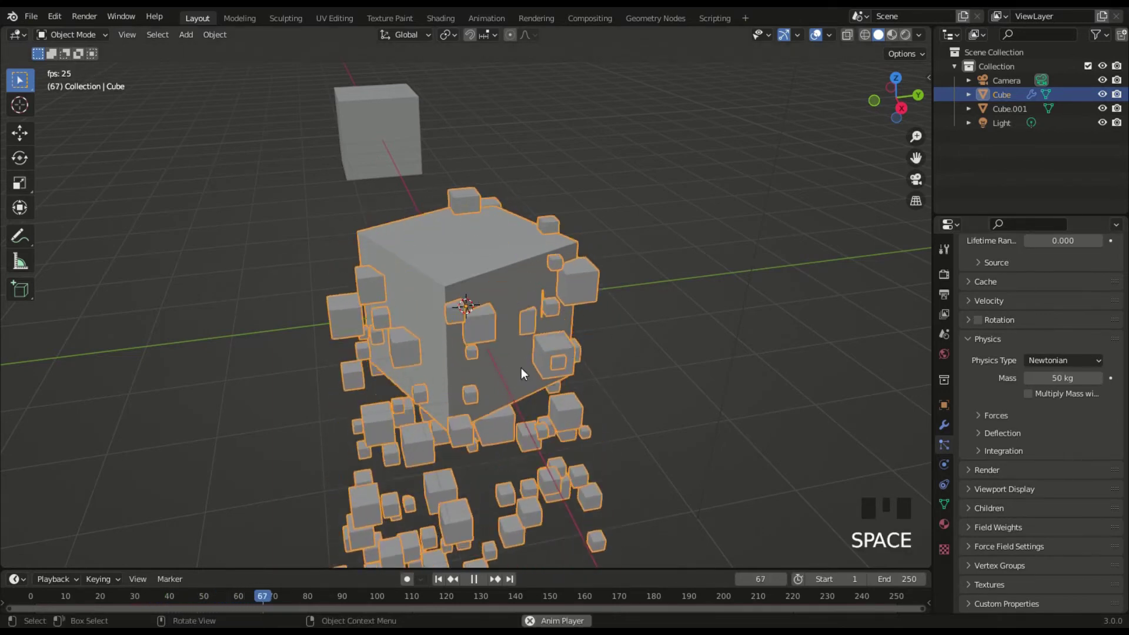
key(space)
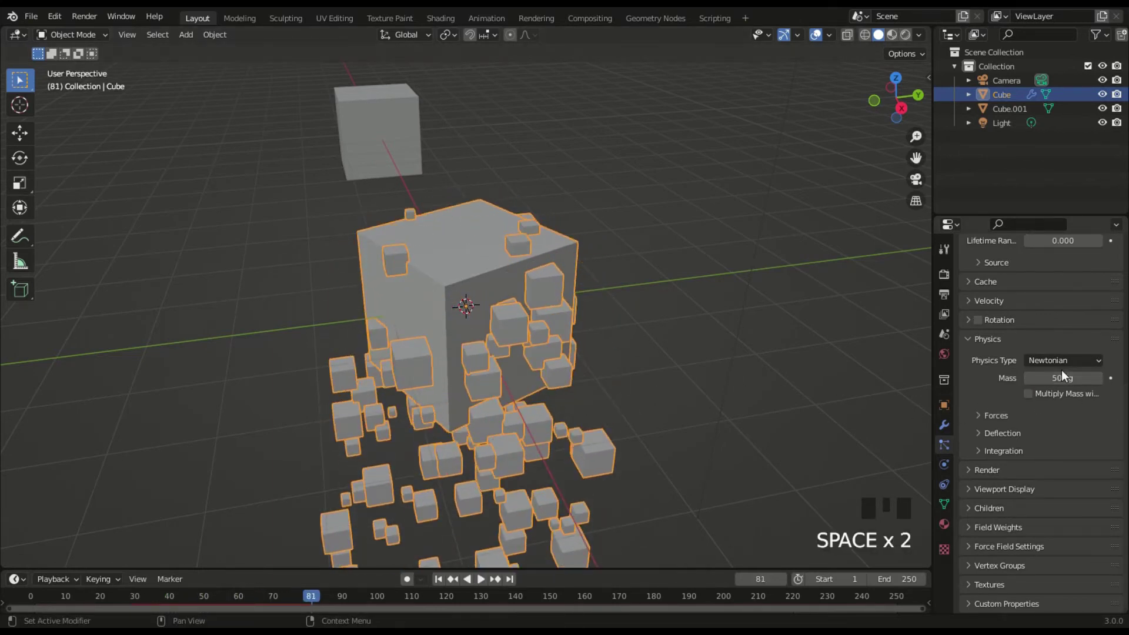
Set the particle mass back to 1 kg
click(1033, 378)
text(1)
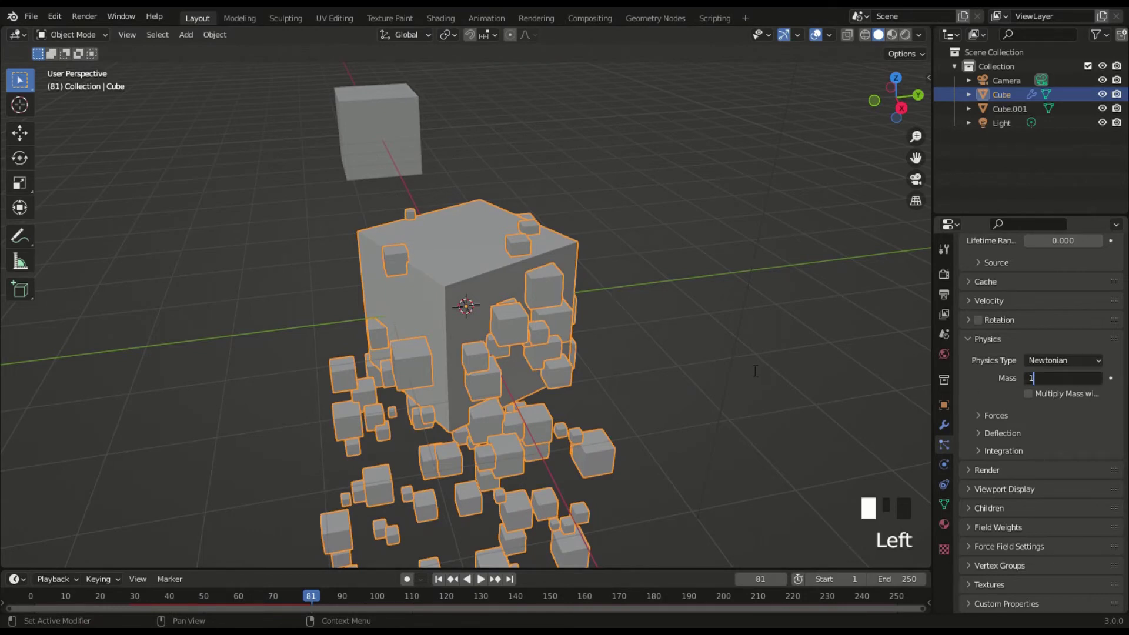
key(Return)
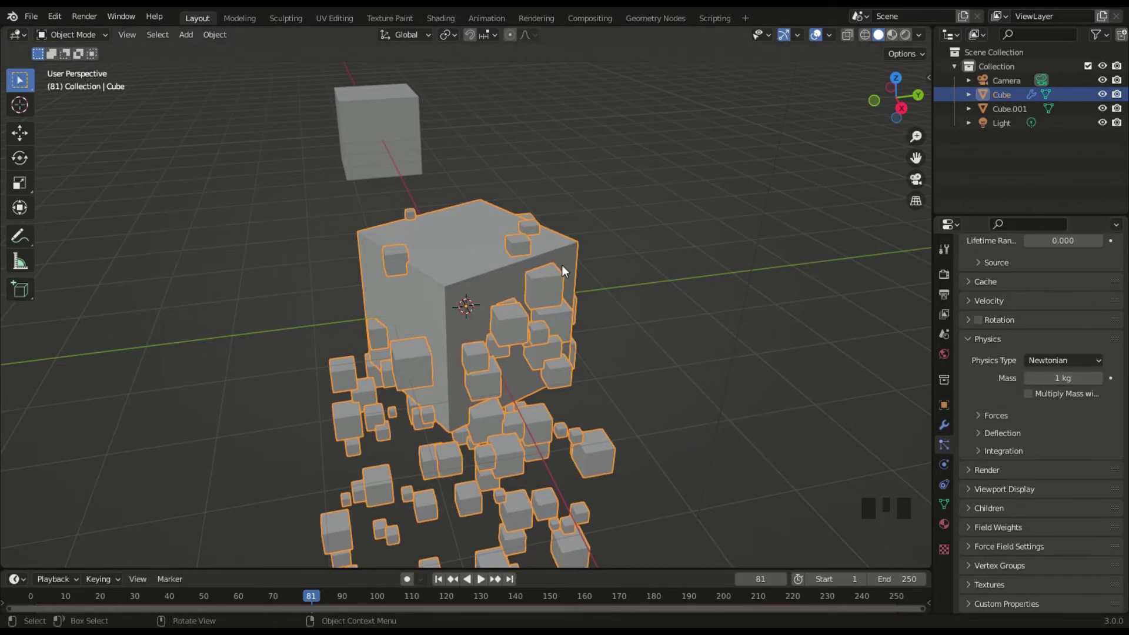
Expand the Forces settings of the particle physics and bring the falling particles below the emitter cube into view
scroll(619, 273, down, 1)
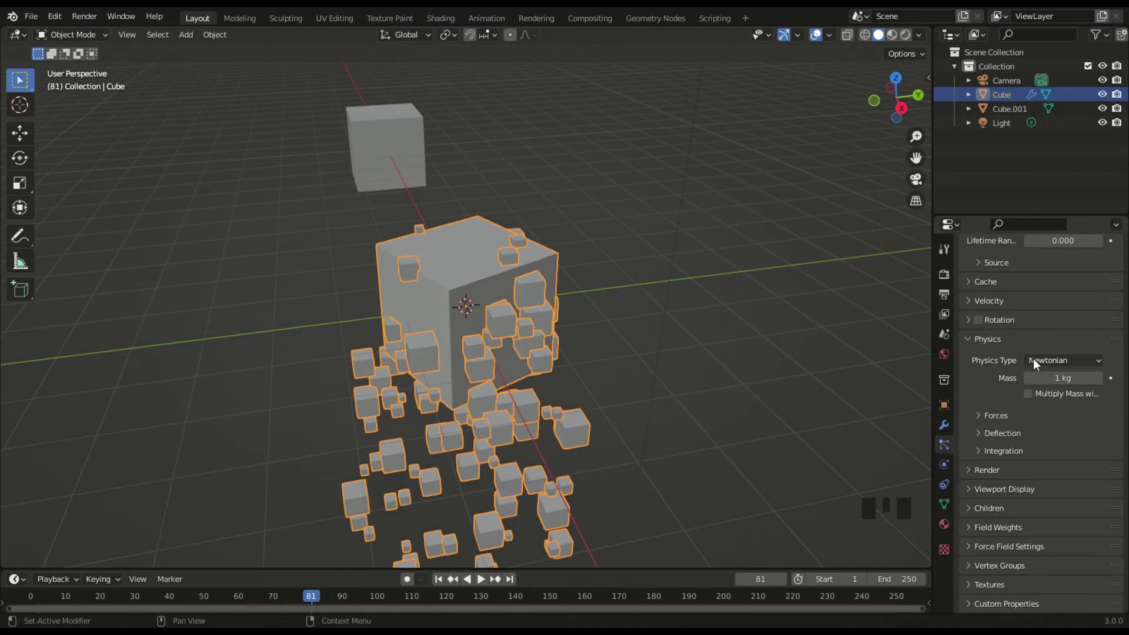
scroll(1024, 383, down, 4)
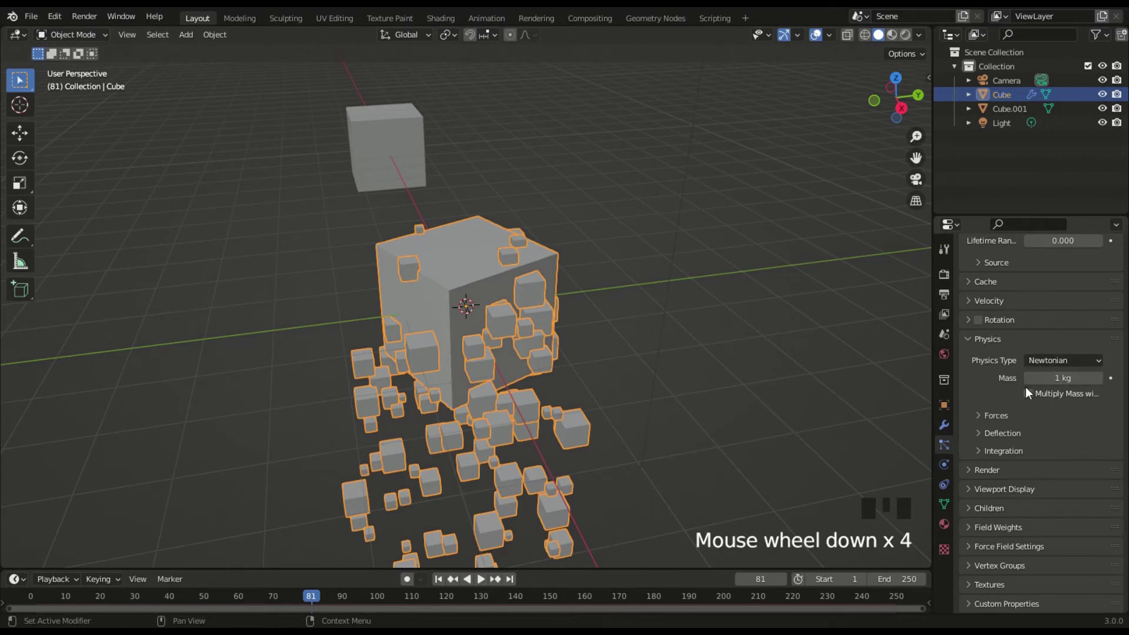
click(1003, 414)
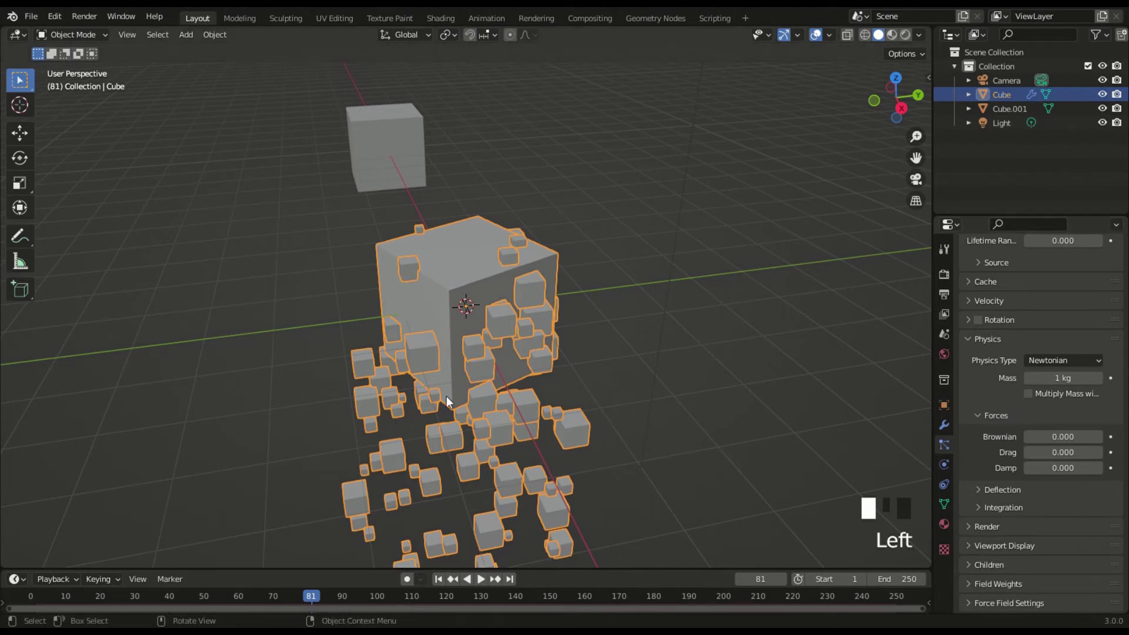
scroll(676, 300, down, 1)
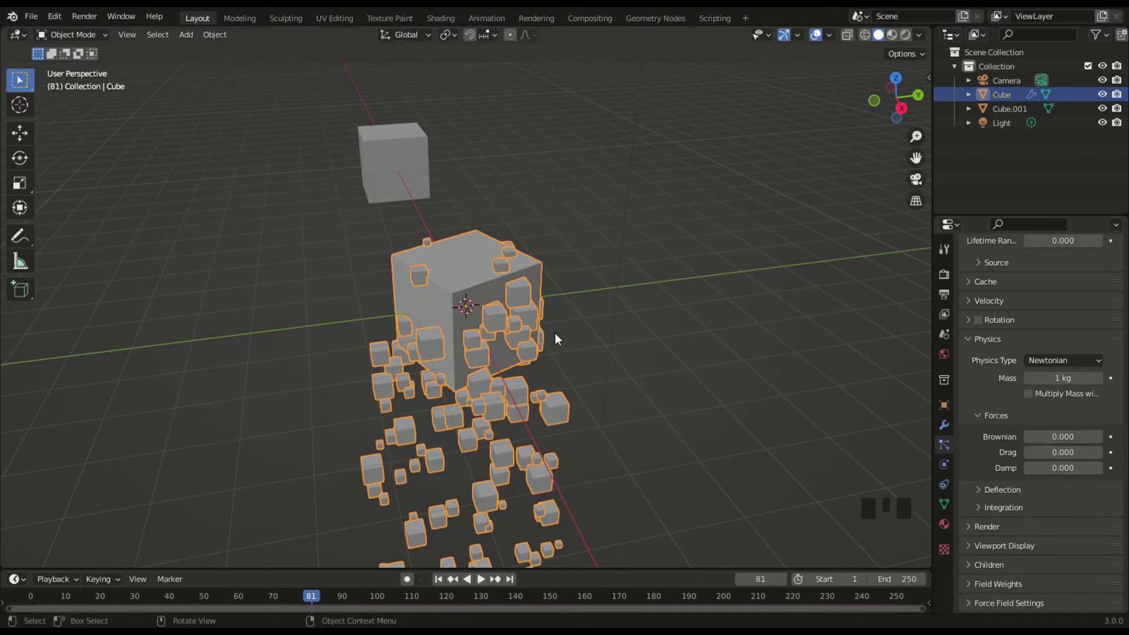
drag(922, 161, 918, 44)
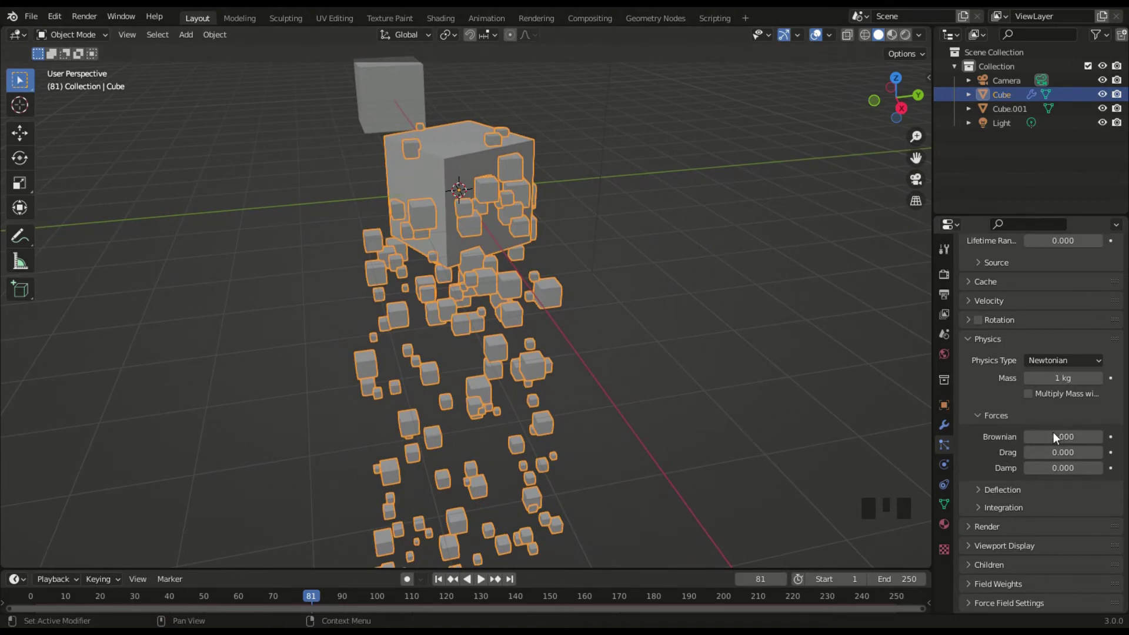
Raise the Brownian force to 6.4, preview the animation, and return to the first frame
drag(1053, 438, 1054, 437)
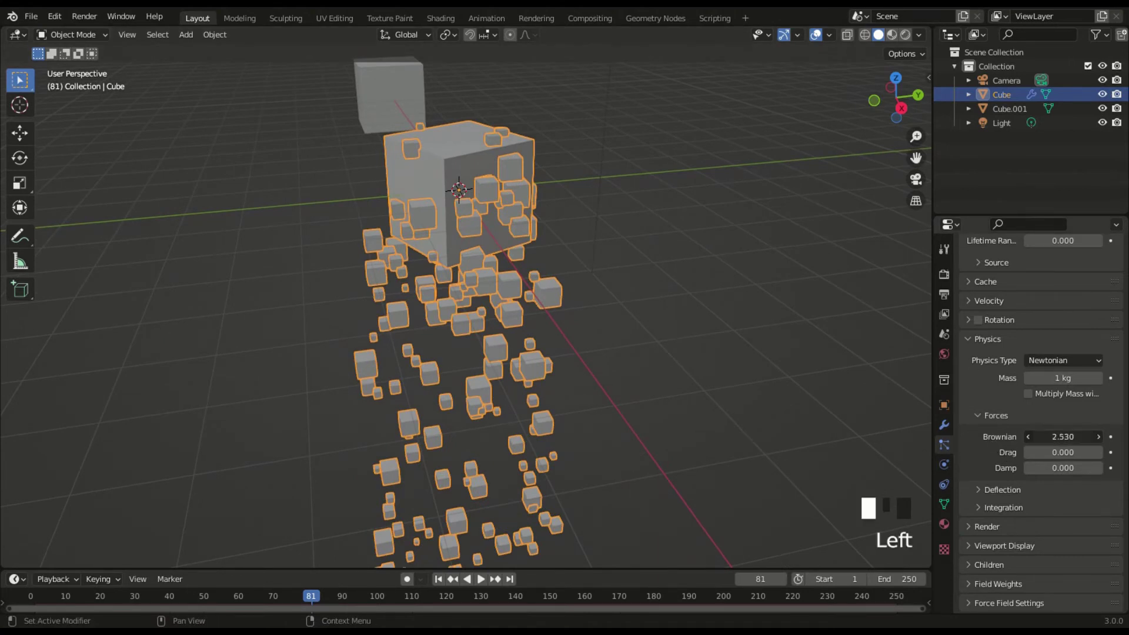
drag(1046, 436, 1047, 436)
key(space)
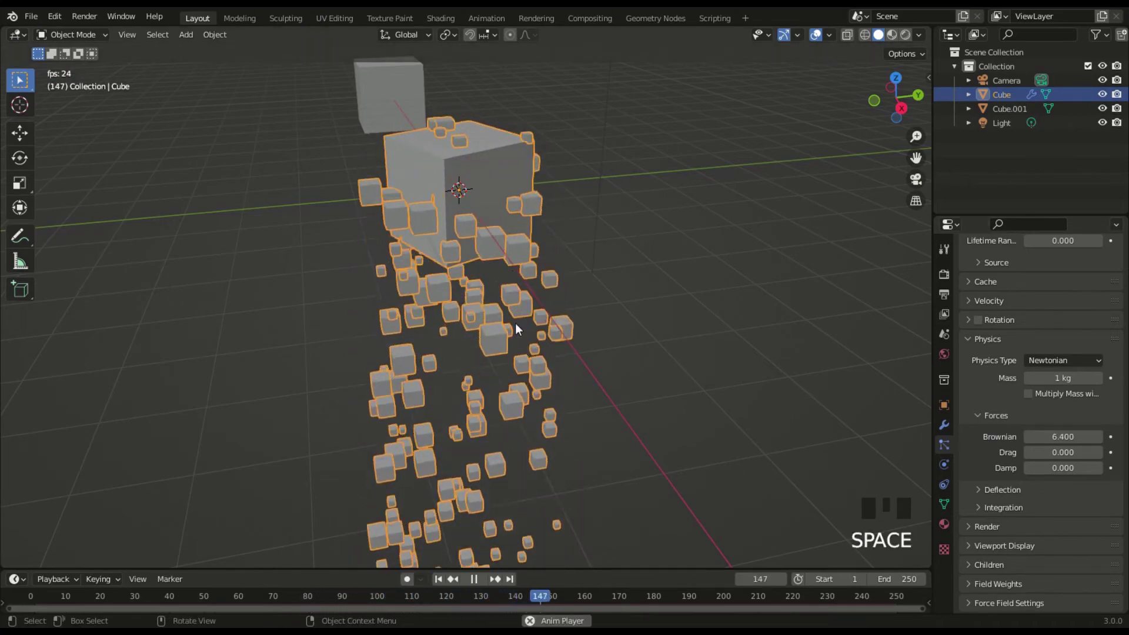
key(space)
key(shift+Left)
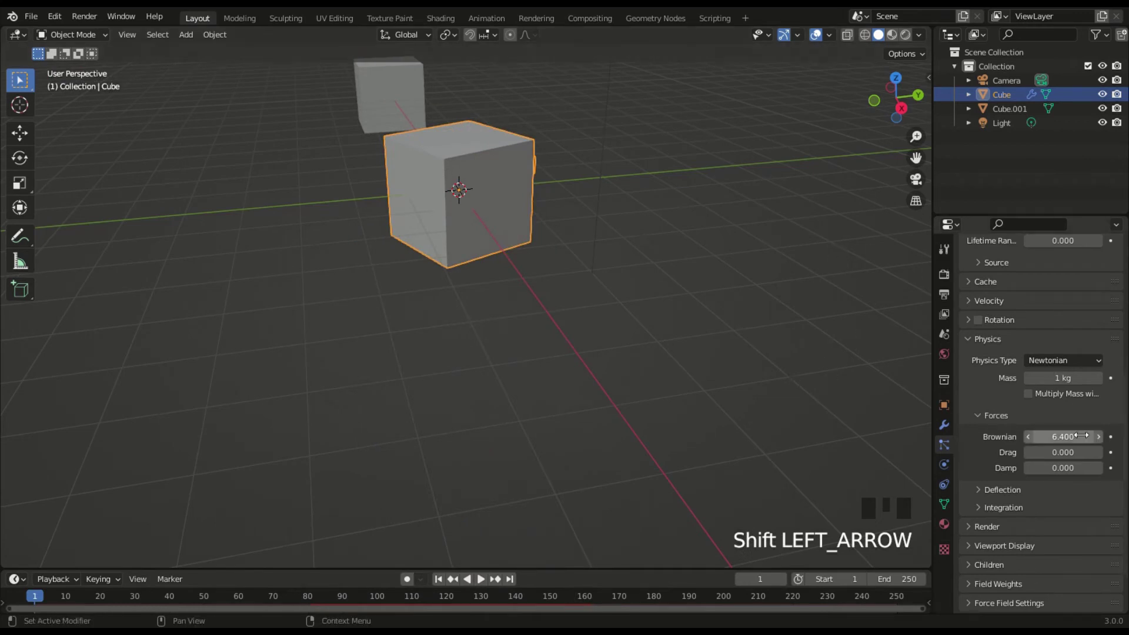
Set the Brownian force back to 0
click(1073, 436)
text(0)
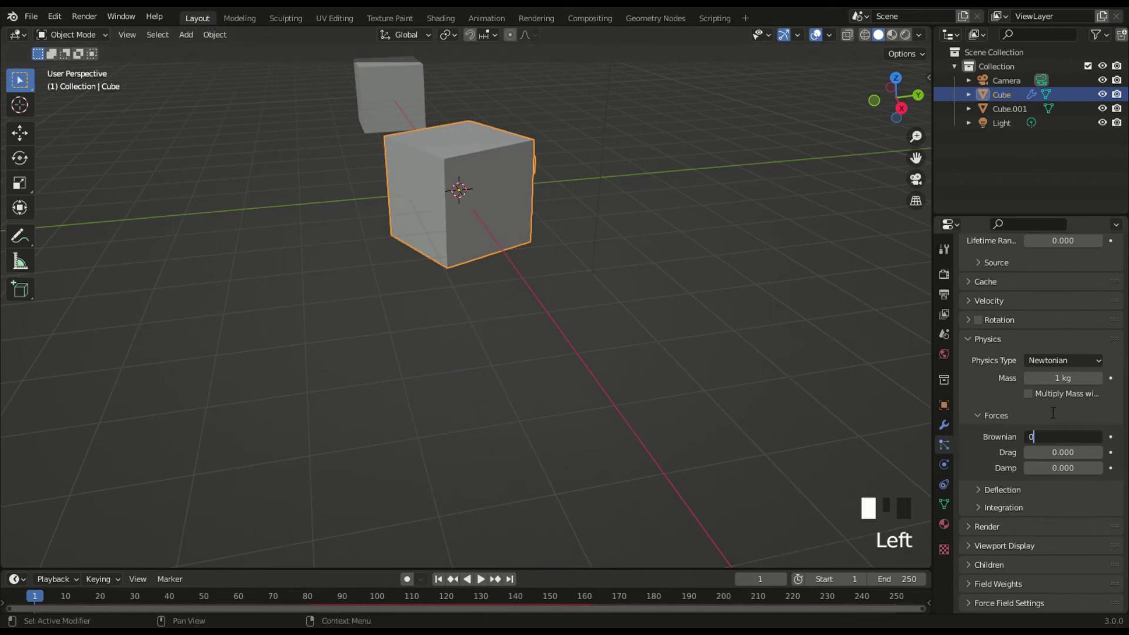
key(Return)
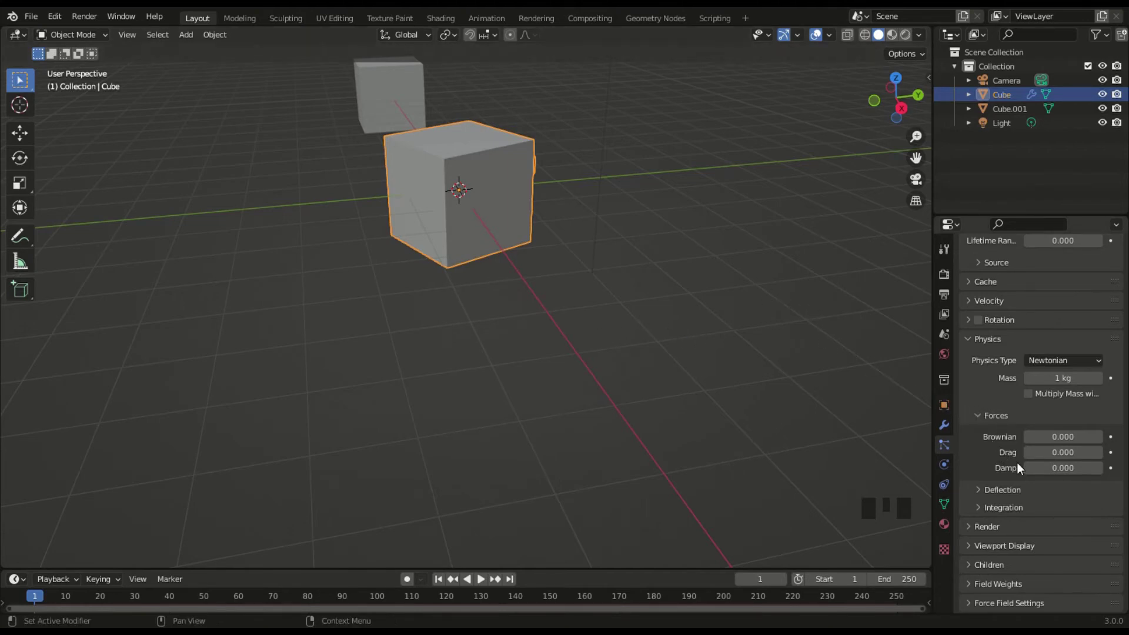
Try out the Drag force, bring it back to 0, and briefly play the animation
mouse_move(1052, 452)
mouse_down()
mouse_move(1076, 452)
mouse_move(1065, 453)
mouse_up()
drag(1062, 452, 1024, 458)
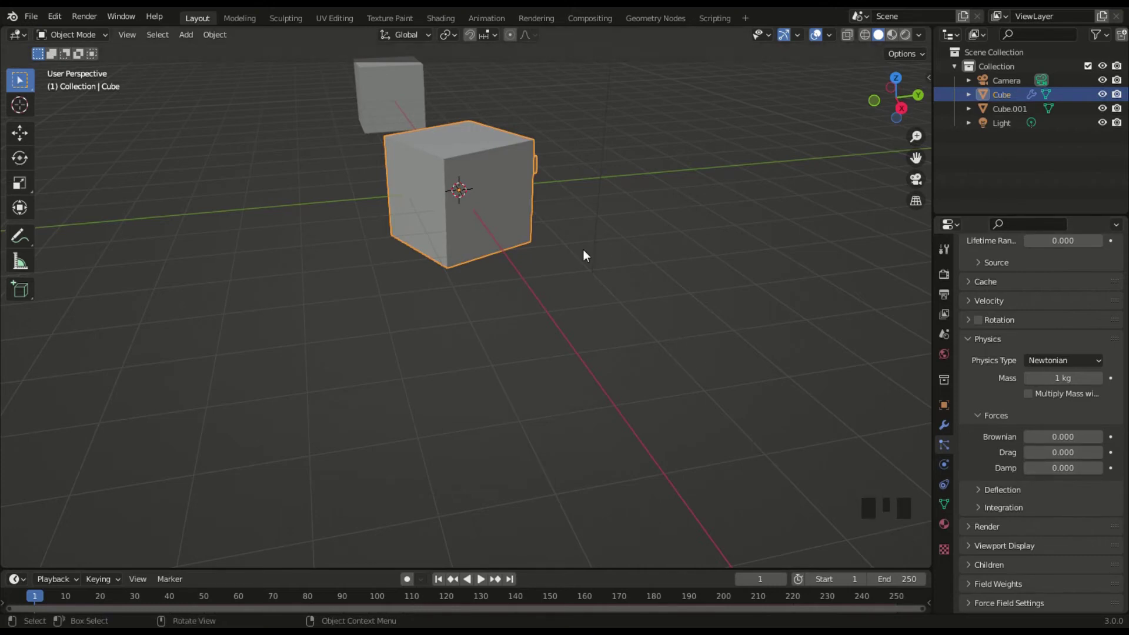
key(space)
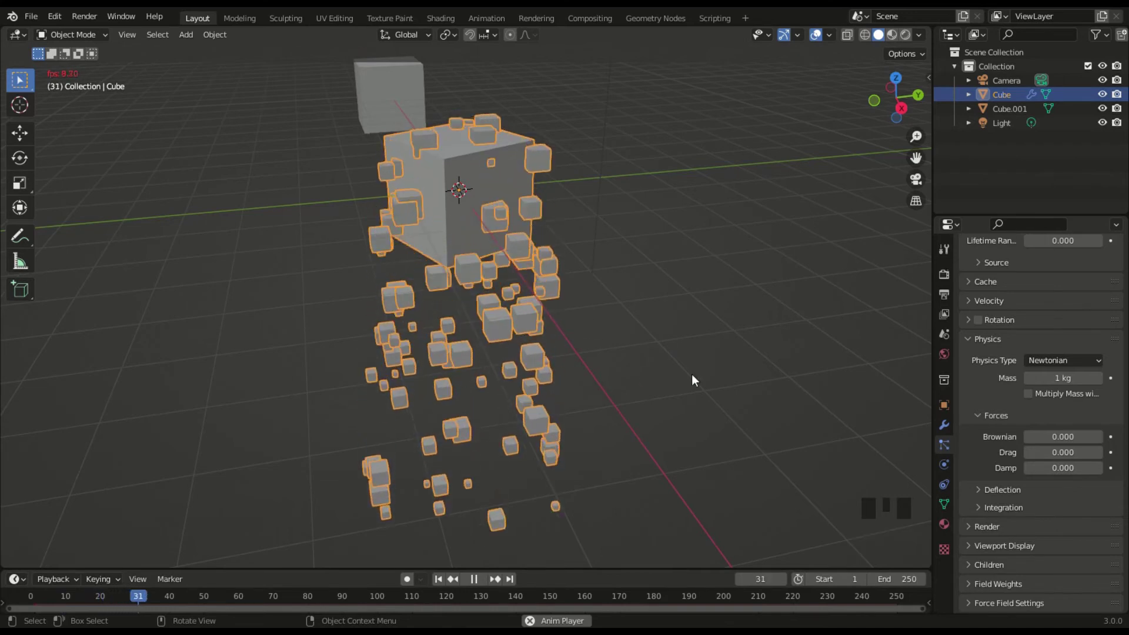
key(space)
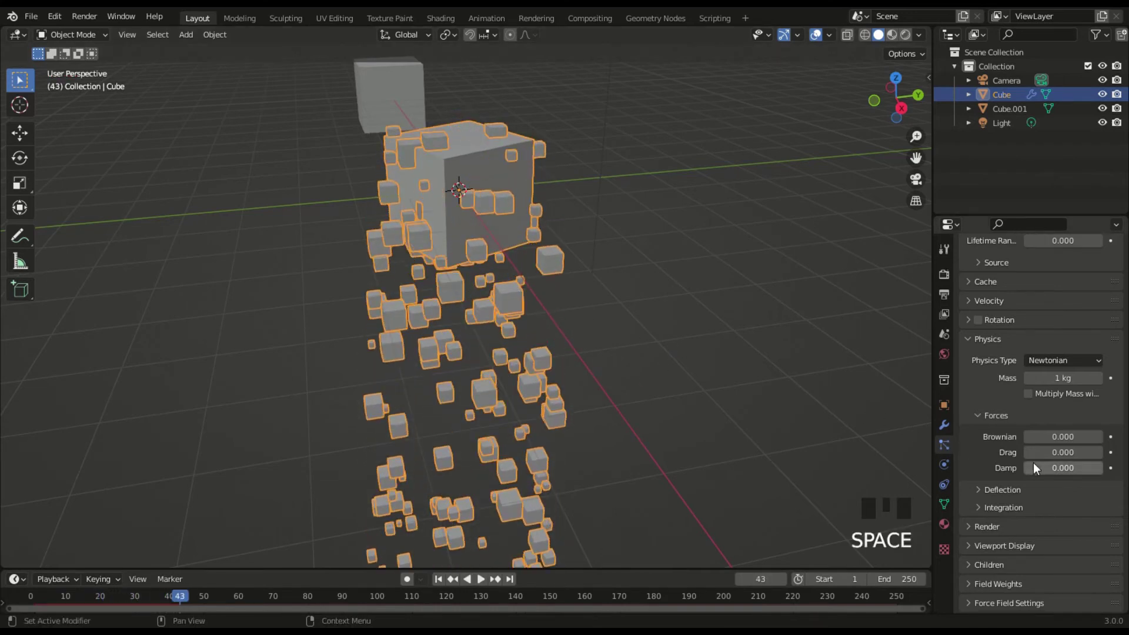
Raise the Damp force to 0.921 and inspect the particles around the emitter cube while the animation plays
click(1034, 466)
drag(1034, 467, 1097, 467)
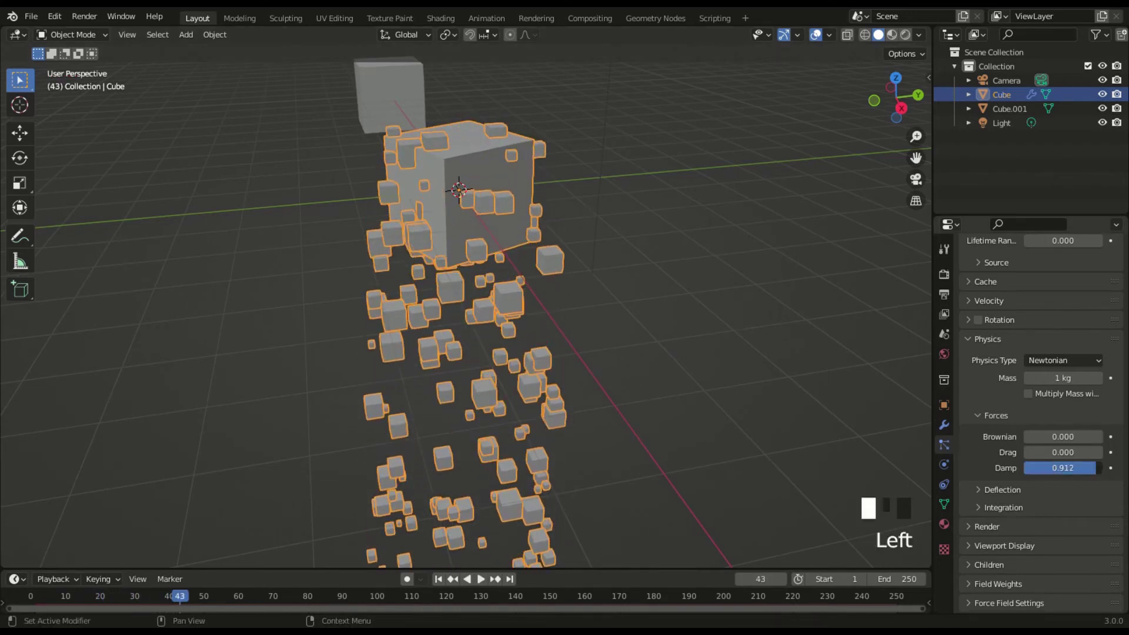
key(space)
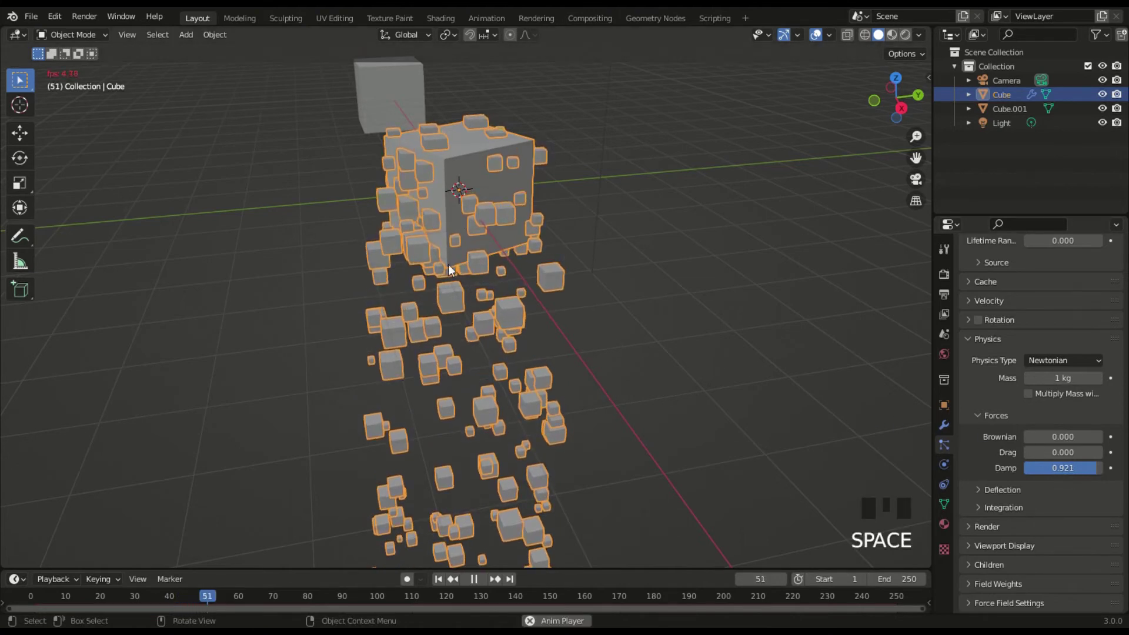
middle_drag(545, 200, 559, 193)
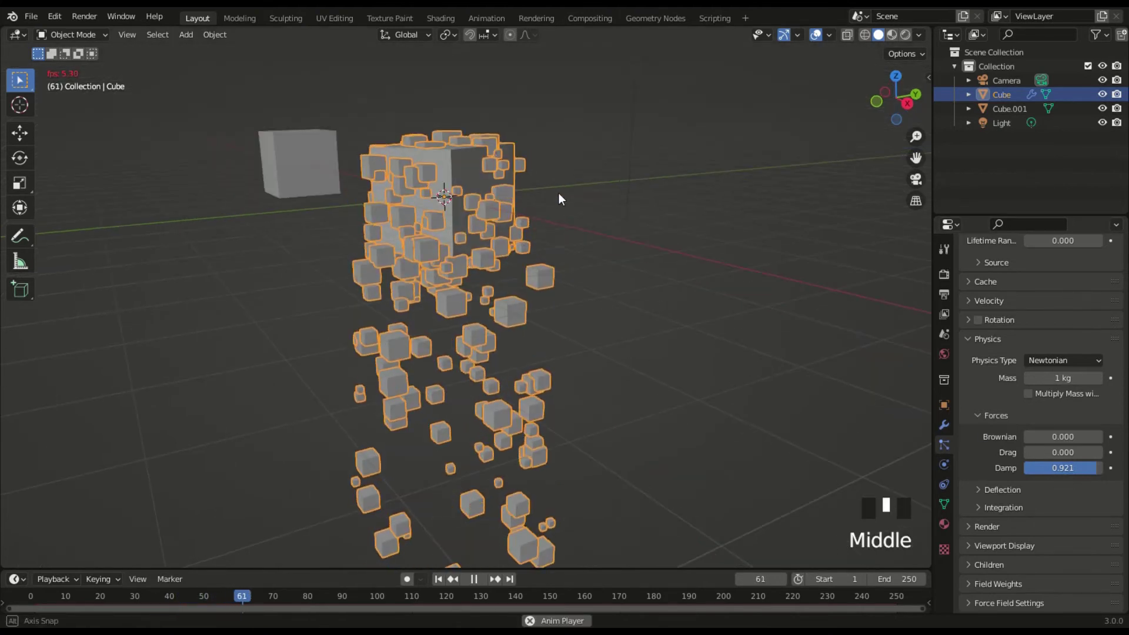
scroll(558, 193, up, 2)
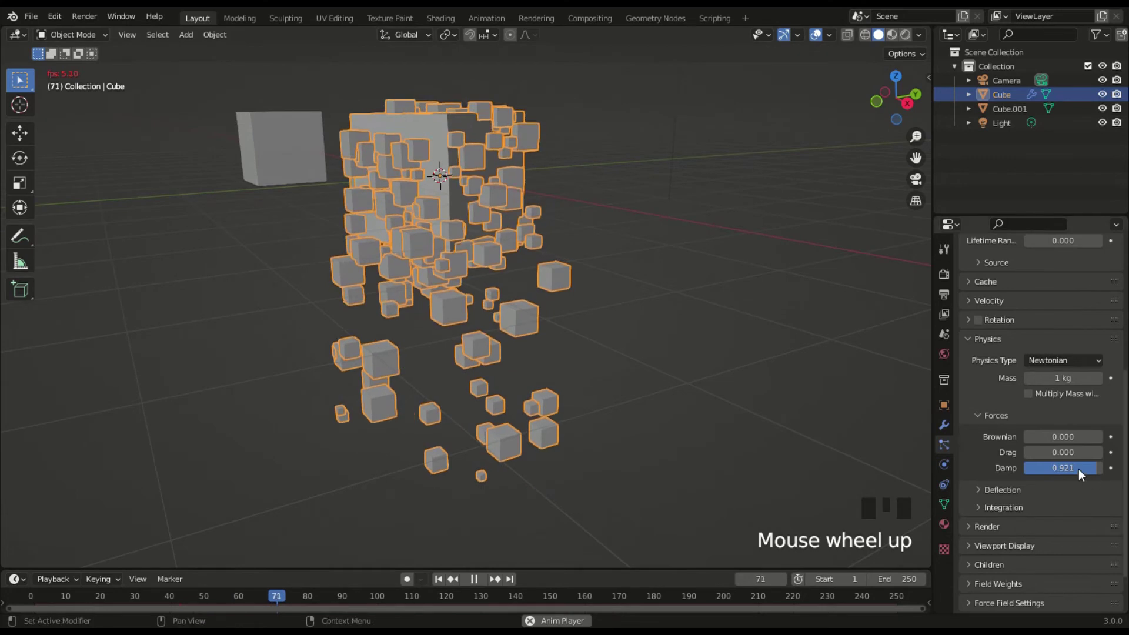
Reset the Damp force to 0, then stop playback and return to the first frame
drag(1078, 468, 1026, 468)
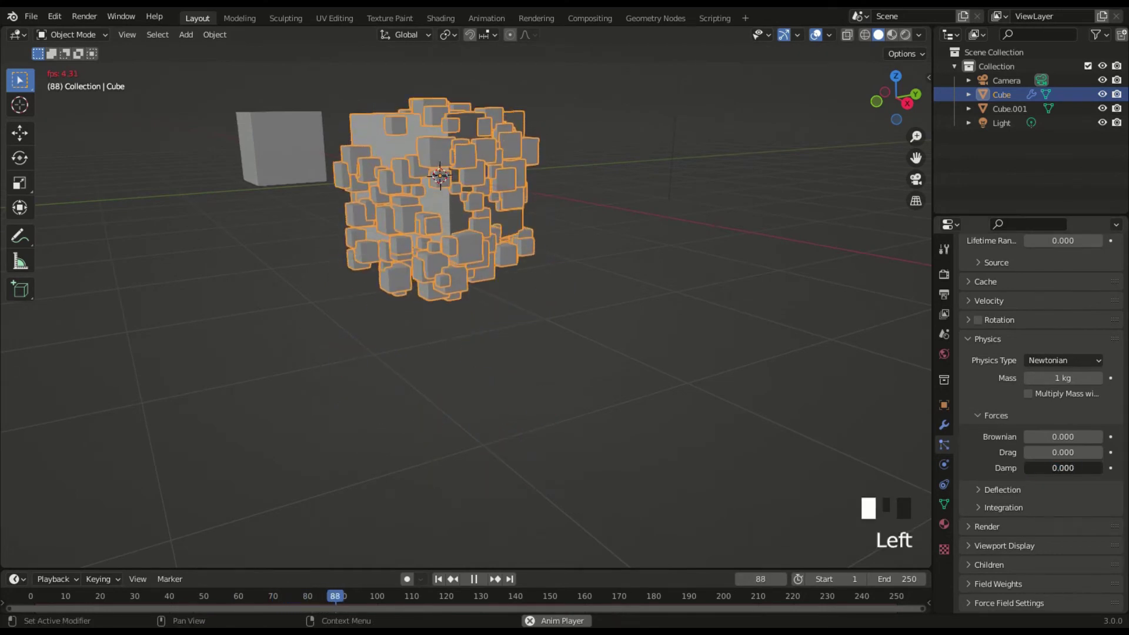
key(space)
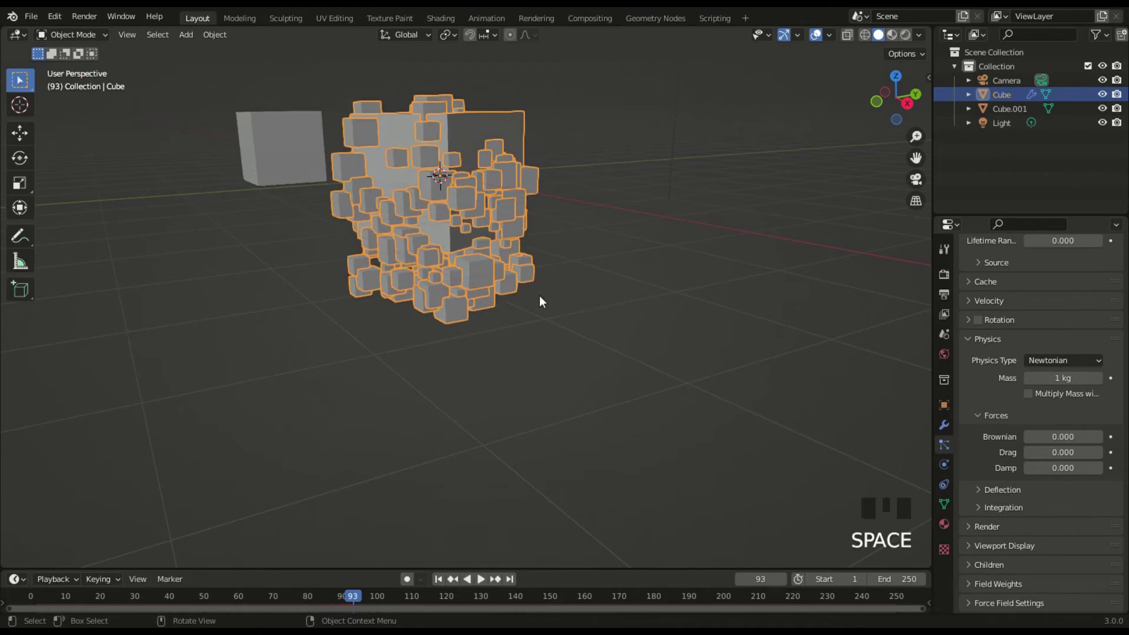
key(shift+Left)
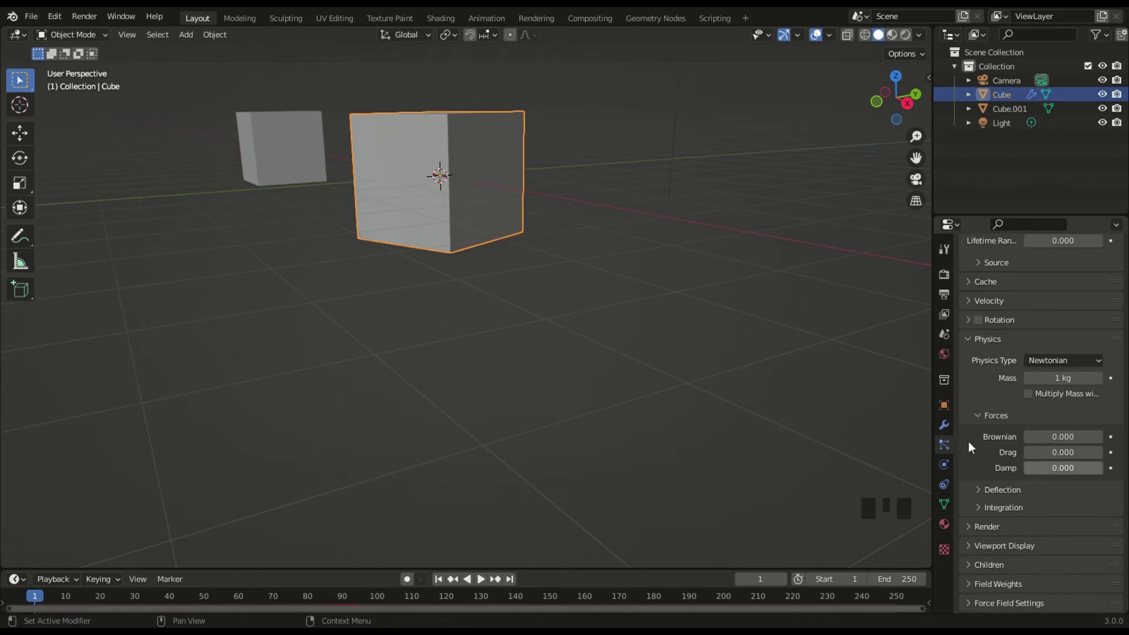
Collapse the Forces settings and expand the Deflection settings of the particle physics
click(1002, 415)
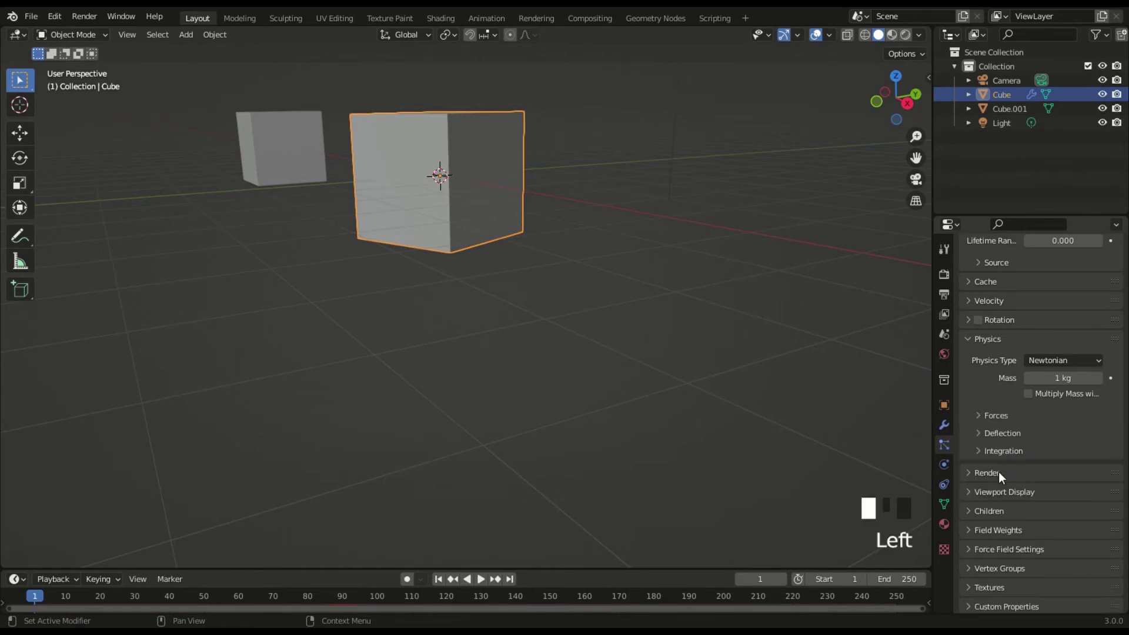
click(1000, 433)
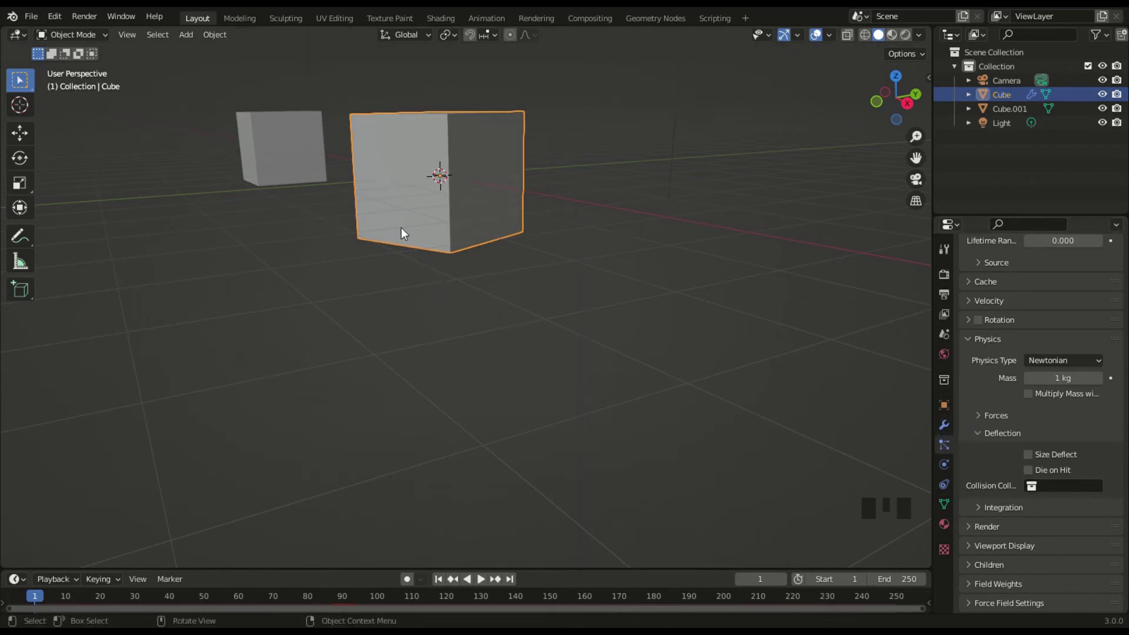
Add a plane mesh to the scene
key(shift+a)
mouse_move(401, 227)
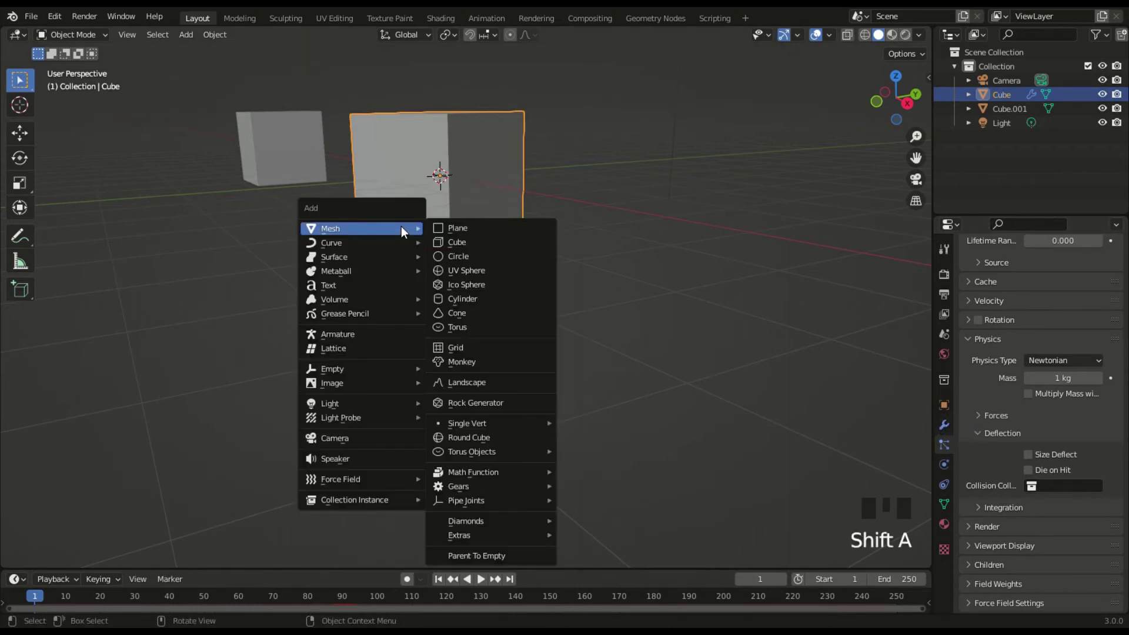
click(461, 231)
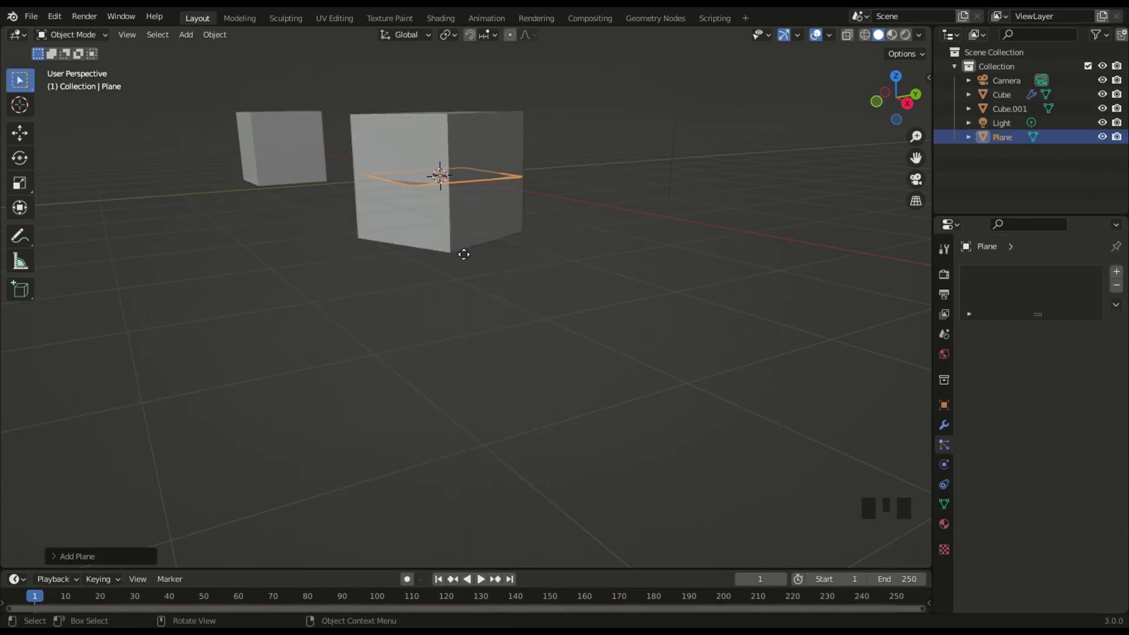
Move the plane about 2 m down along Z below the emitter cube and enlarge it into a wide floor
key(g)
key(z)
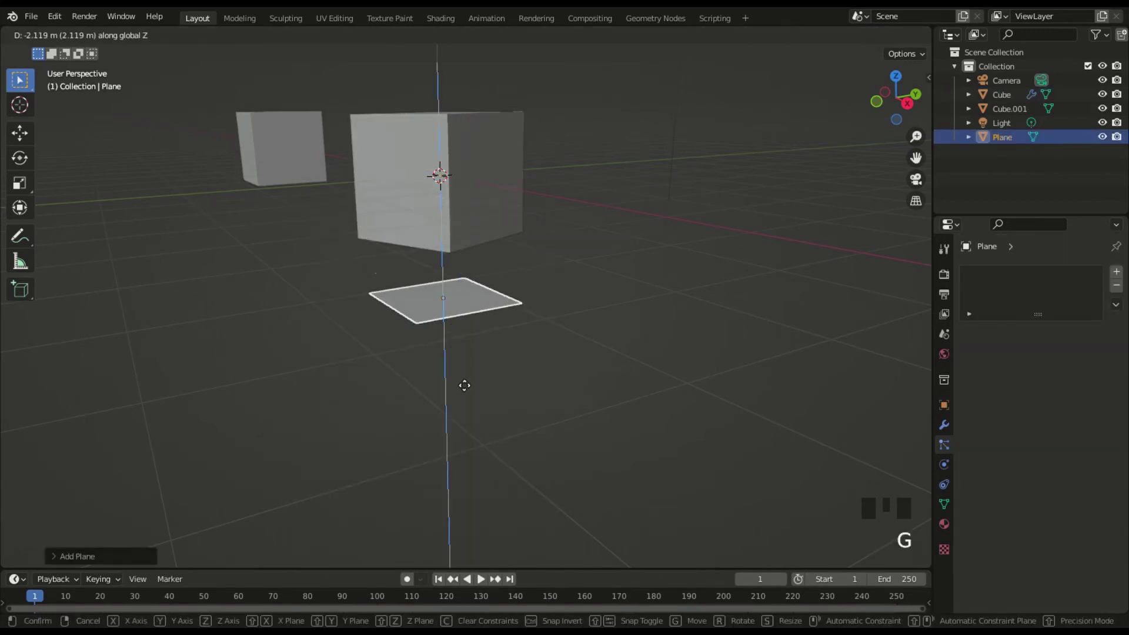
click(462, 382)
key(s)
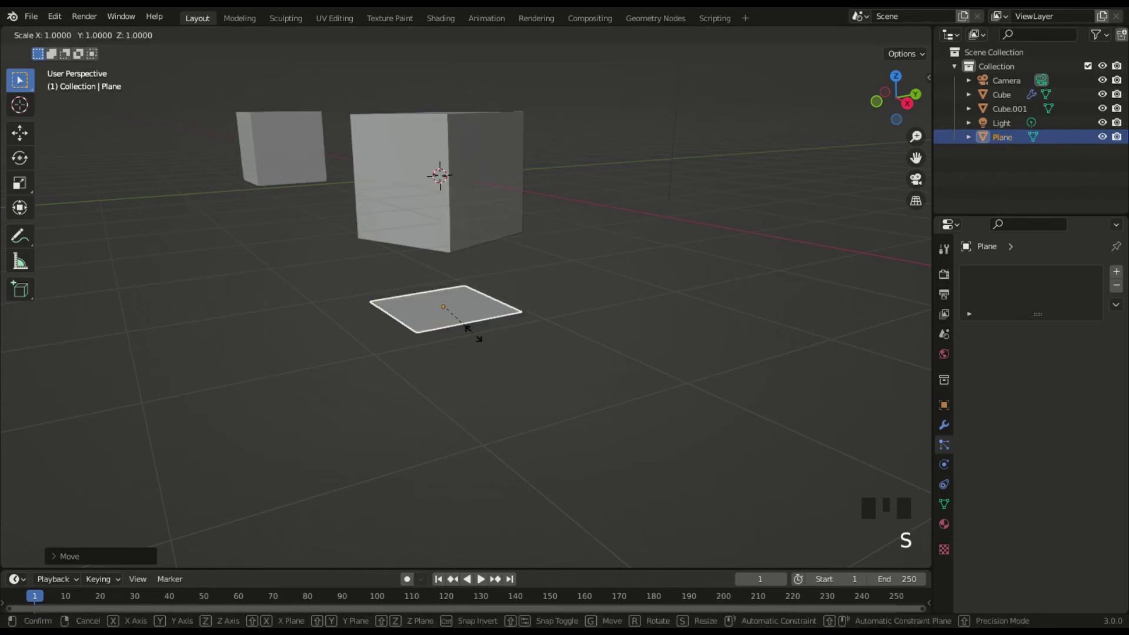
click(634, 402)
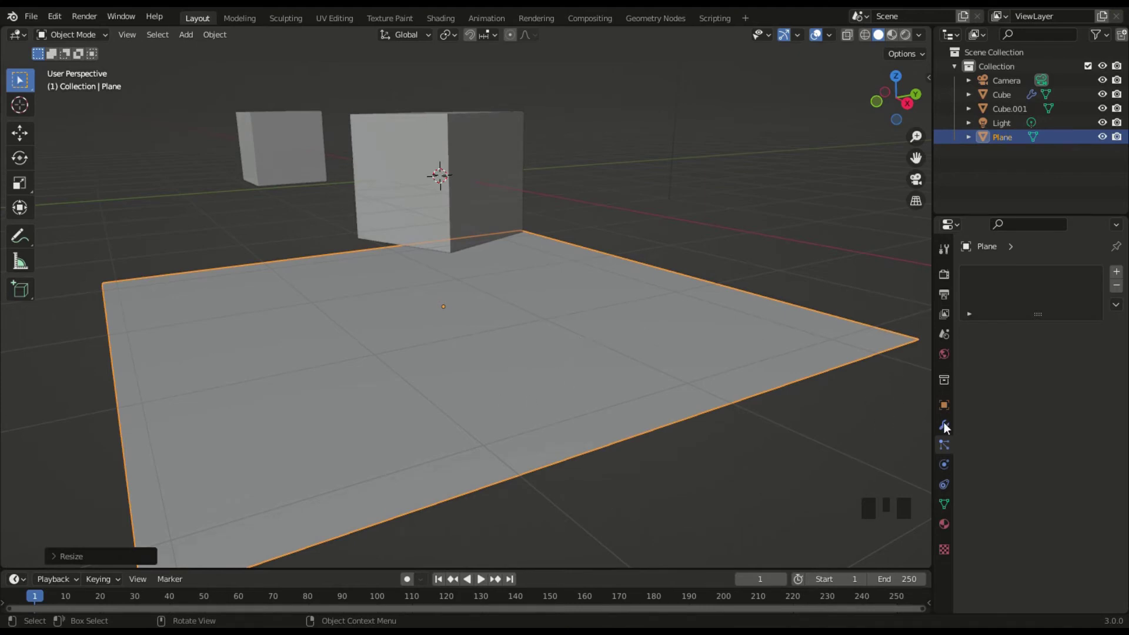
Compare the plane's physics and particle properties with the emitter cube's, ending at the cube's particle Deflection settings
click(944, 464)
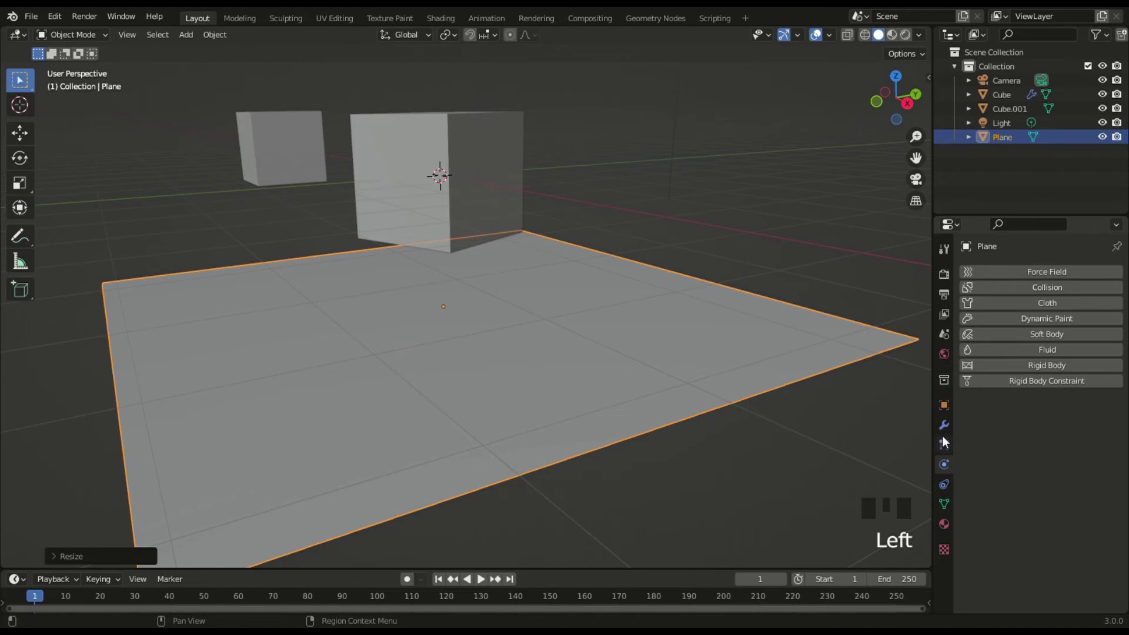
click(944, 445)
click(470, 163)
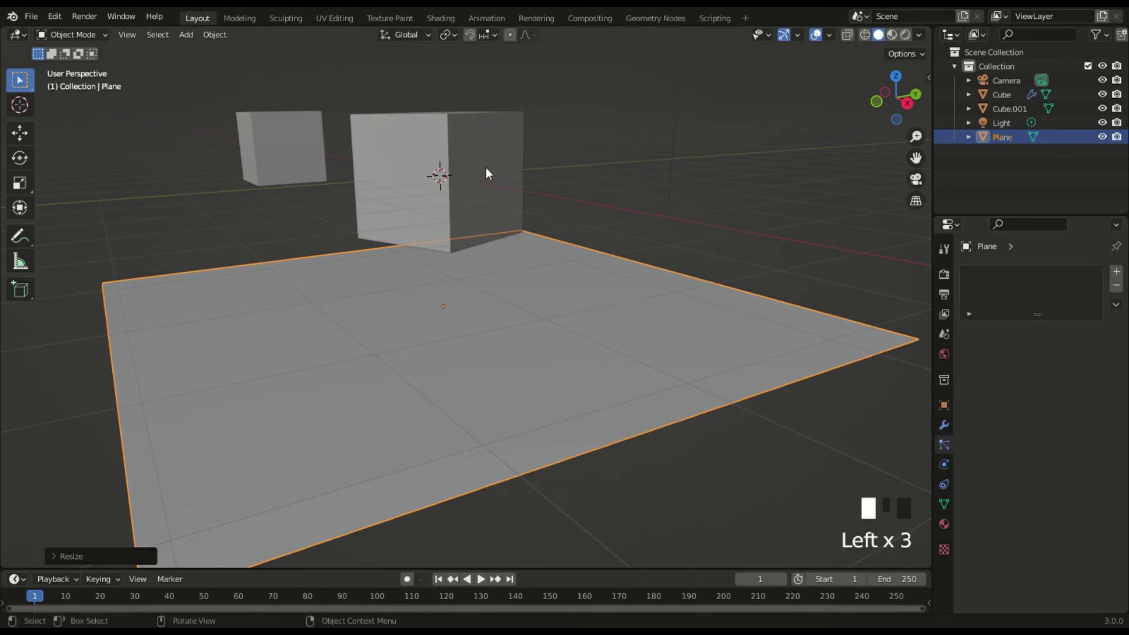
click(465, 168)
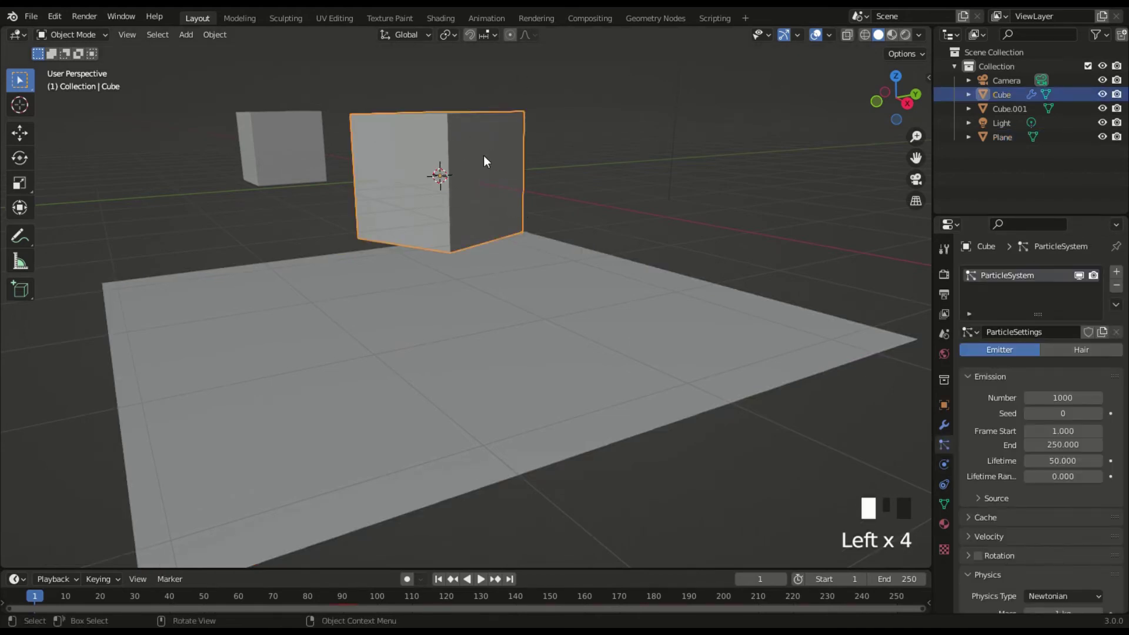
middle_drag(474, 206, 509, 189)
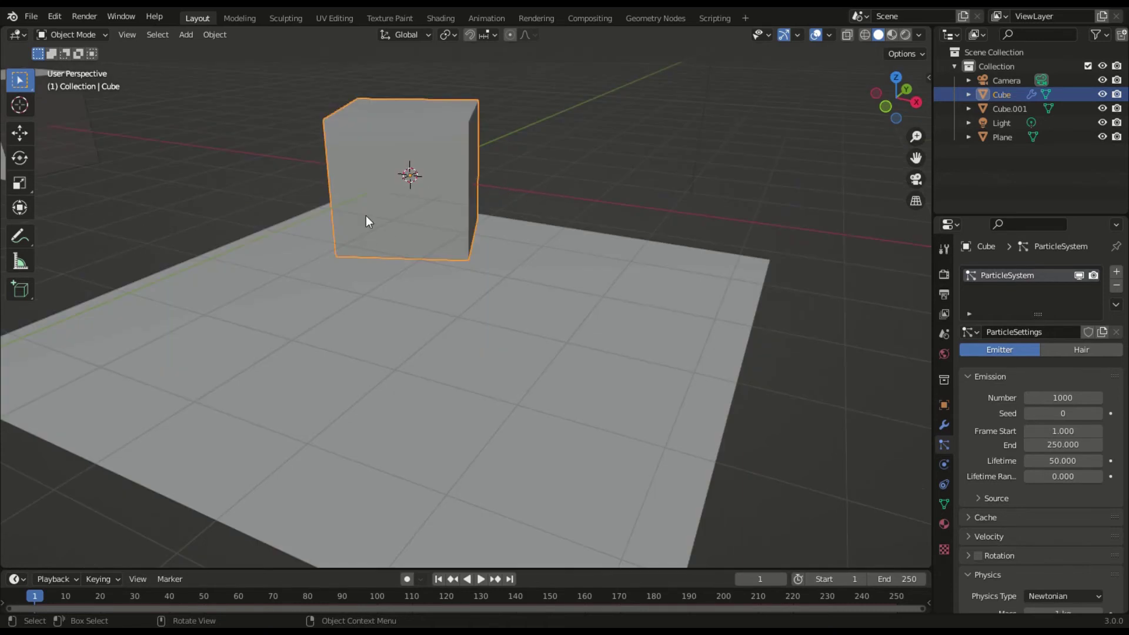
click(453, 288)
click(411, 198)
click(512, 329)
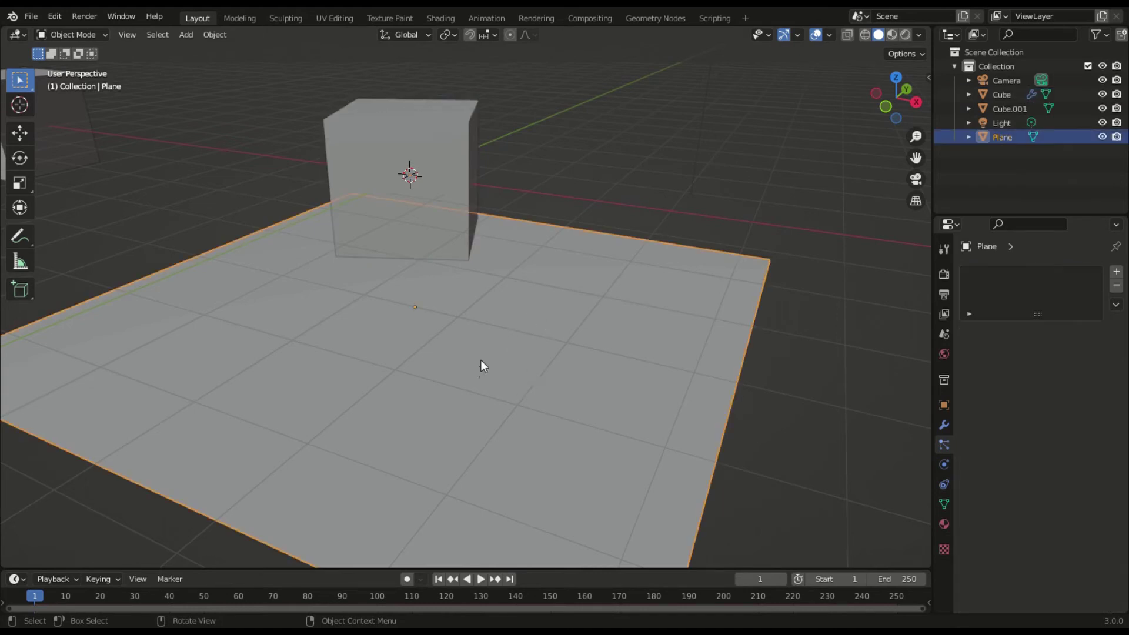
click(448, 177)
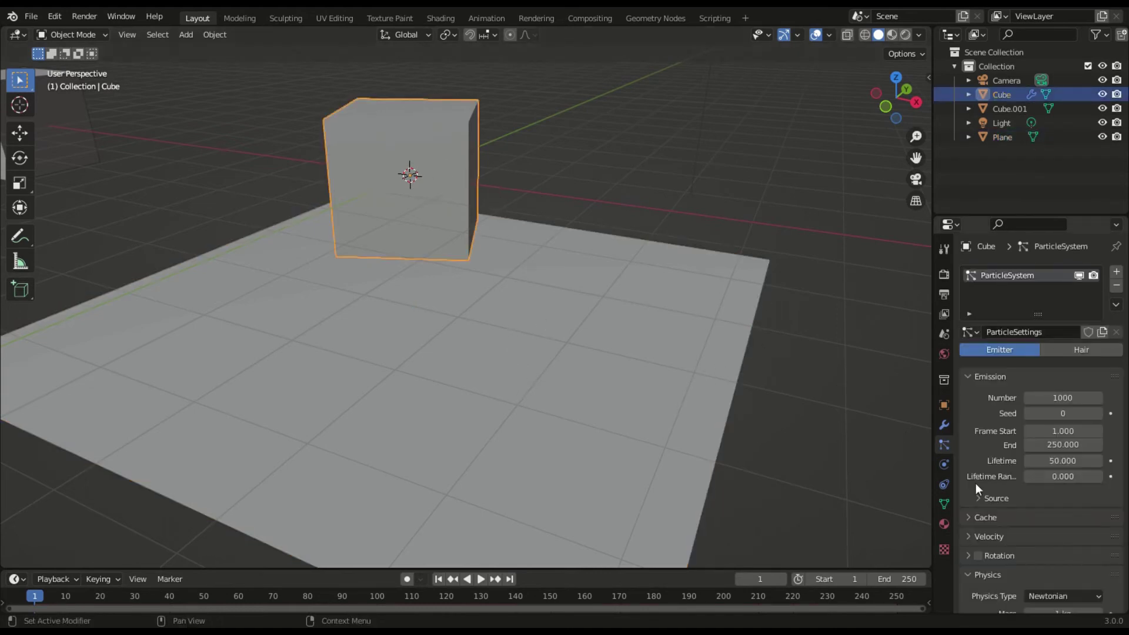
scroll(1017, 478, down, 5)
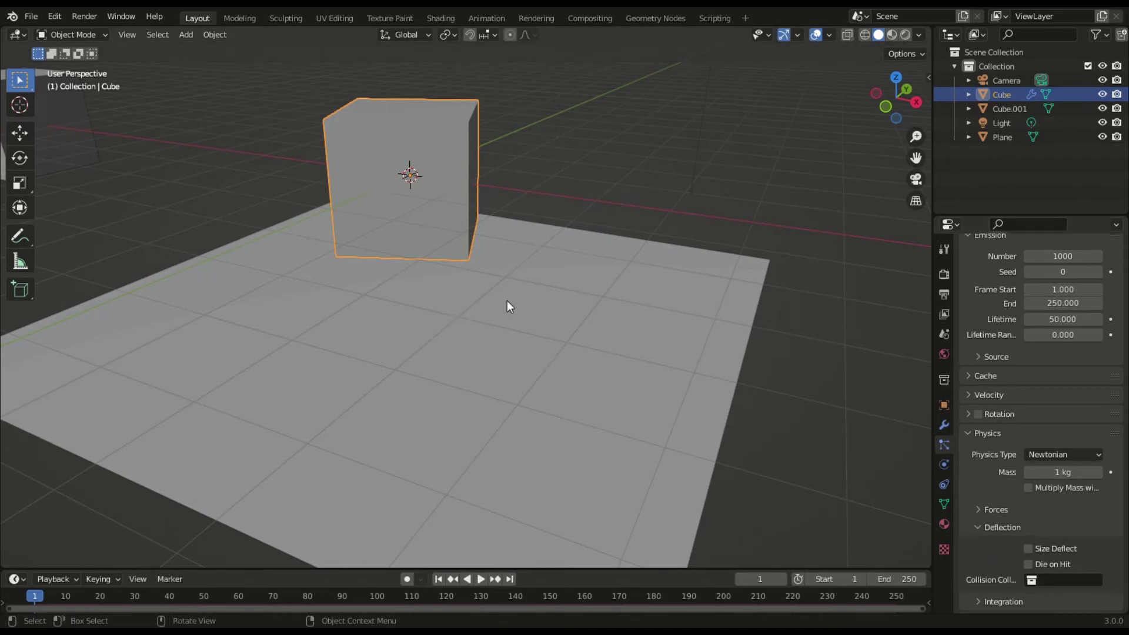
Play the particle simulation to check how the emitted cubes meet the floor plane, and return to the first frame
key(space)
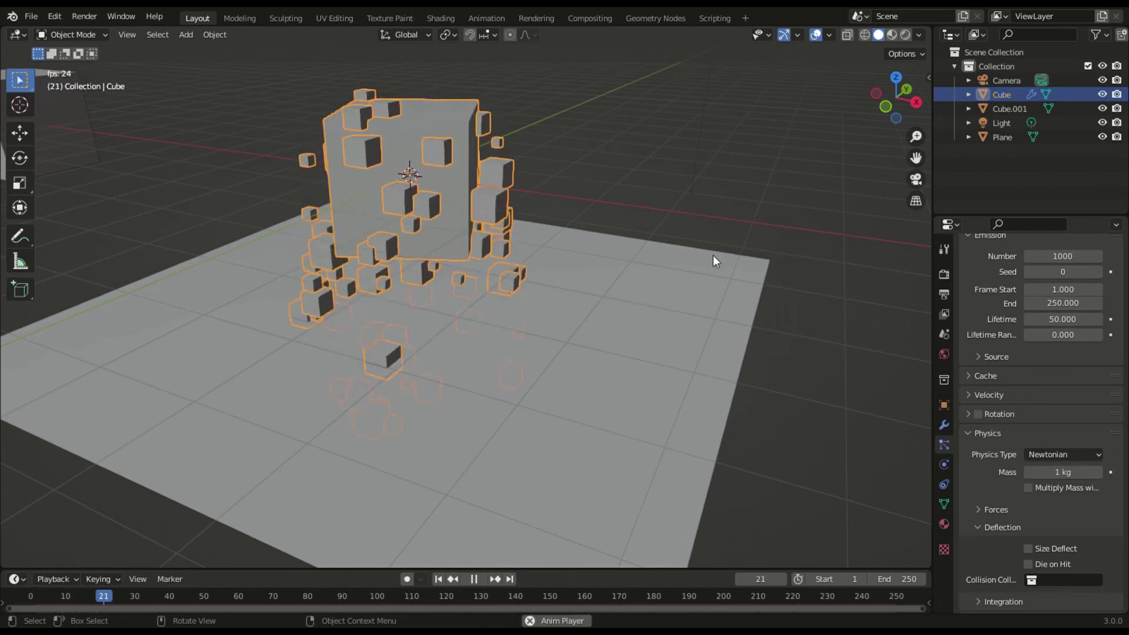
middle_drag(461, 263, 499, 274)
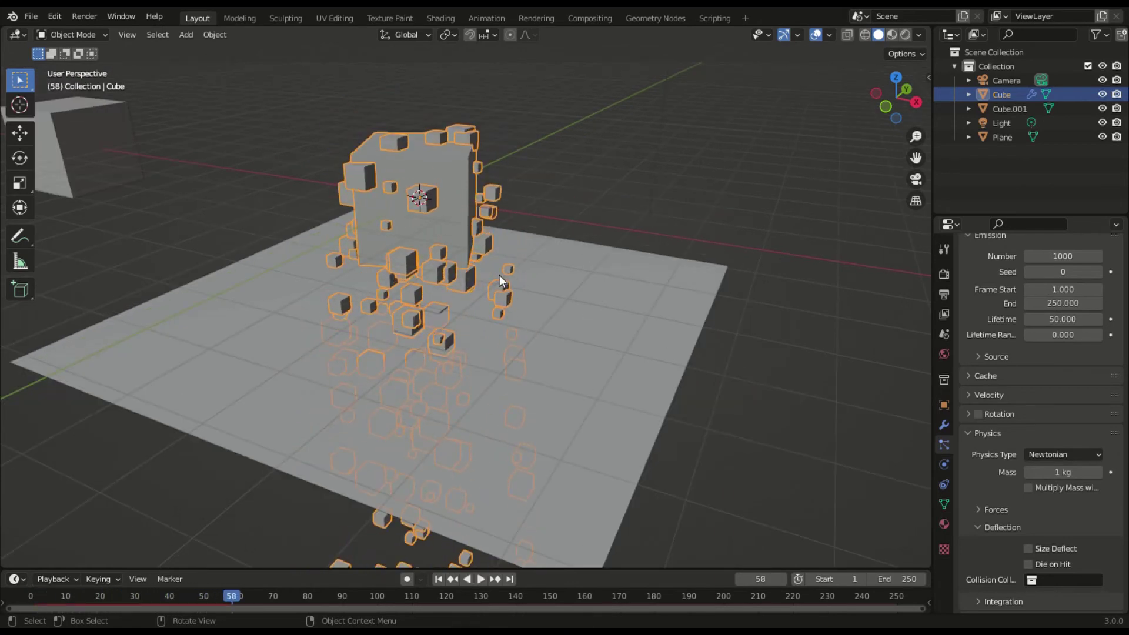
key(space)
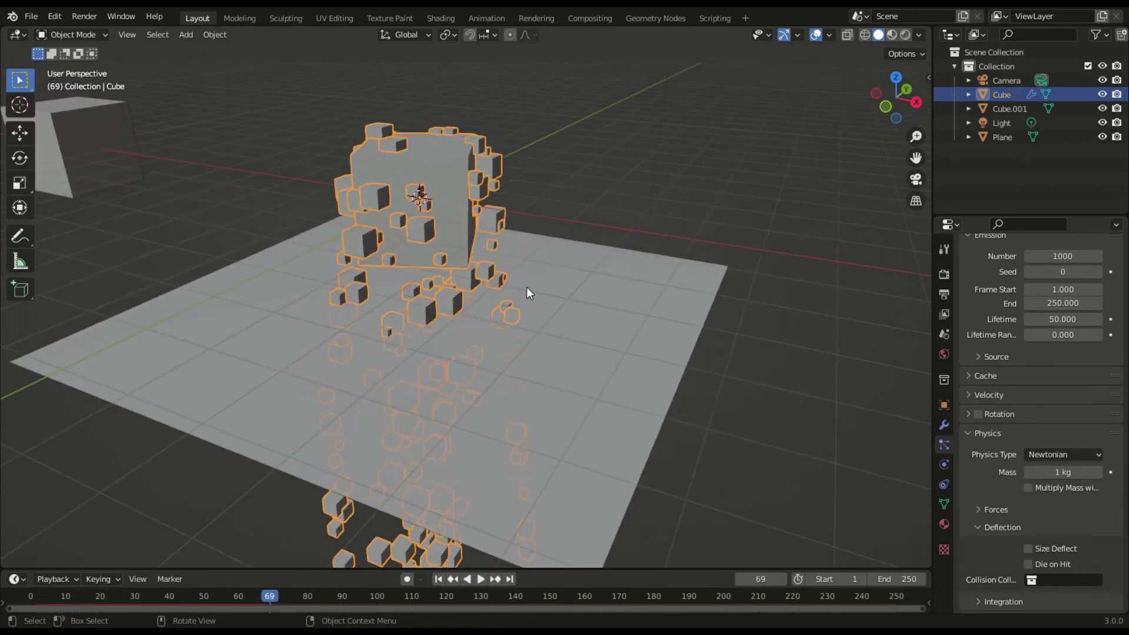
key(shift+Left)
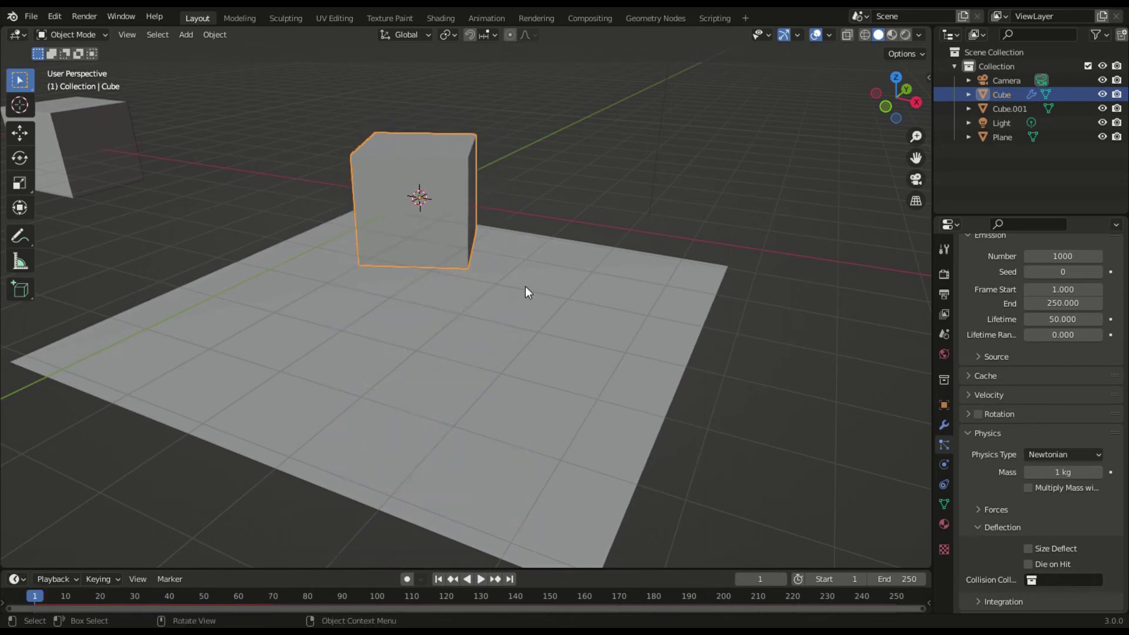
Enable Collision physics on the floor plane
click(494, 280)
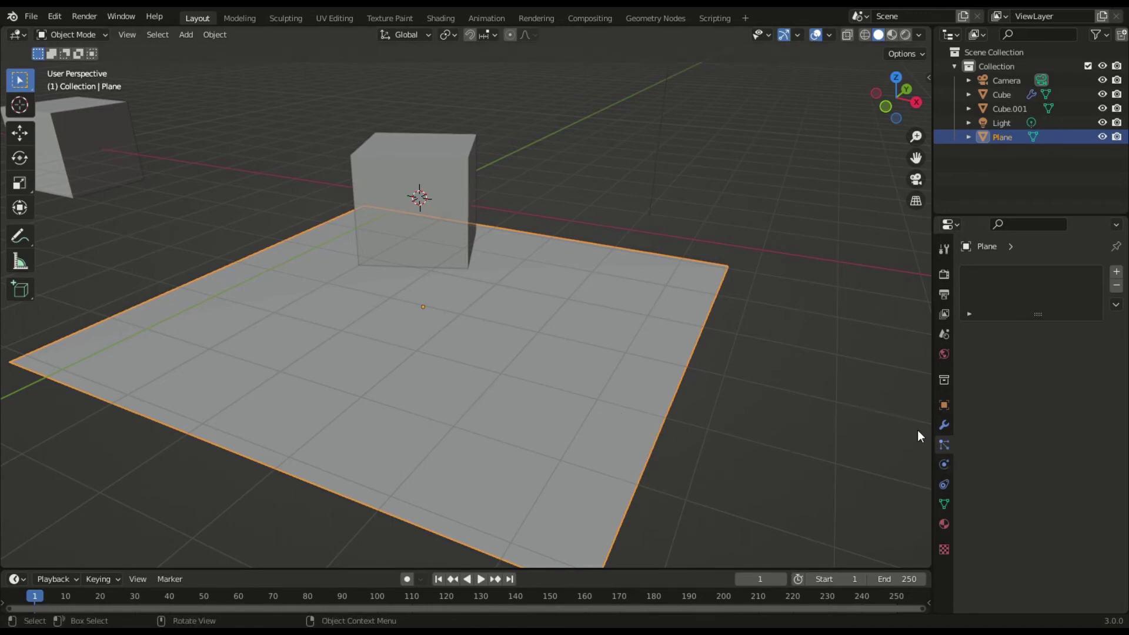
click(940, 463)
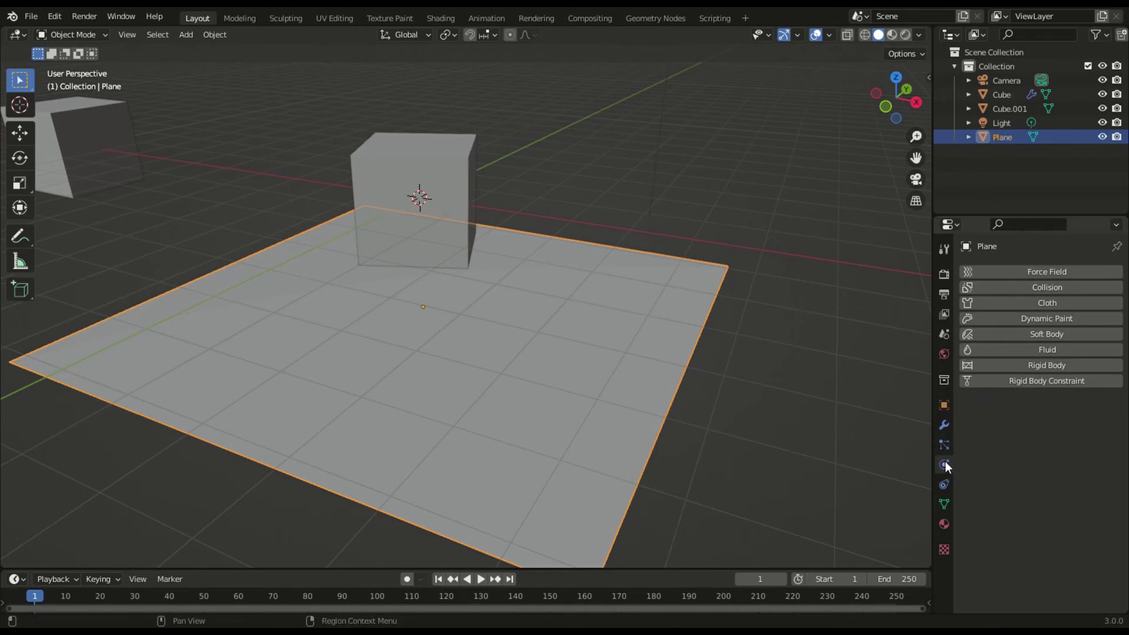
click(993, 284)
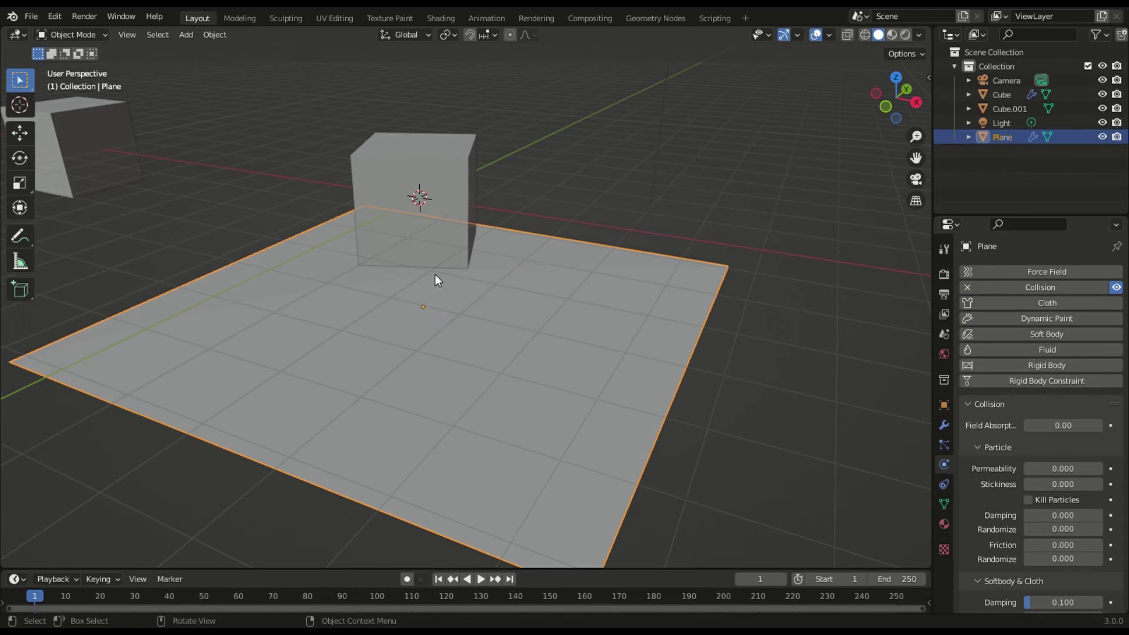
Play the simulation to examine the particles colliding with the floor plane, and return to the first frame
key(space)
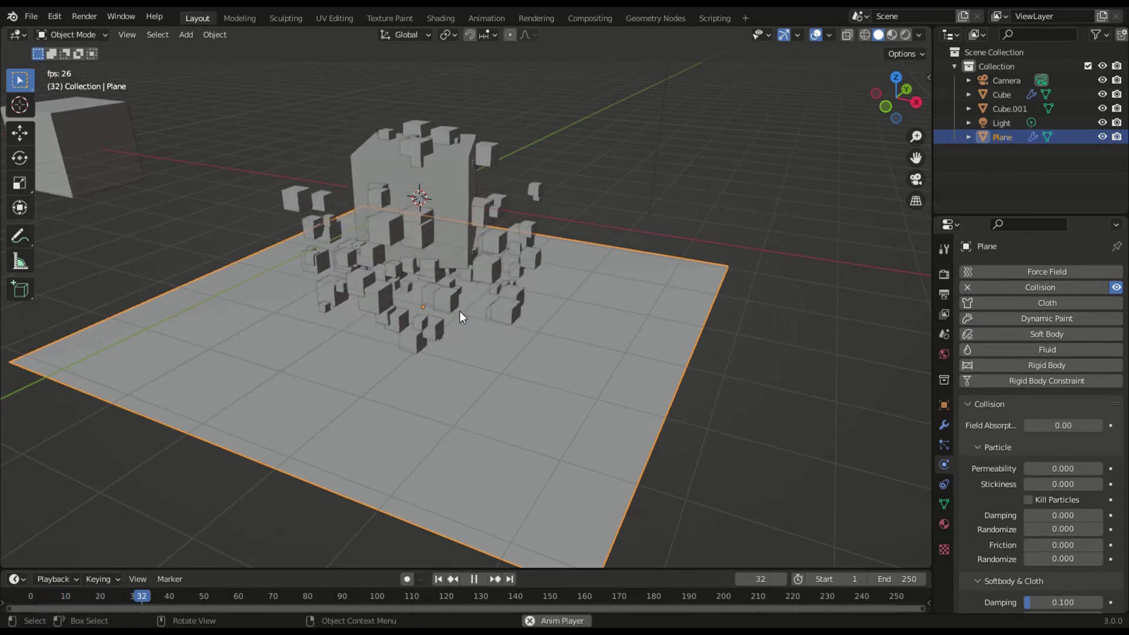
key(space)
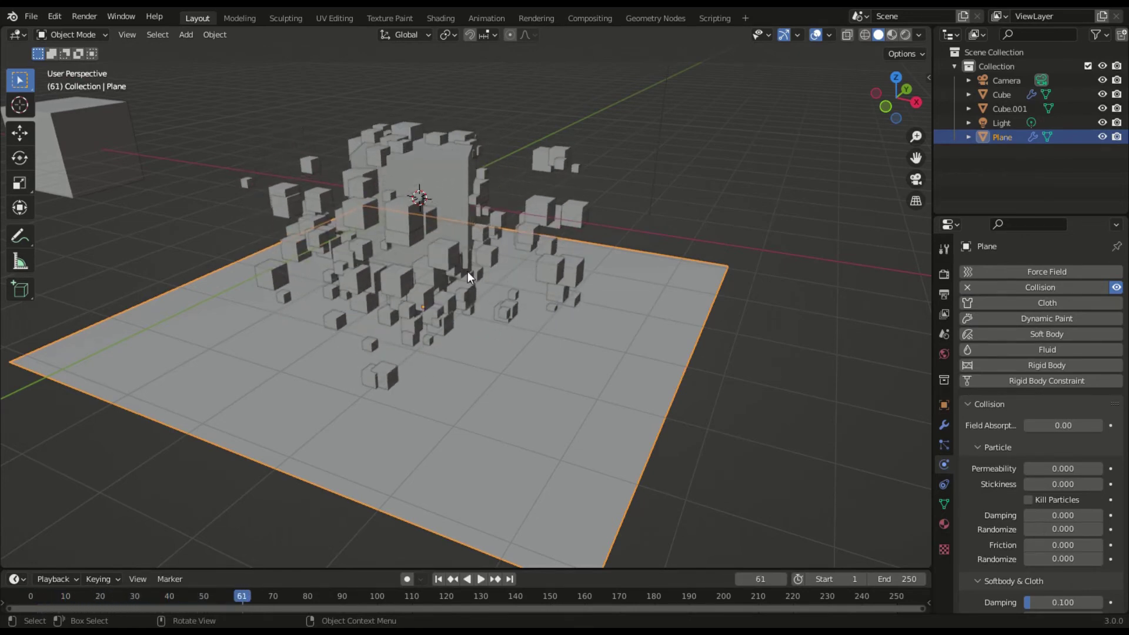
key(shift+Left)
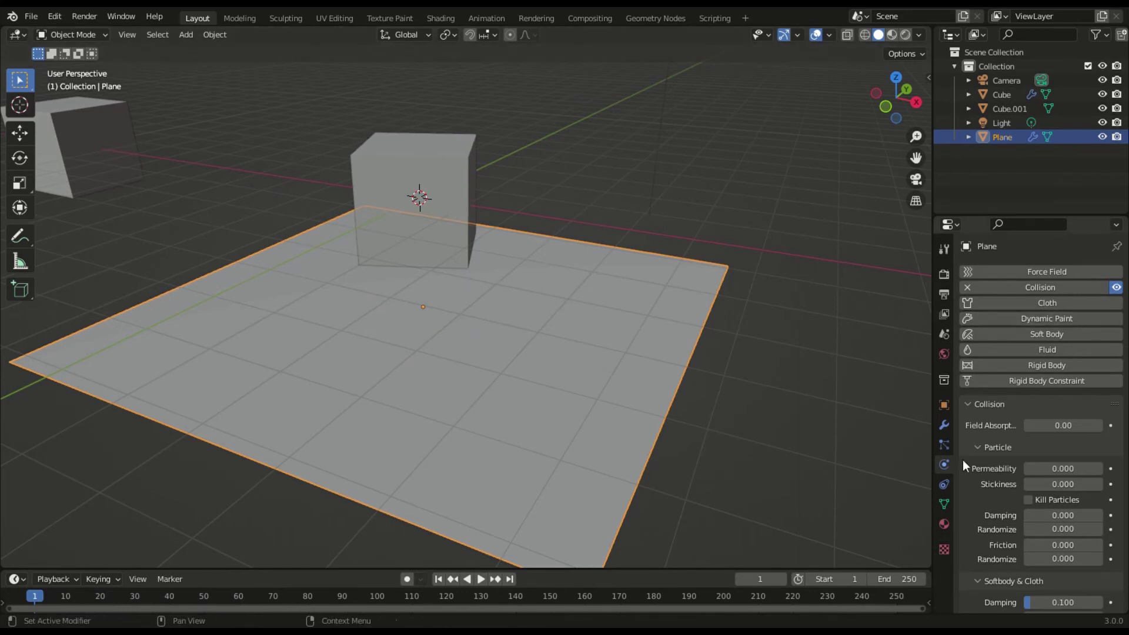
Collapse the Render section in the emitter cube's particle settings and enable Size Deflect under Deflection
click(385, 187)
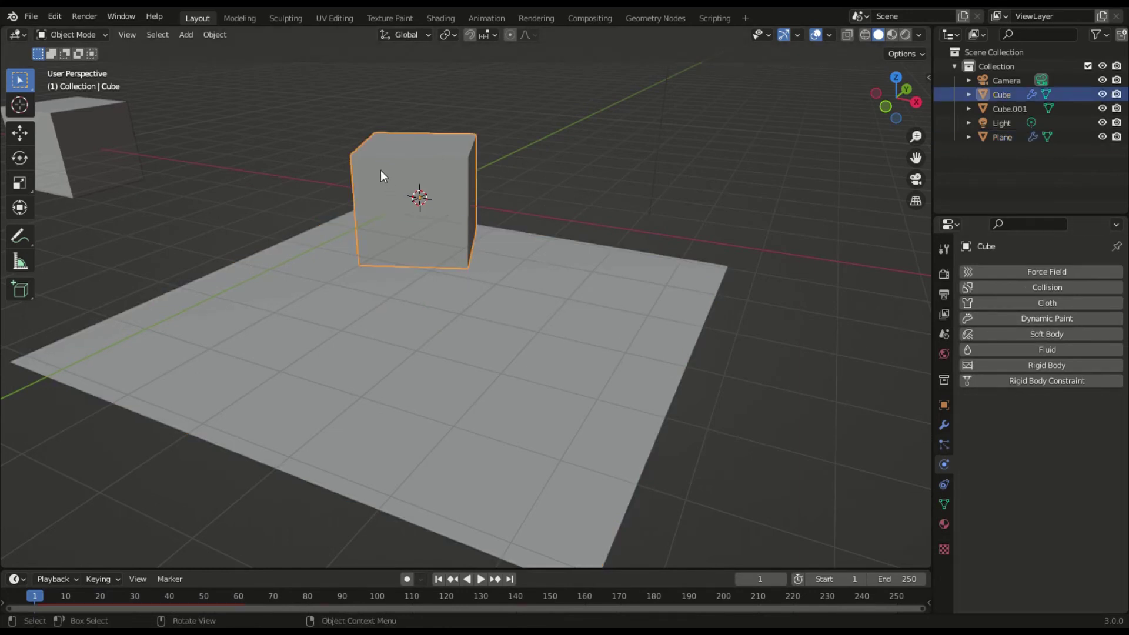
click(944, 445)
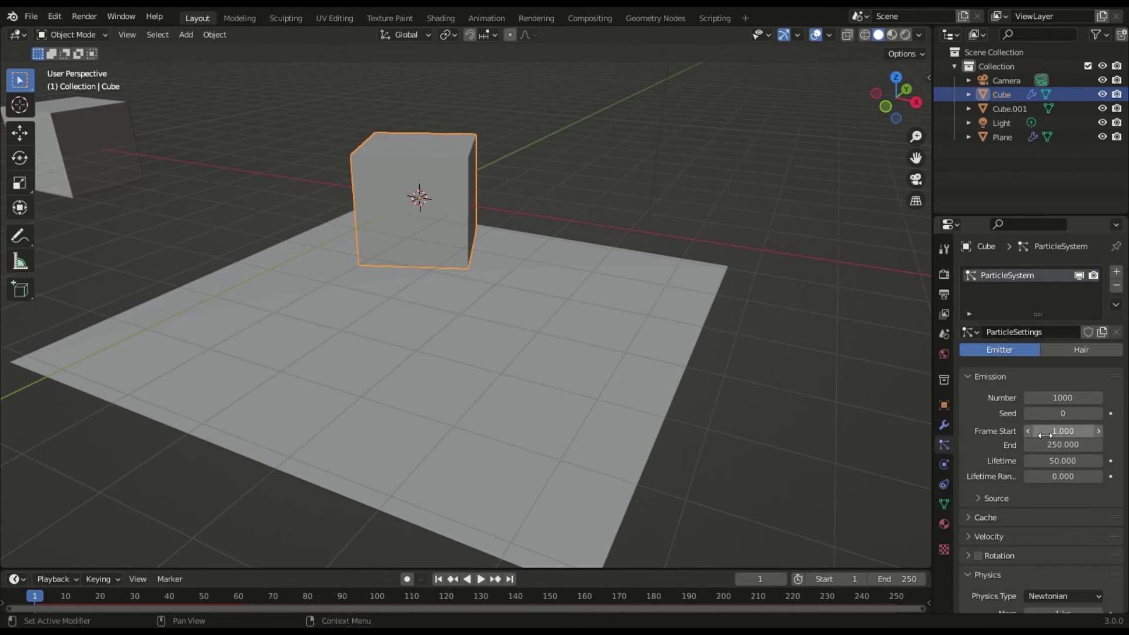
scroll(1040, 429, down, 8)
scroll(1026, 311, up, 8)
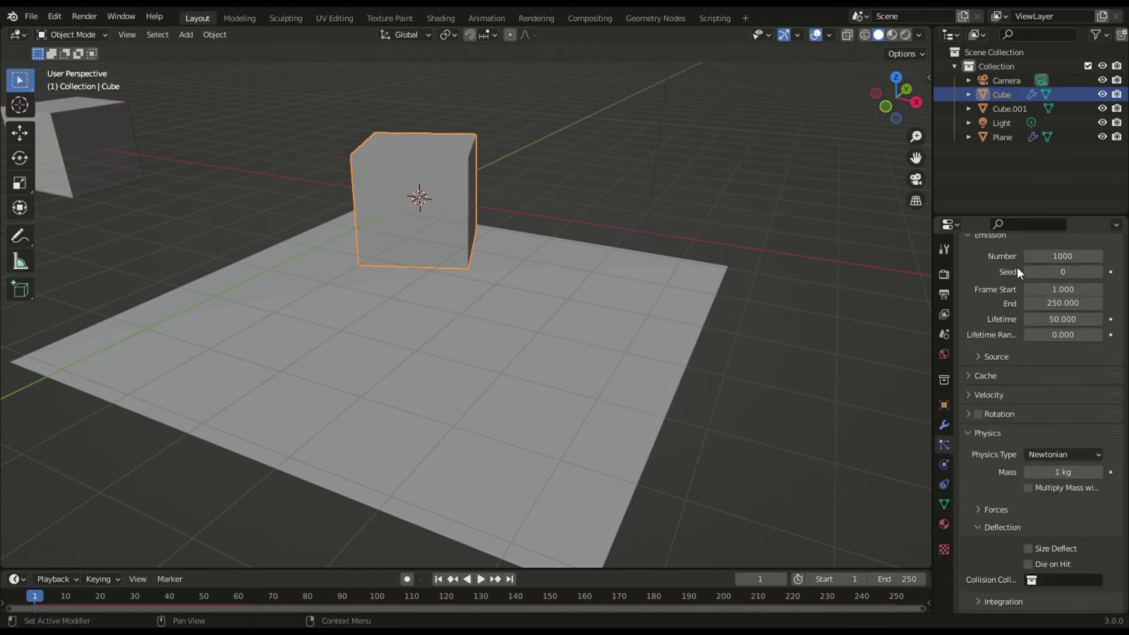
click(986, 294)
scroll(997, 302, down, 5)
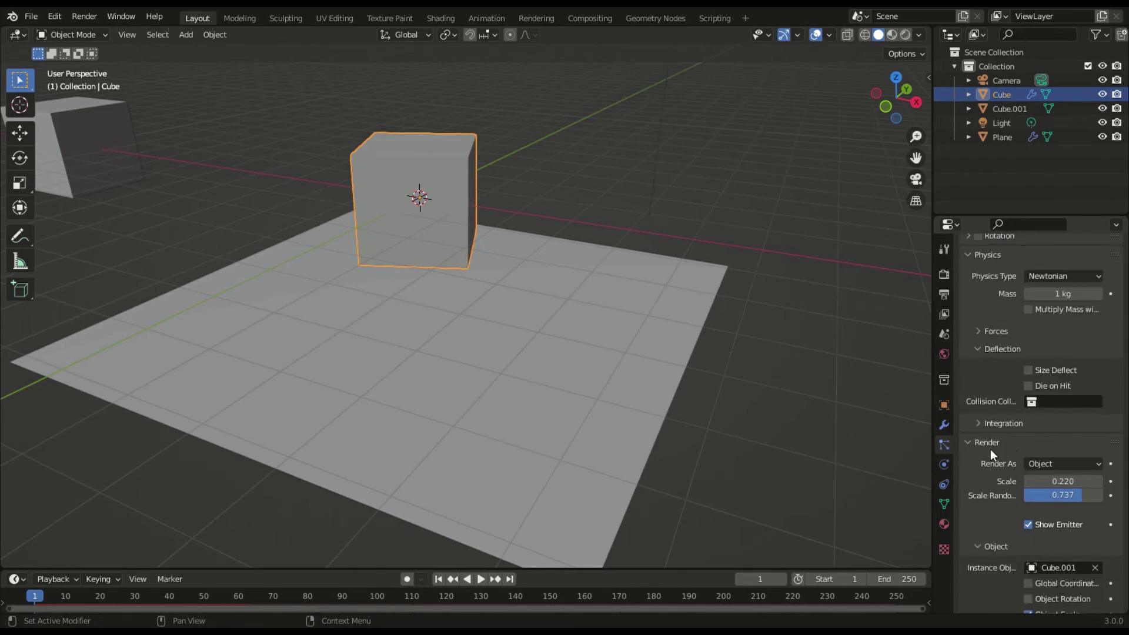
click(989, 443)
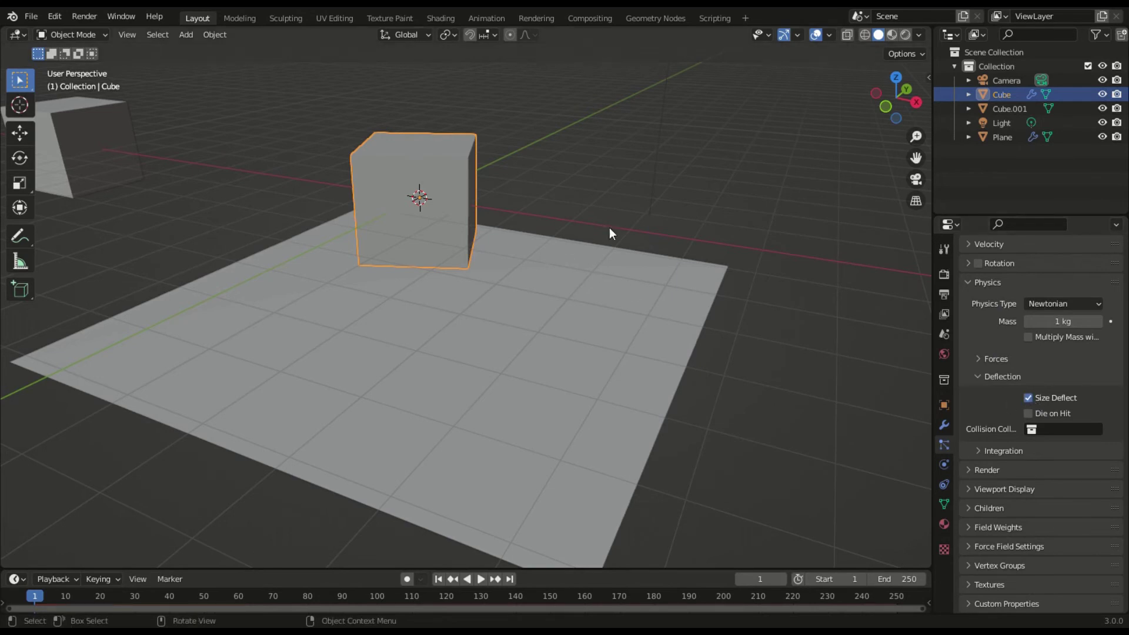
Play the simulation to examine how Size Deflect affects the particles on the floor, and return to the first frame
middle_drag(596, 221, 626, 210)
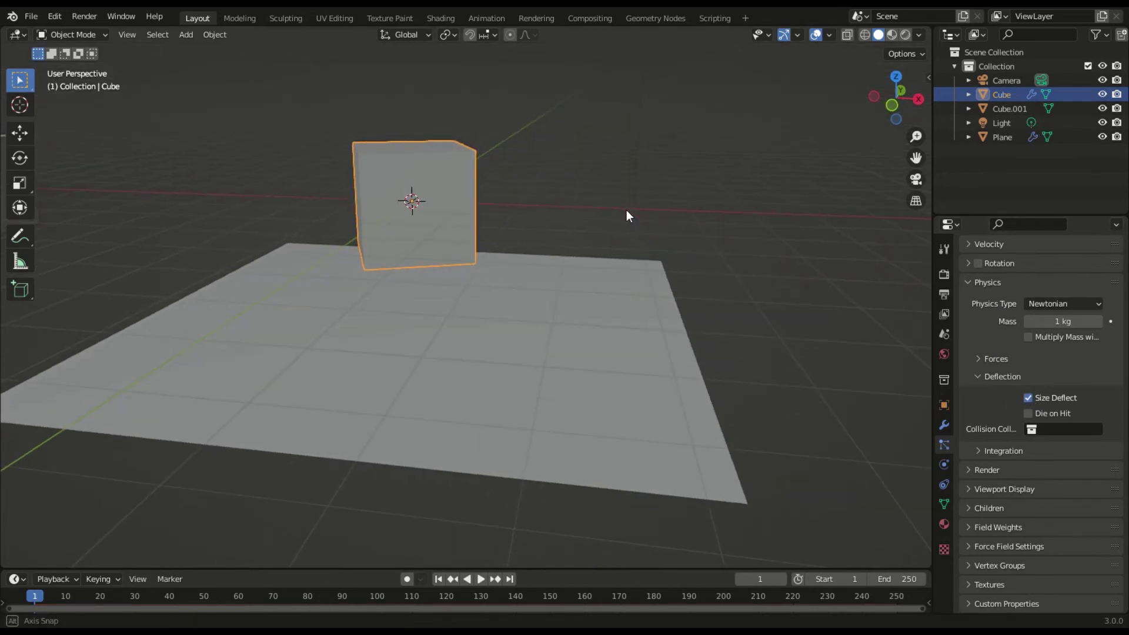
key(space)
mouse_move(510, 266)
middle_down()
mouse_move(600, 231)
mouse_move(429, 242)
mouse_move(503, 270)
middle_up()
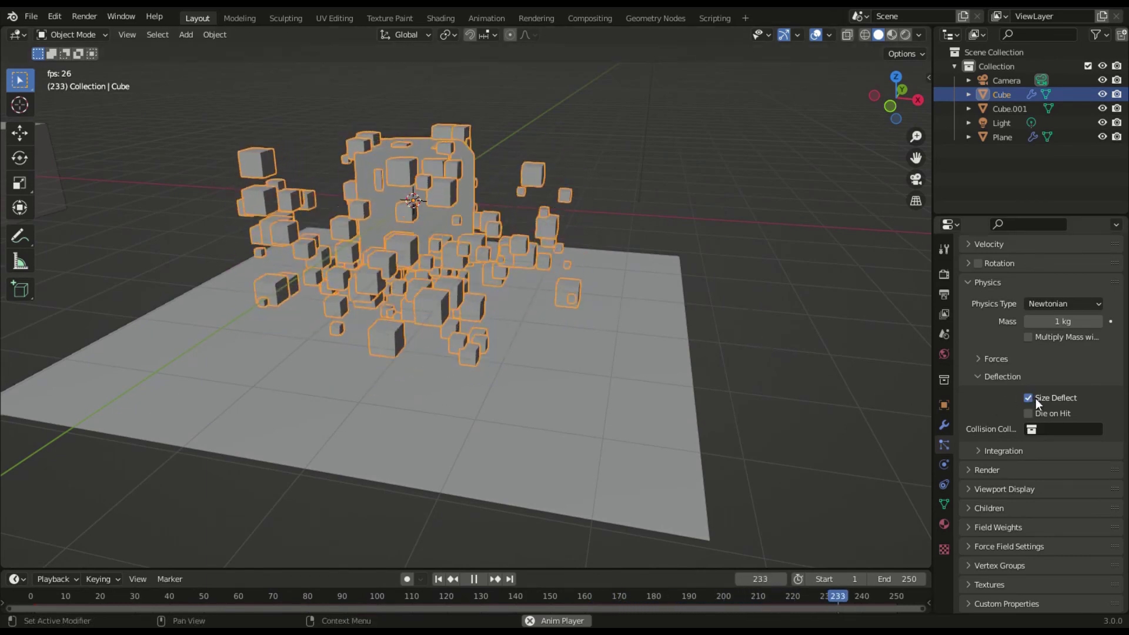
key(space)
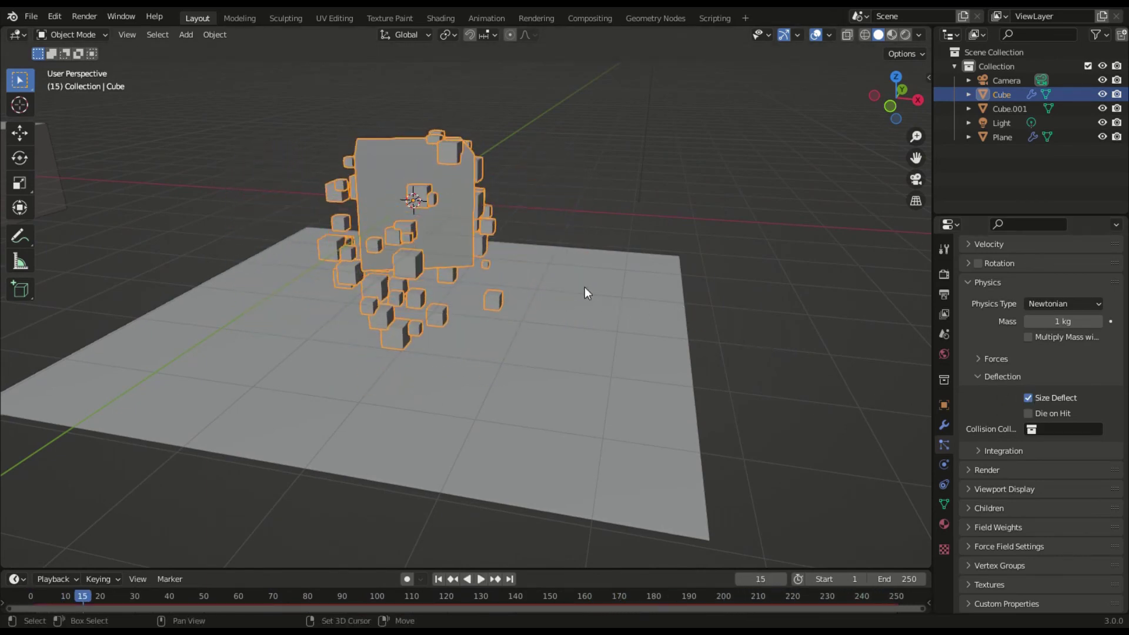
key(shift+Left)
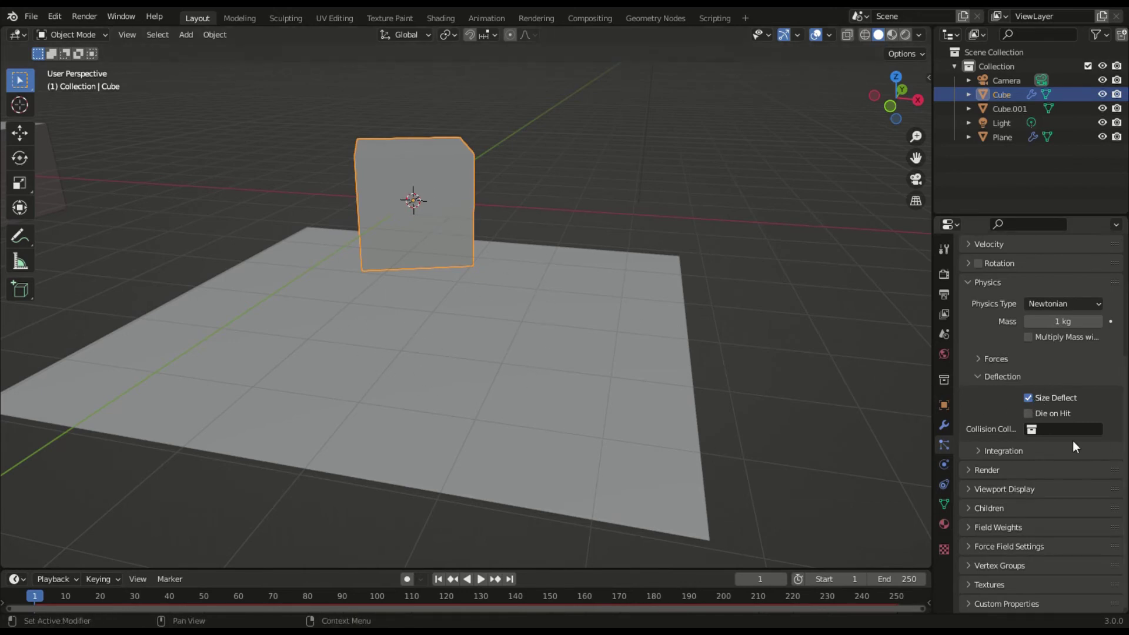
Disable Size Deflect and enable Die on Hit for the emitter cube's particles
click(1026, 415)
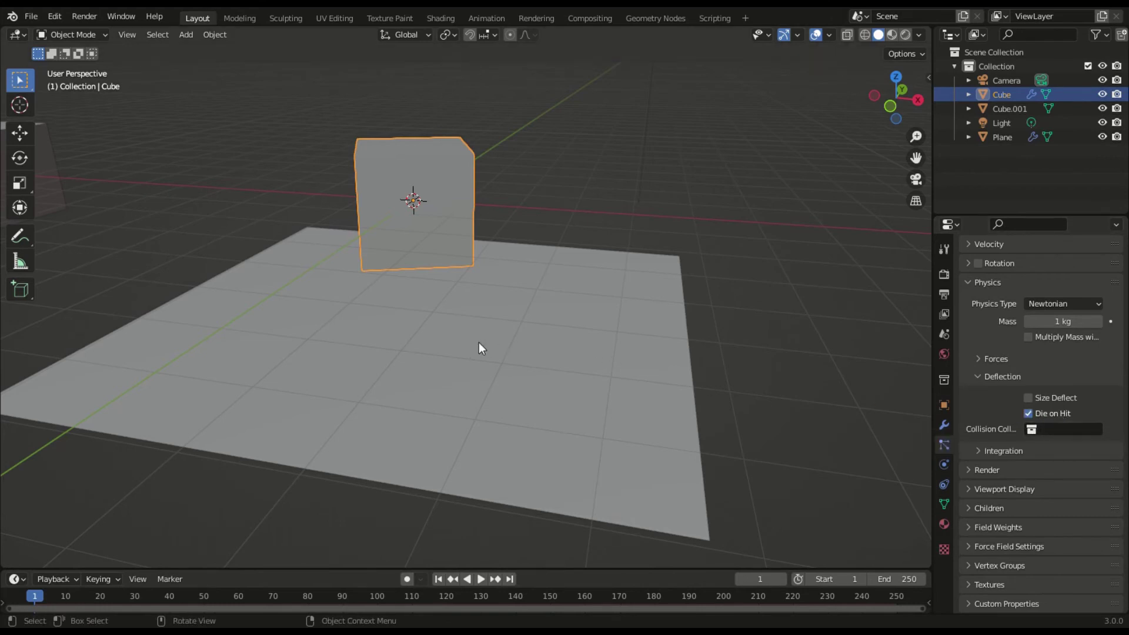
middle_drag(626, 315, 405, 166)
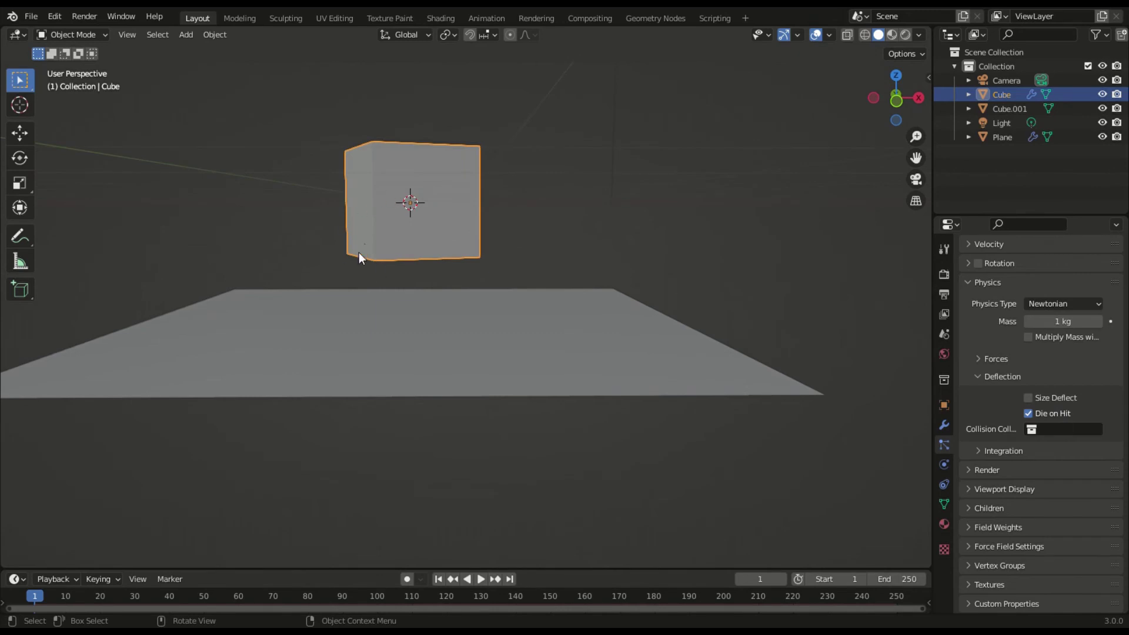
middle_drag(439, 280, 380, 311)
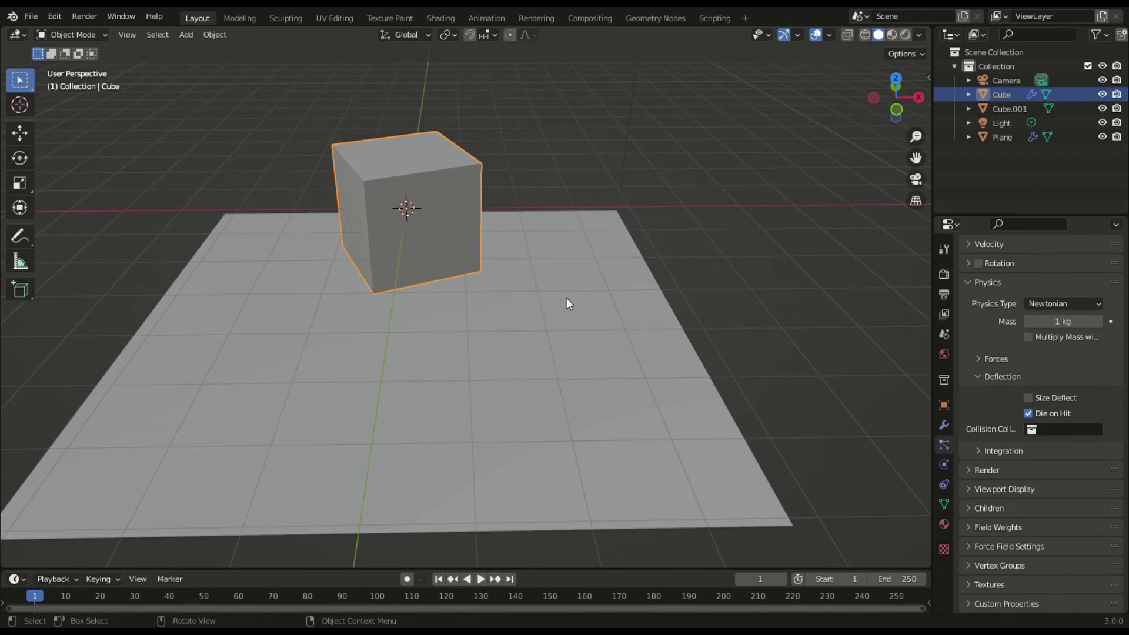
click(893, 111)
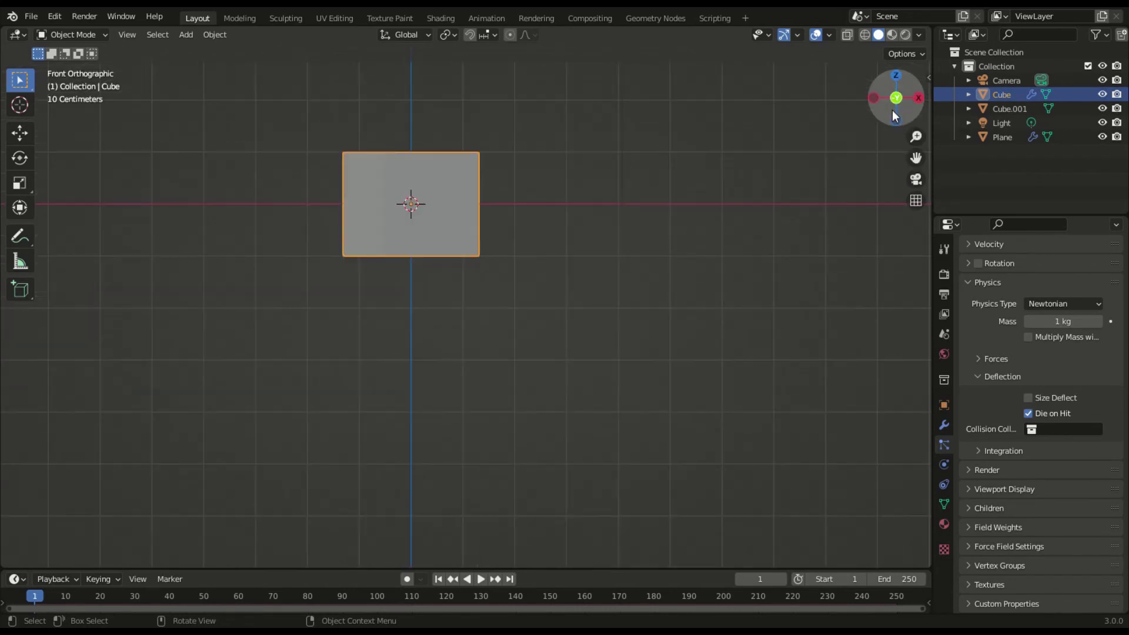
drag(893, 111, 891, 133)
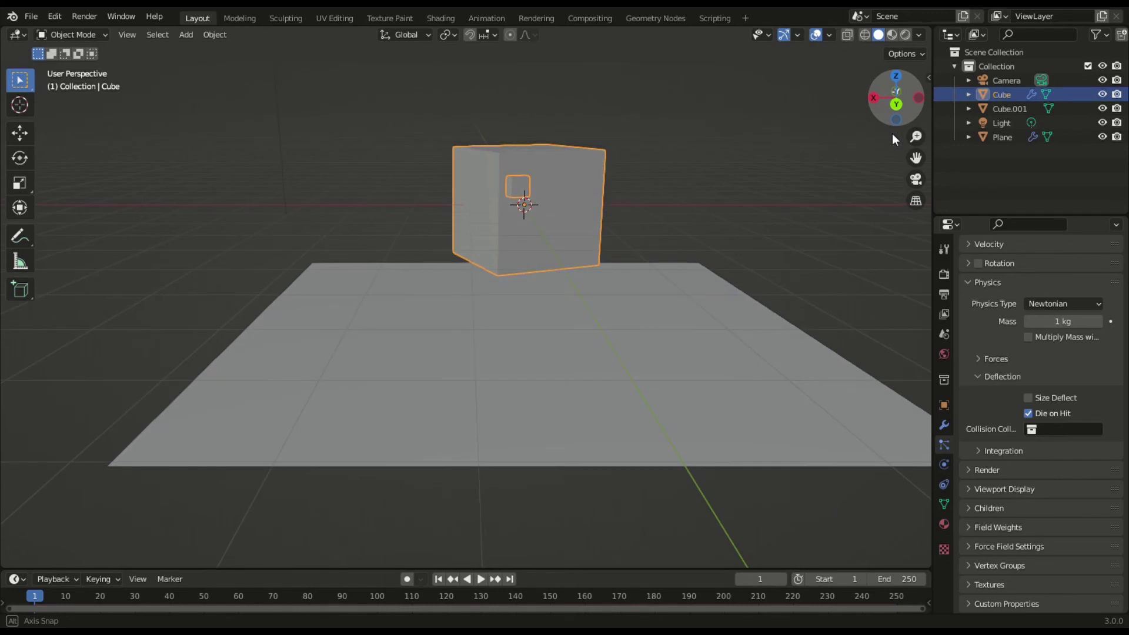
Play the simulation to examine particles hitting the floor with Die on Hit, stop playback and disable Die on Hit
key(space)
drag(701, 179, 728, 150)
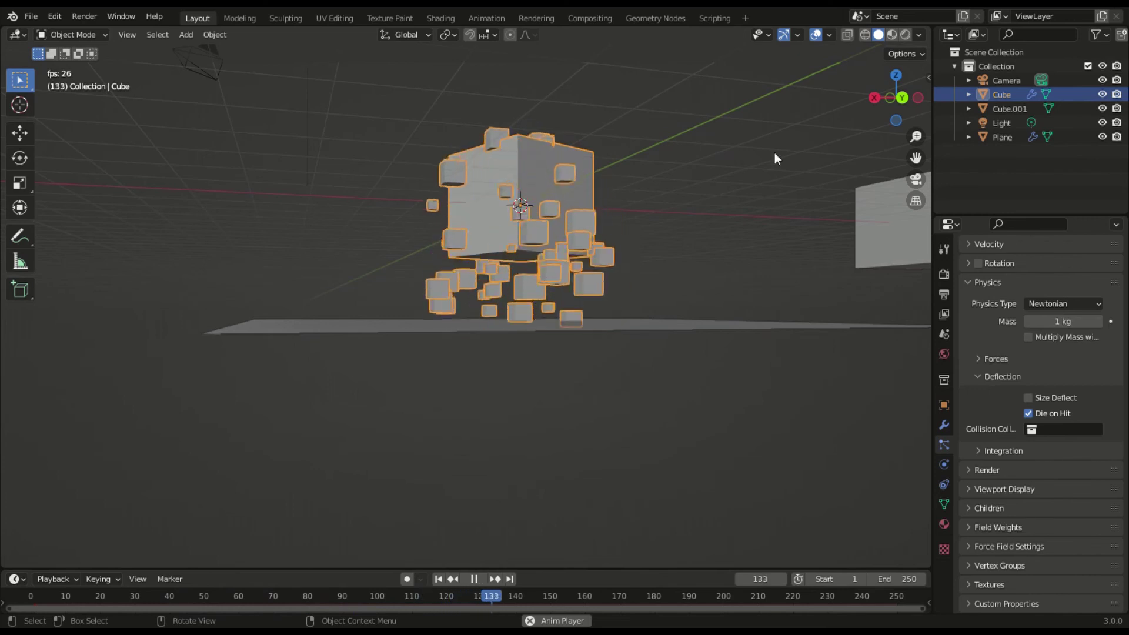
middle_drag(783, 152, 741, 200)
key(space)
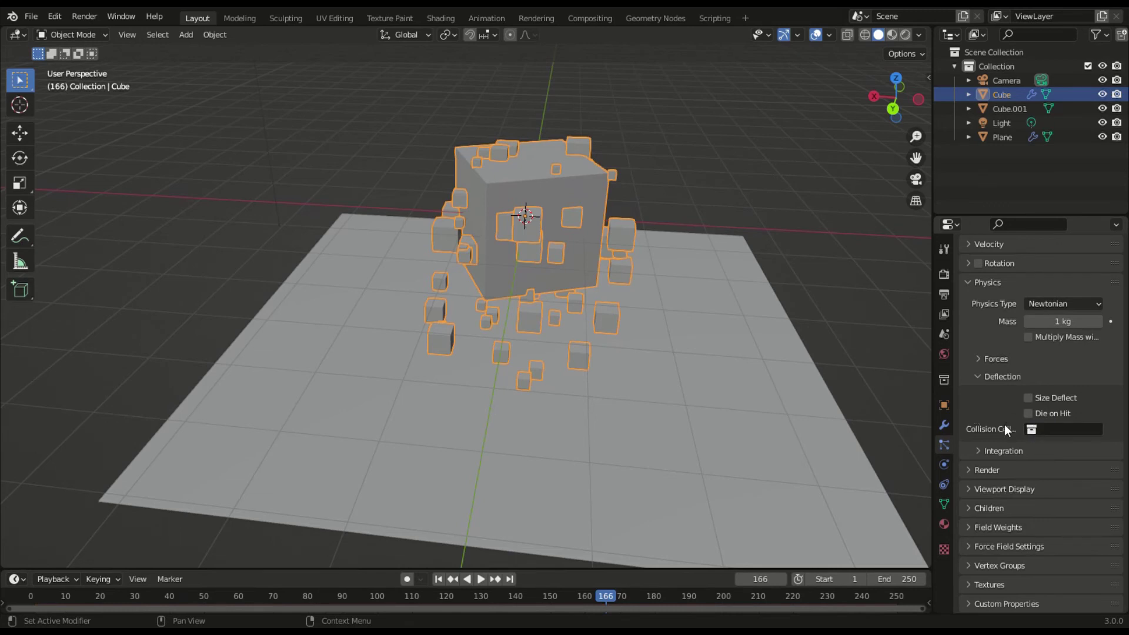
scroll(876, 151, down, 5)
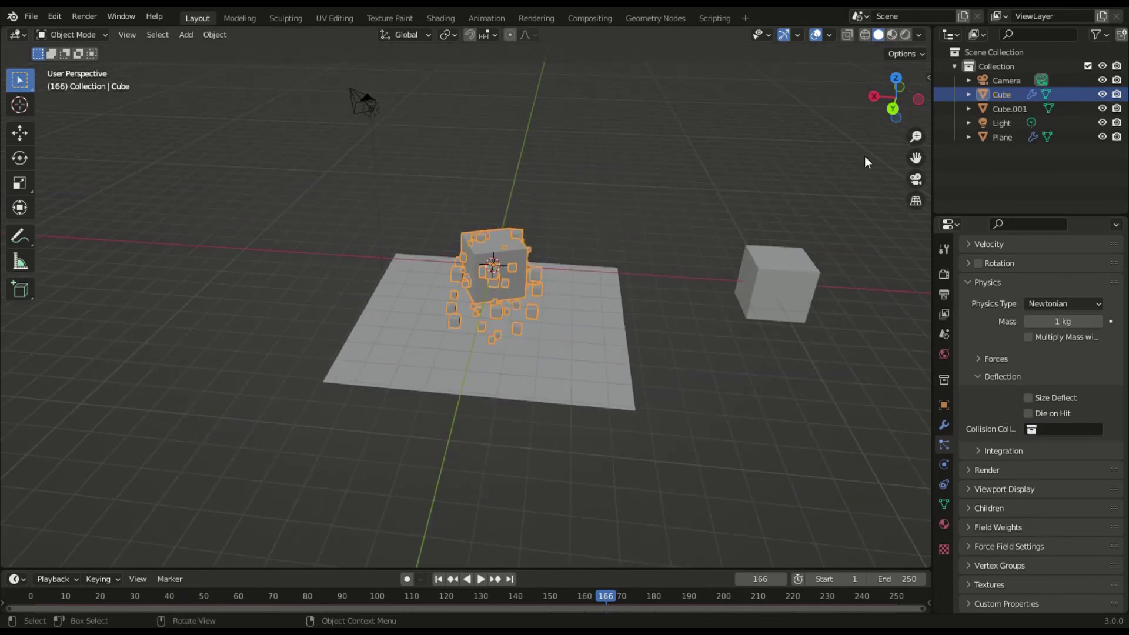
scroll(864, 157, up, 5)
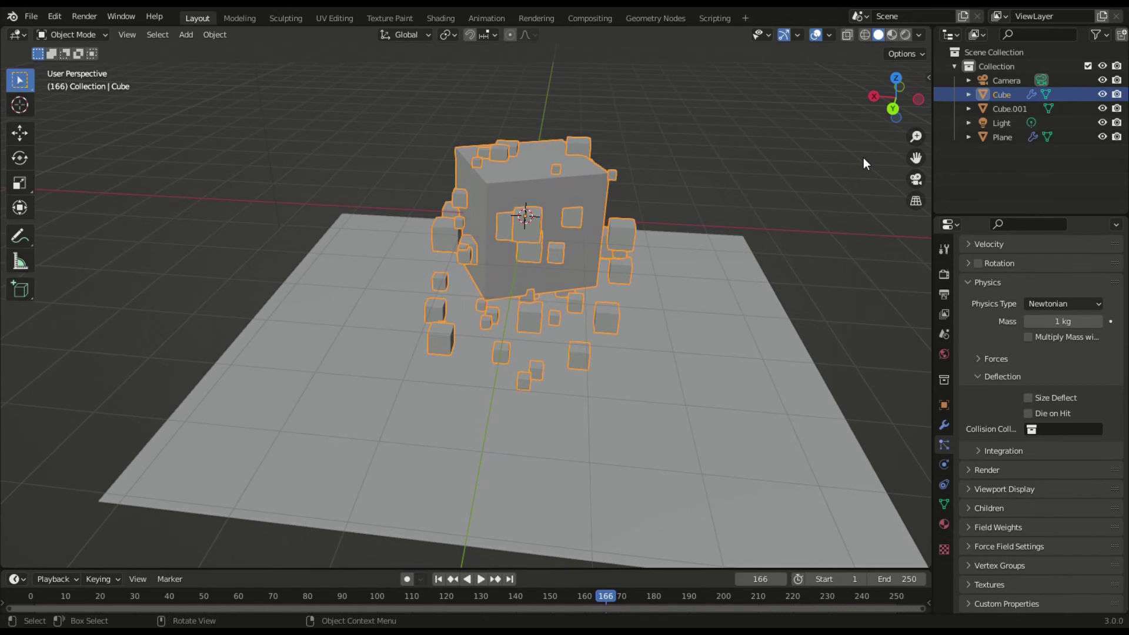
Move the floor plane sideways toward positive X so that its inner edge lies beneath the emitter cube
scroll(863, 157, down, 4)
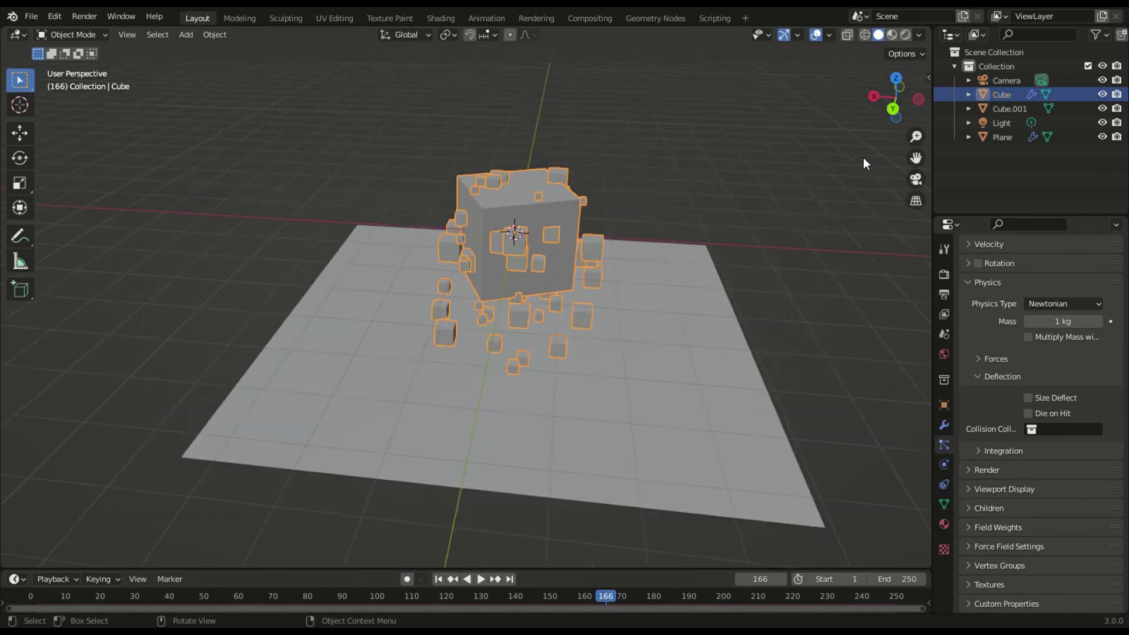
click(608, 334)
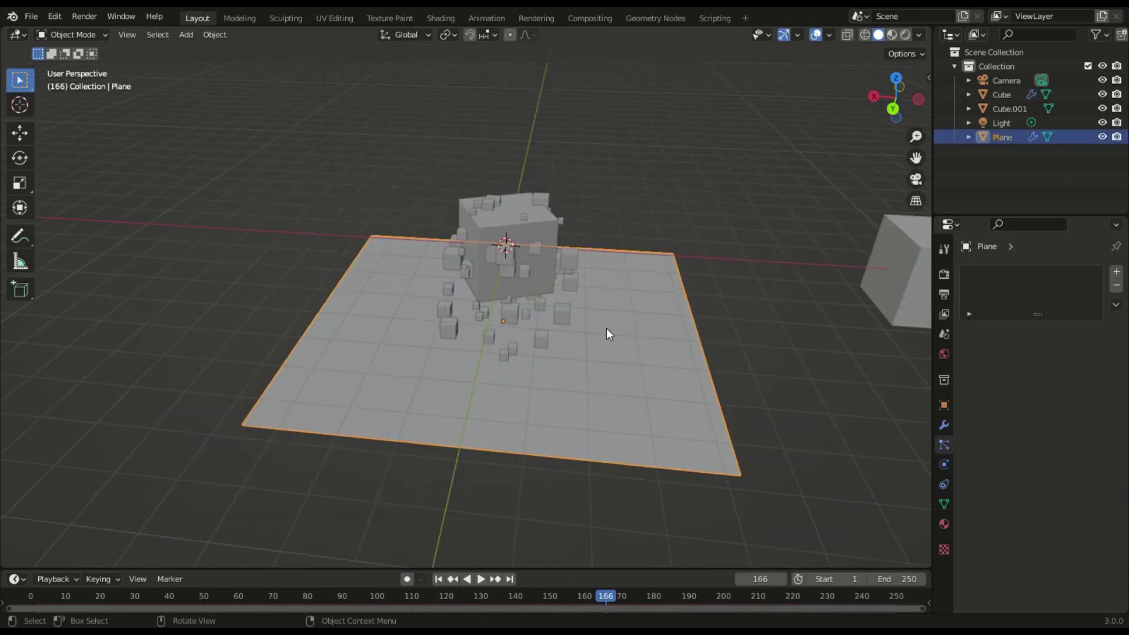
key(g)
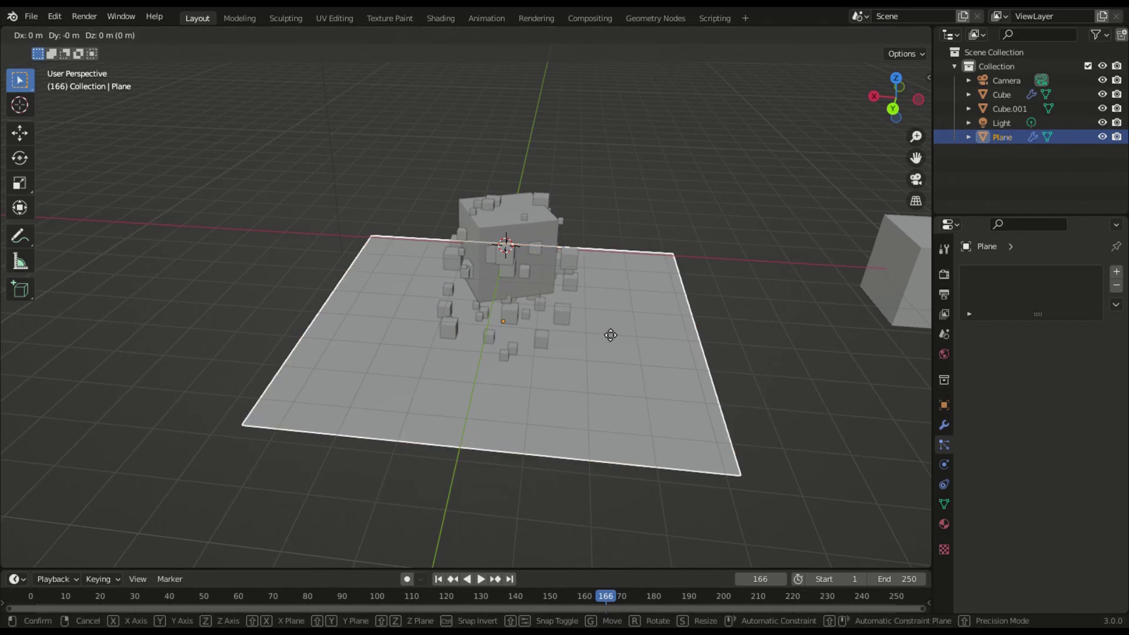
click(427, 306)
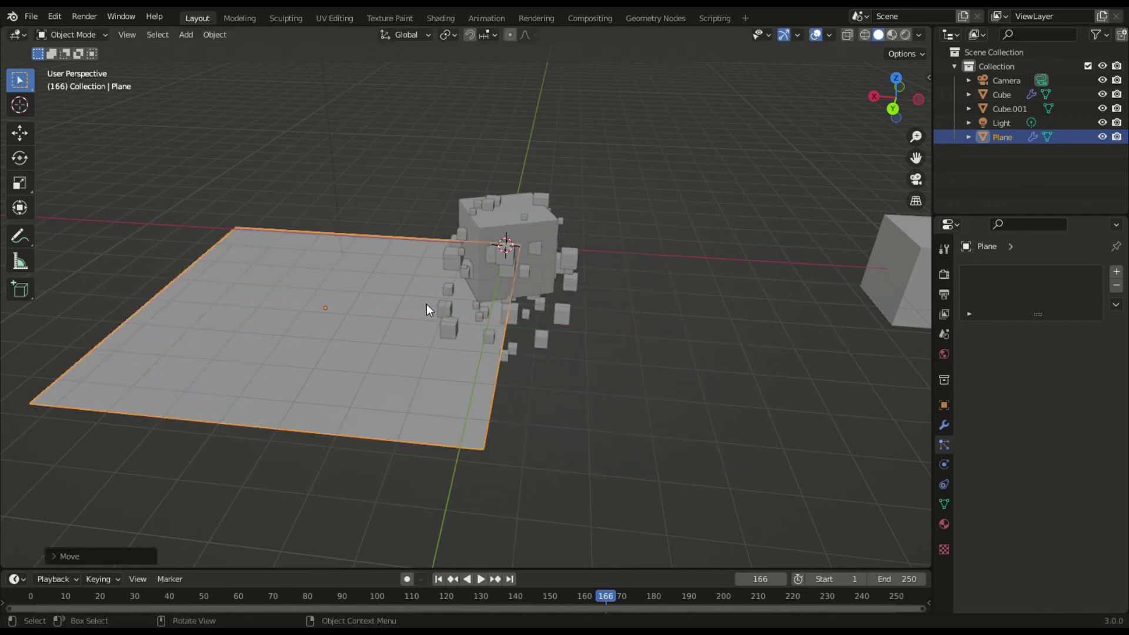
Duplicate the floor plane along negative X, leaving a narrow gap between the two planes beneath the emitter cube
key(shift+d)
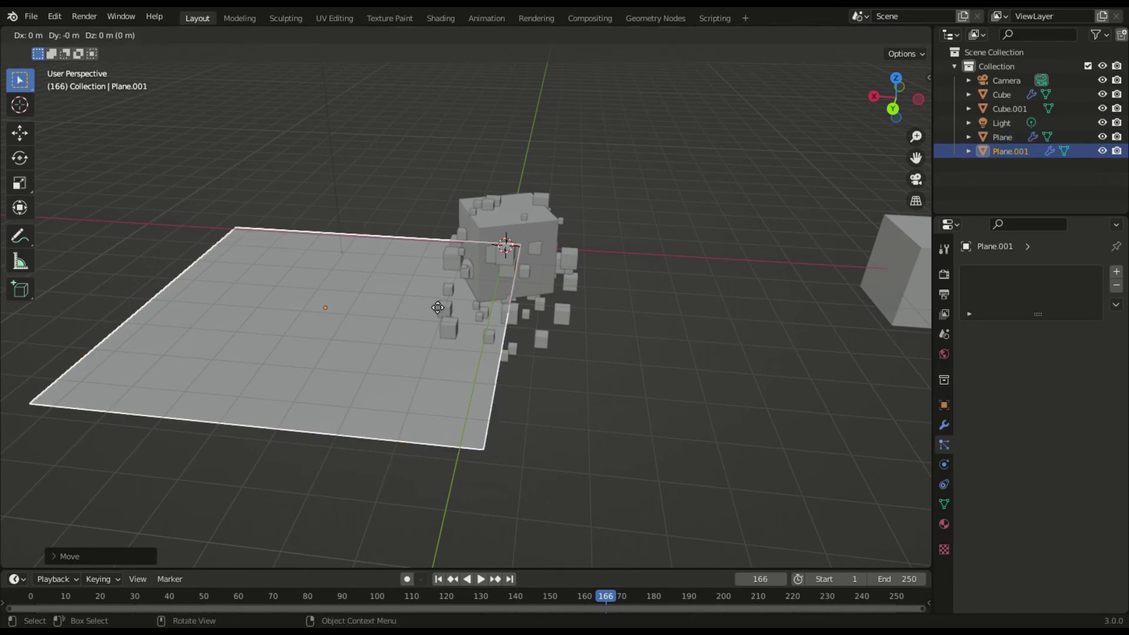
key(x)
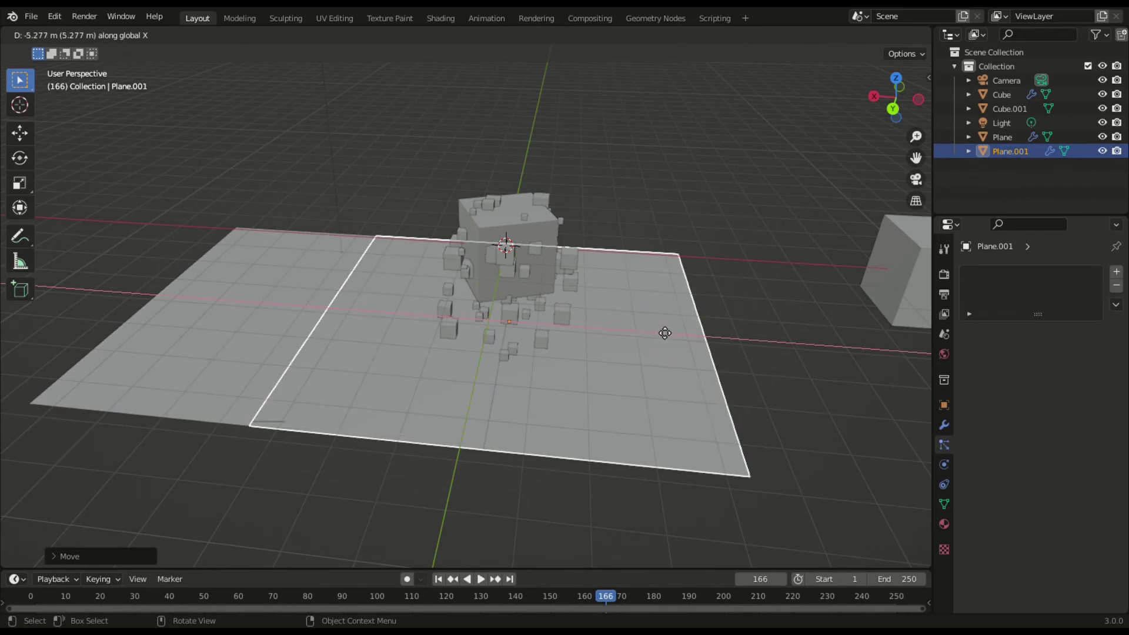
click(839, 359)
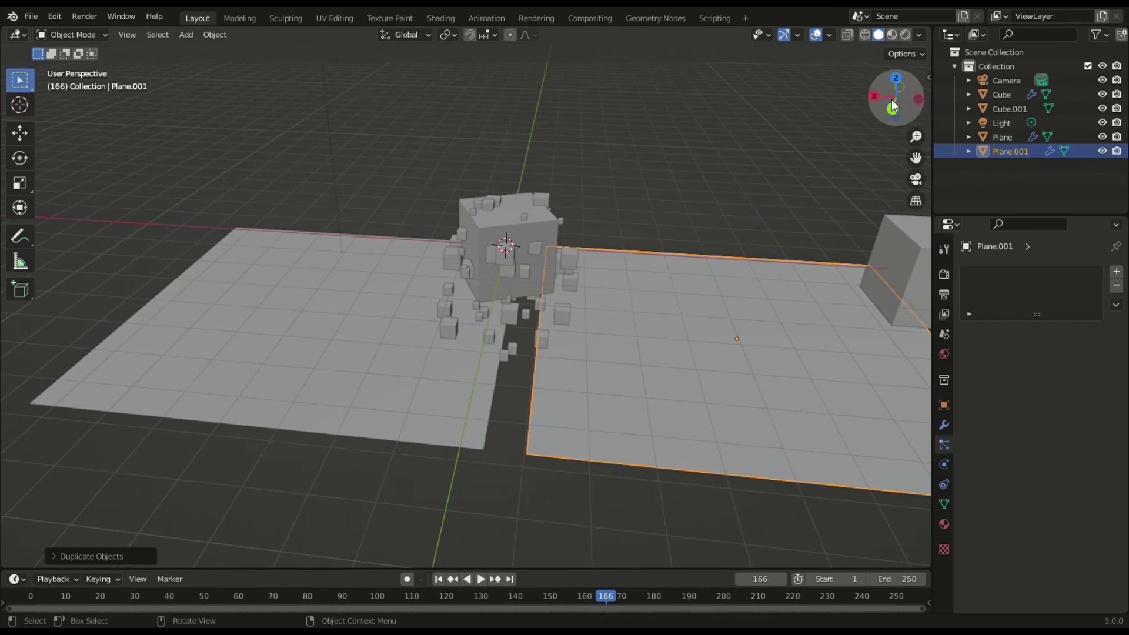
Turn on the Shortcut VUr key display for the 3D viewport and hide the sidebar again
key(n)
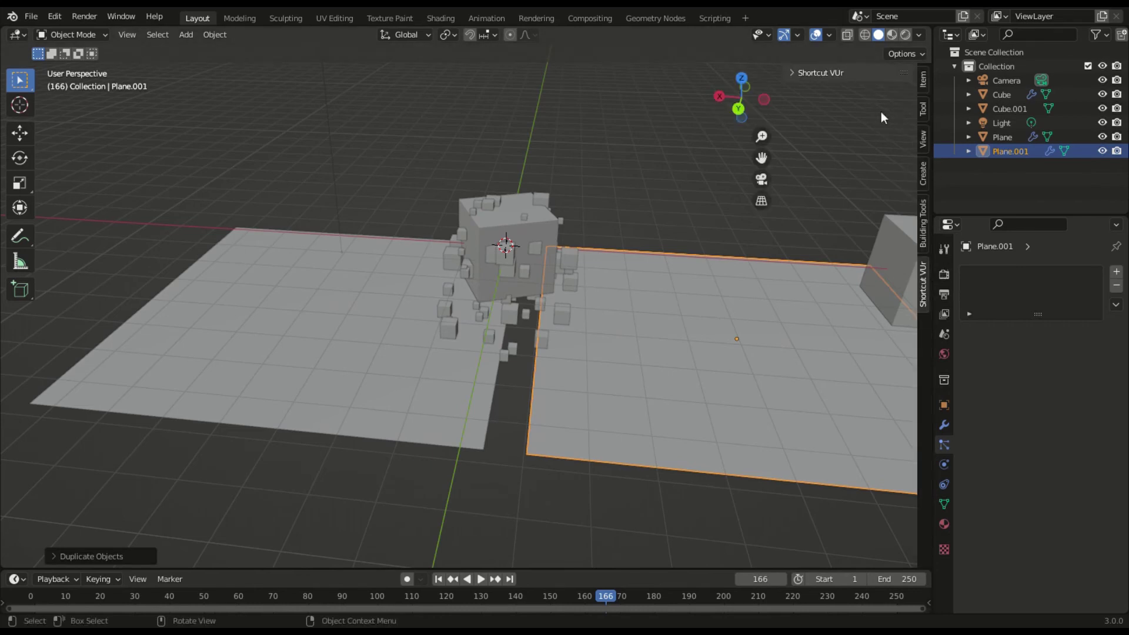
click(842, 75)
click(831, 74)
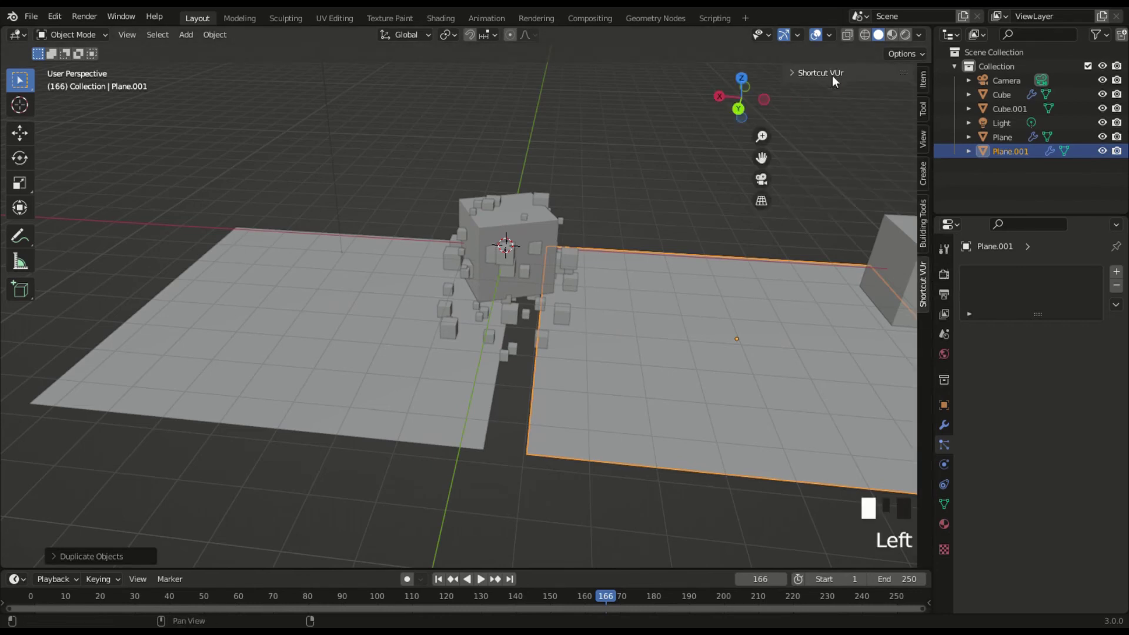
key(n)
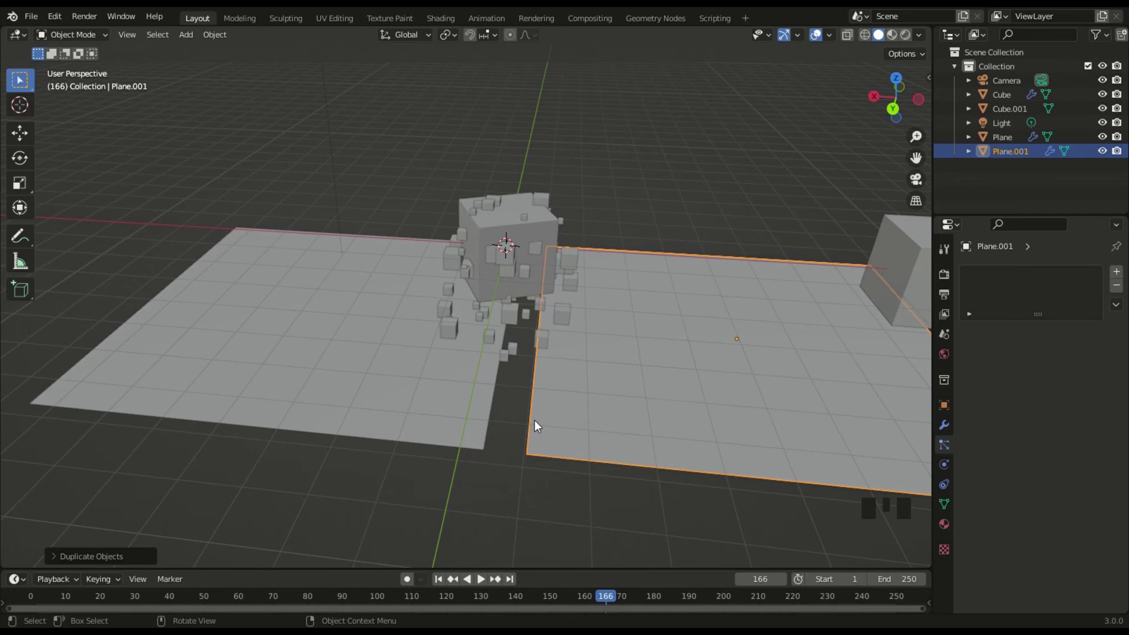
Duplicate the second floor plane about 6 m straight down along Z
key(shift+d)
key(z)
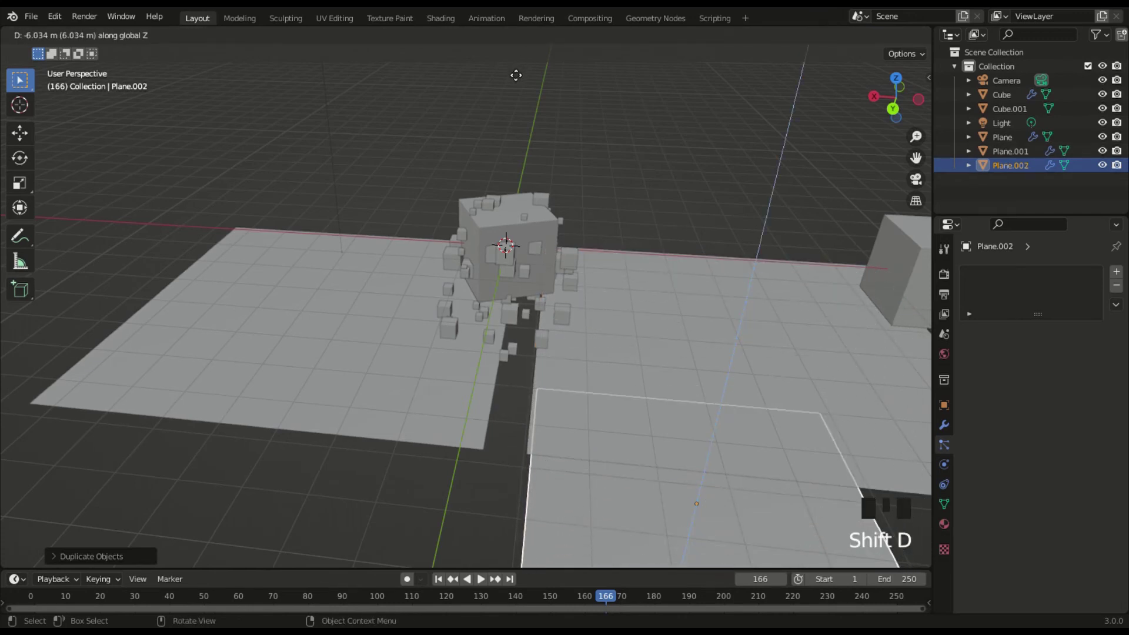
click(515, 75)
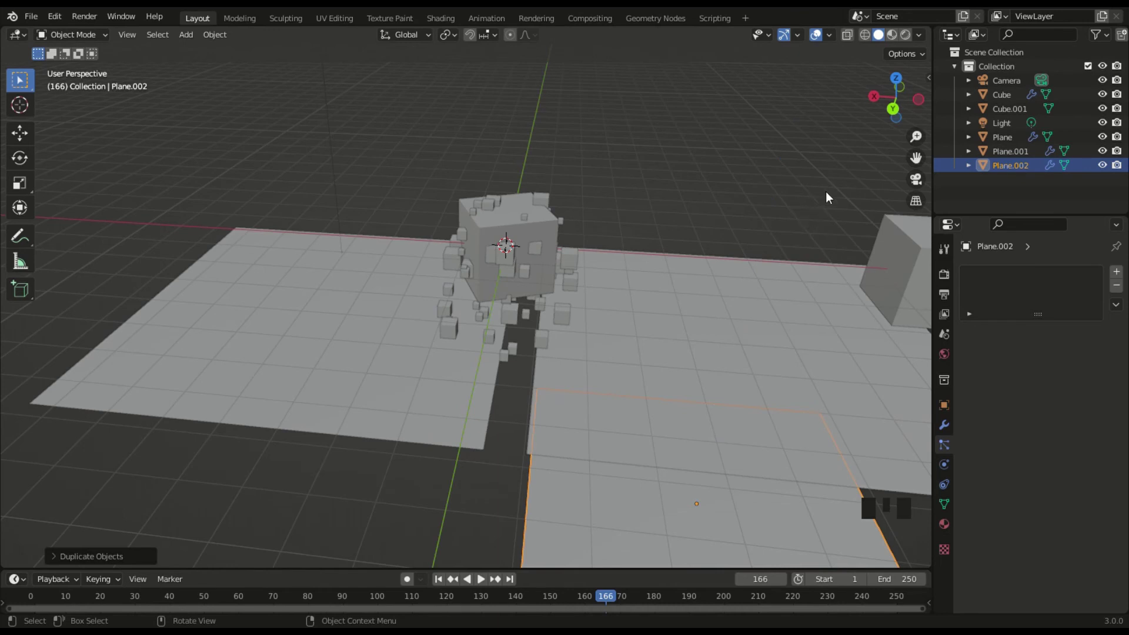
Move the lower plane about 7 m along X so it sits beneath the gap between the two upper planes
scroll(642, 268, down, 4)
key(g)
key(y)
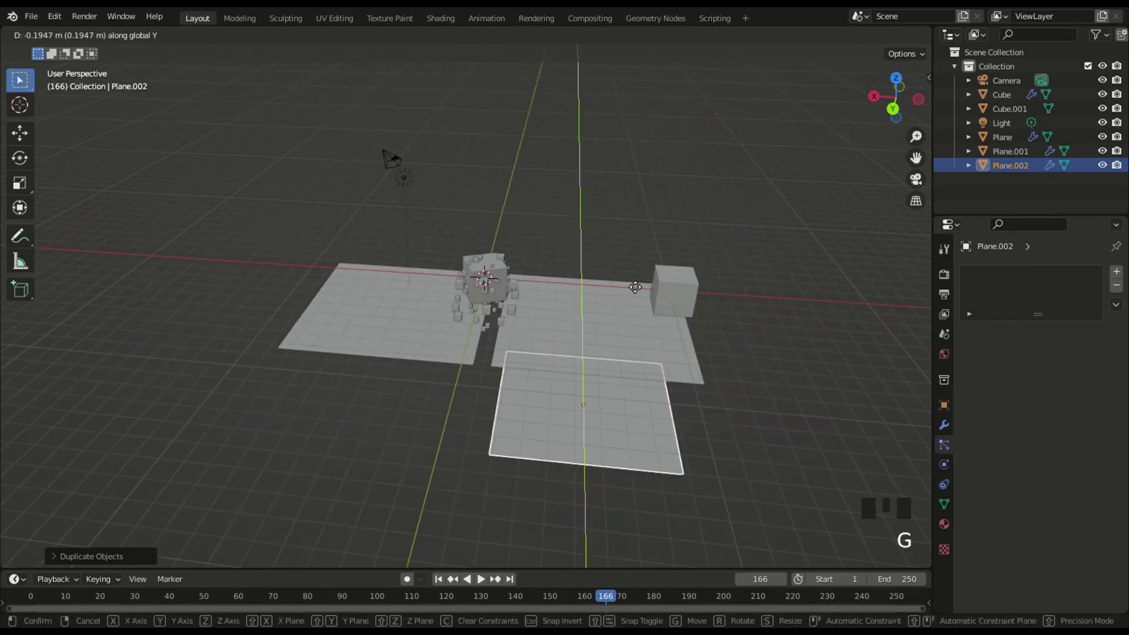
key(x)
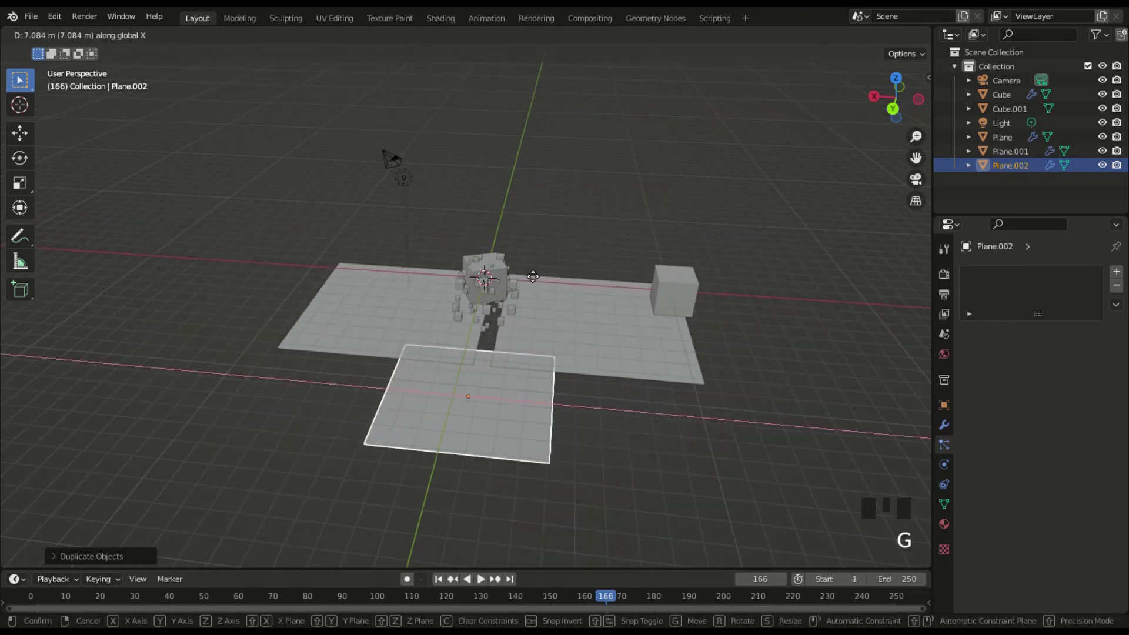
click(584, 252)
Play the simulation to examine how the particles interact with the two upper planes and the lower plane
middle_drag(617, 187, 597, 154)
key(space)
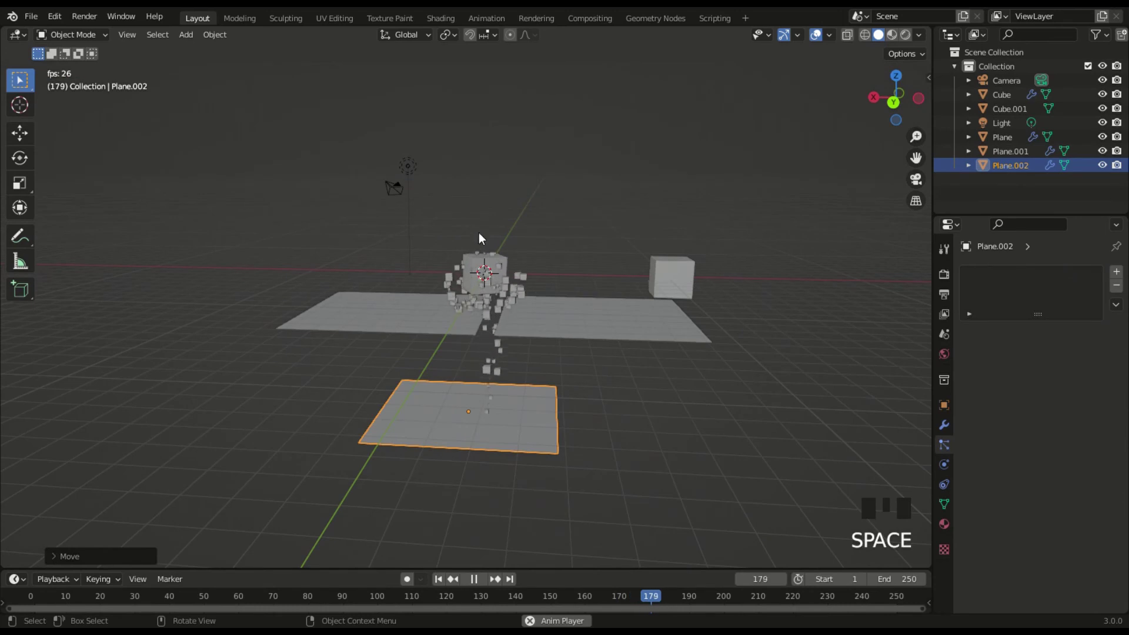
key(space)
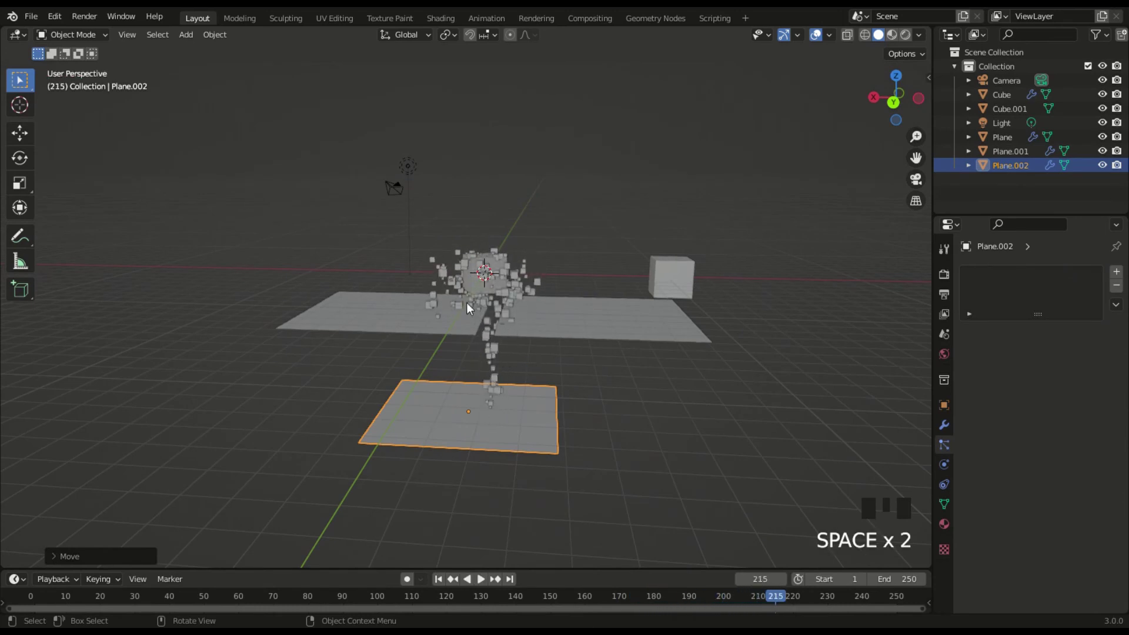
click(445, 320)
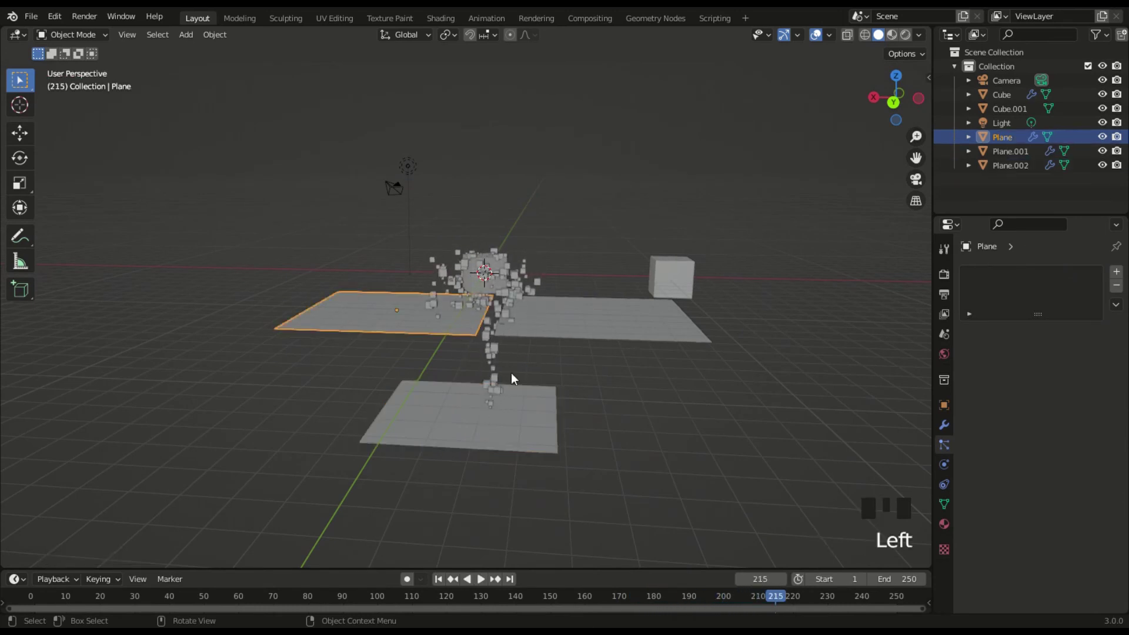
scroll(483, 320, up, 3)
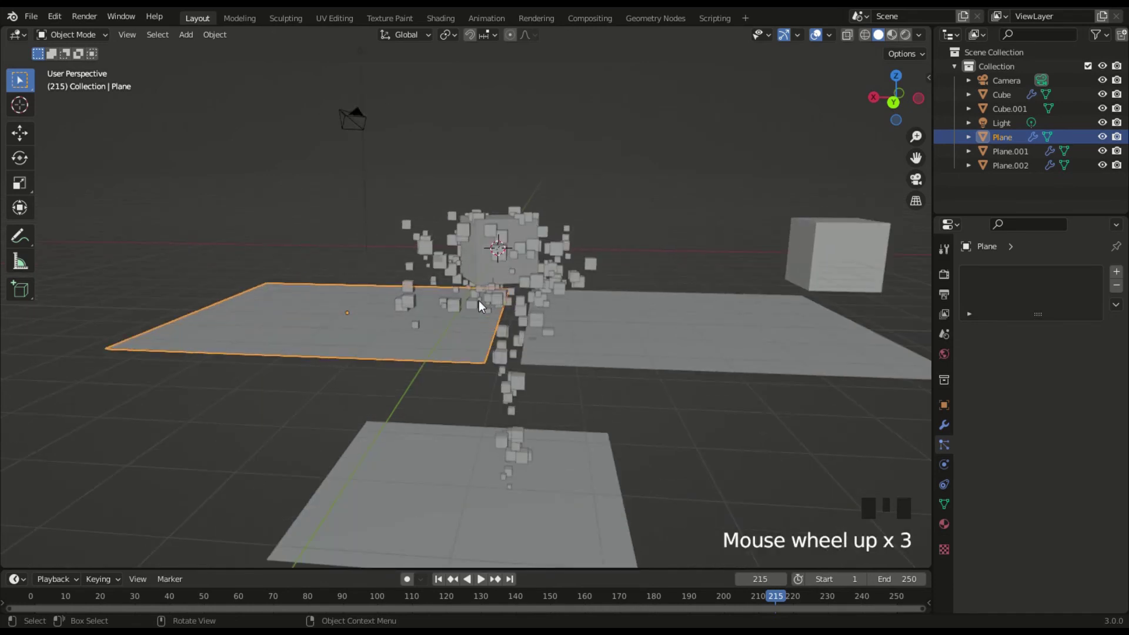
scroll(479, 301, down, 2)
key(space)
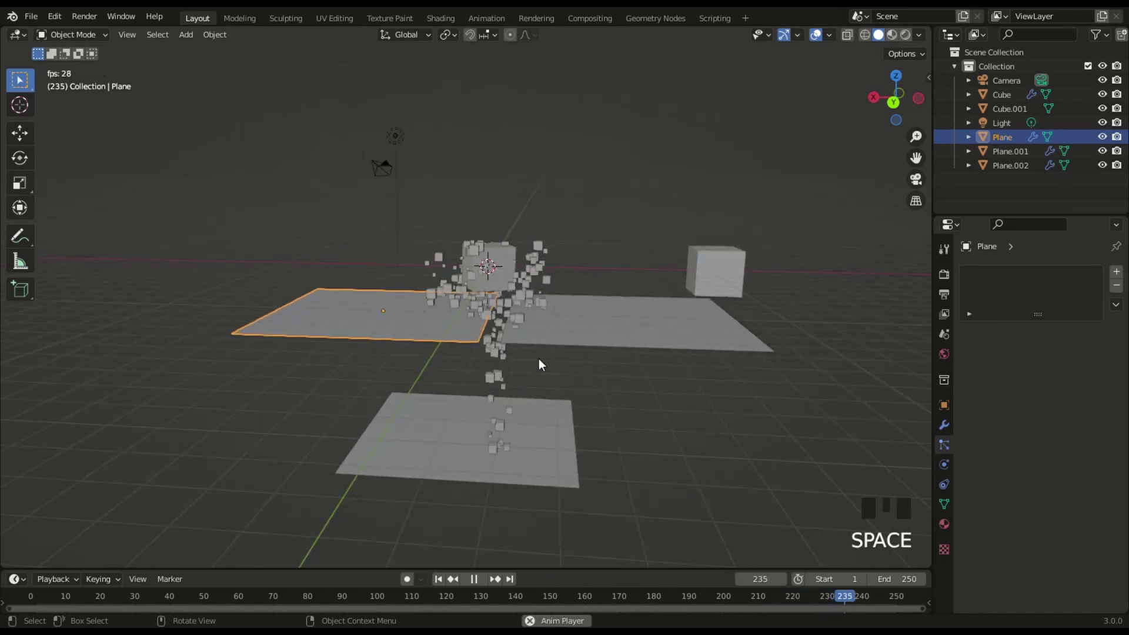
key(space)
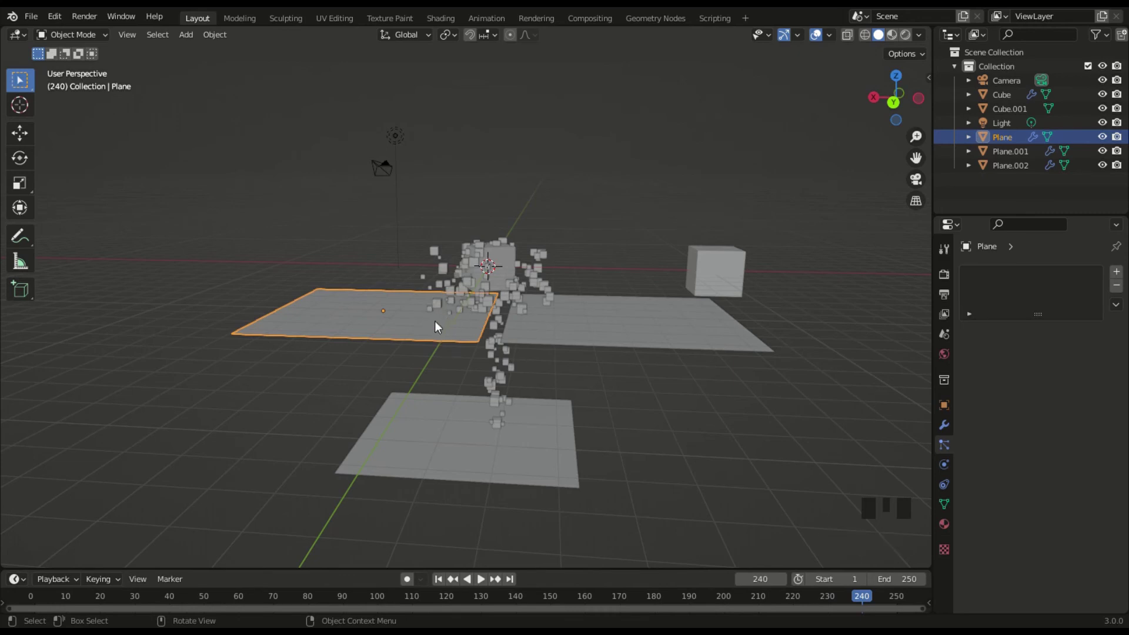
click(415, 400)
click(400, 319)
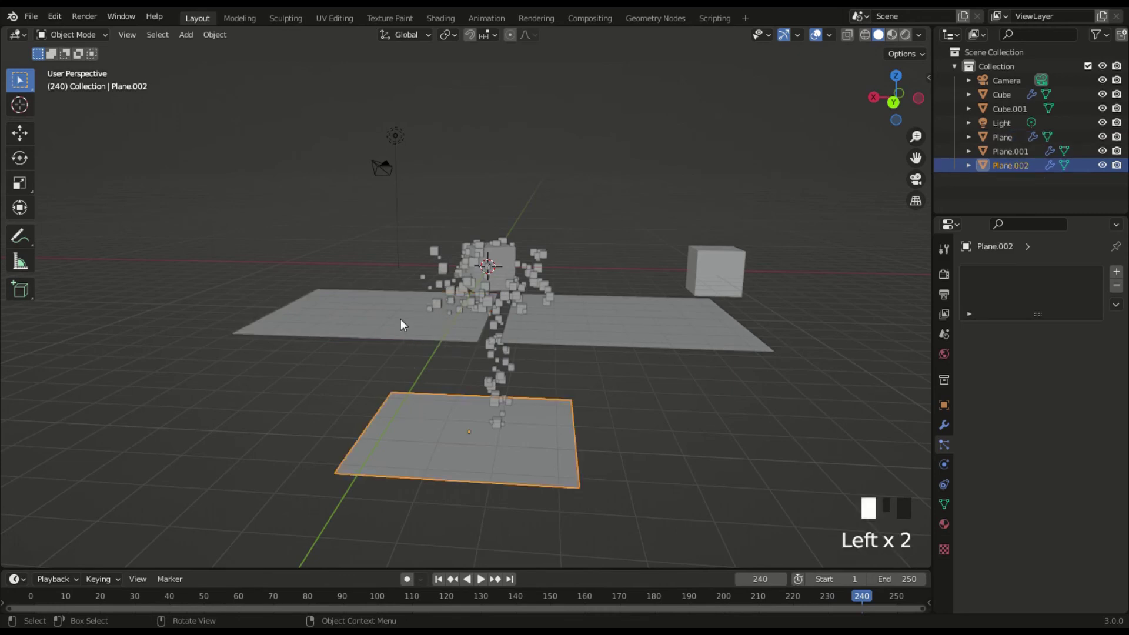
click(460, 433)
click(674, 334)
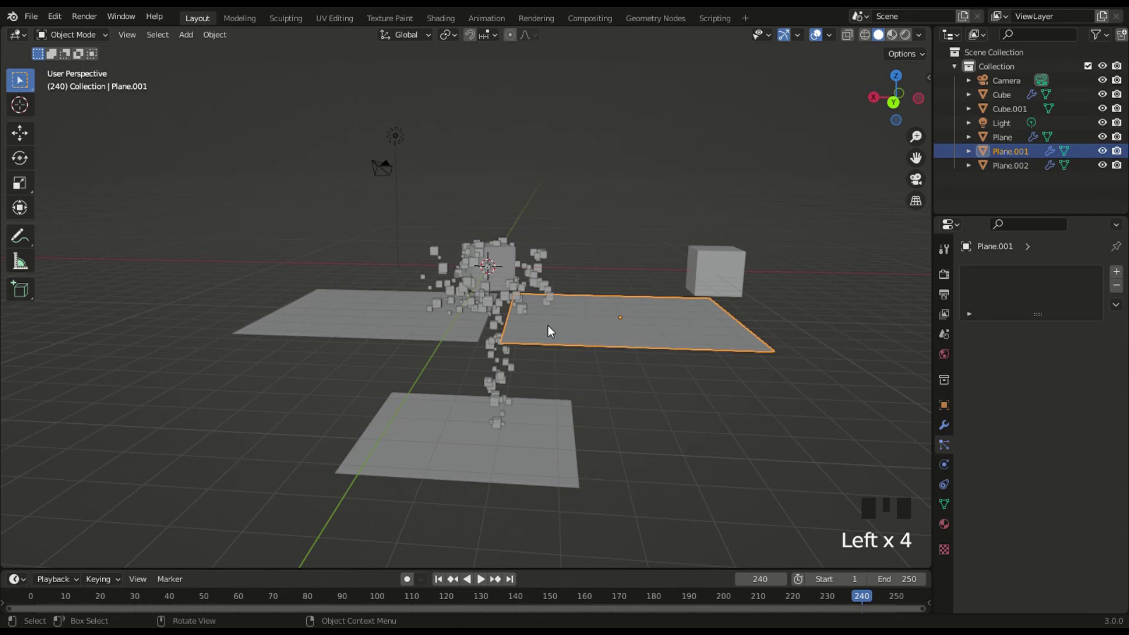
click(426, 310)
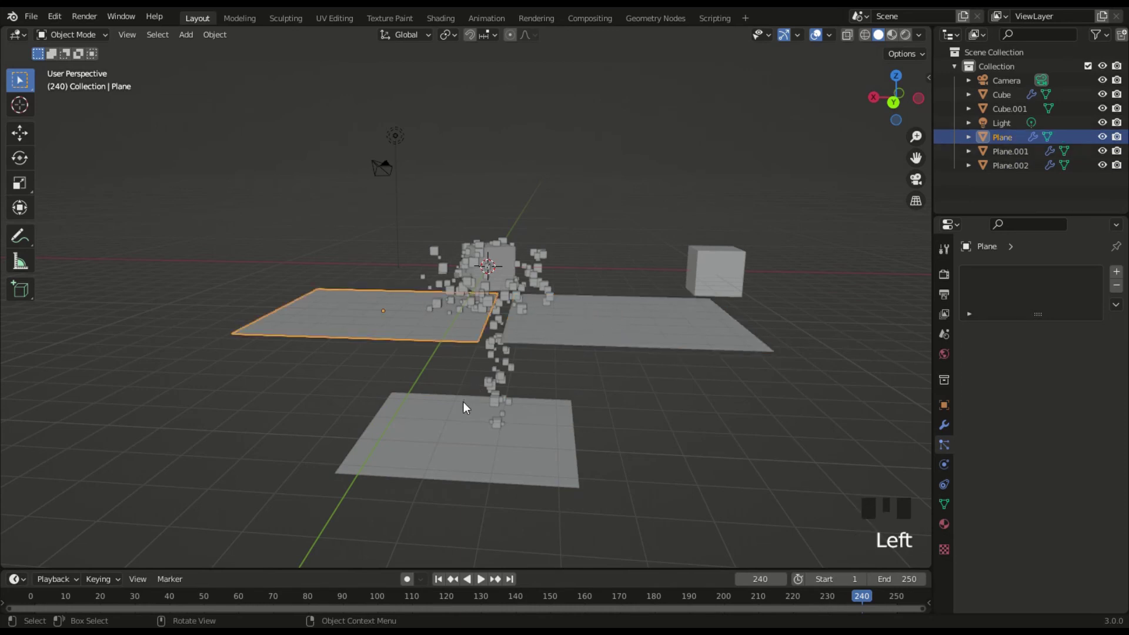
shift+click(461, 419)
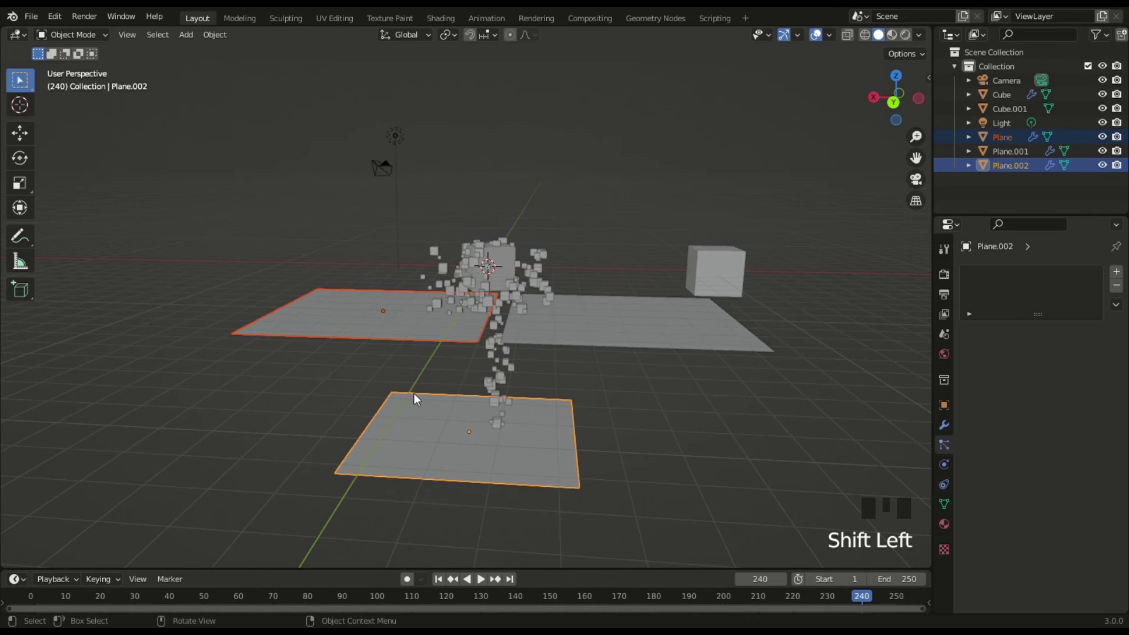
click(492, 443)
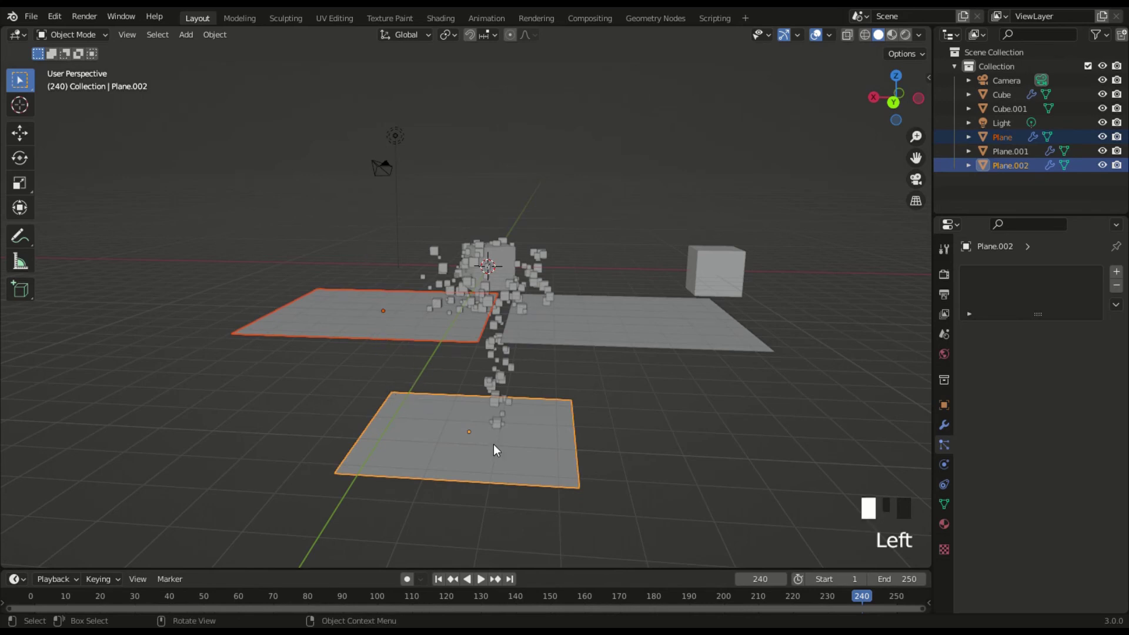
Move the original floor plane and the lower plane together into a new collection, keeping the suggested name
click(385, 315)
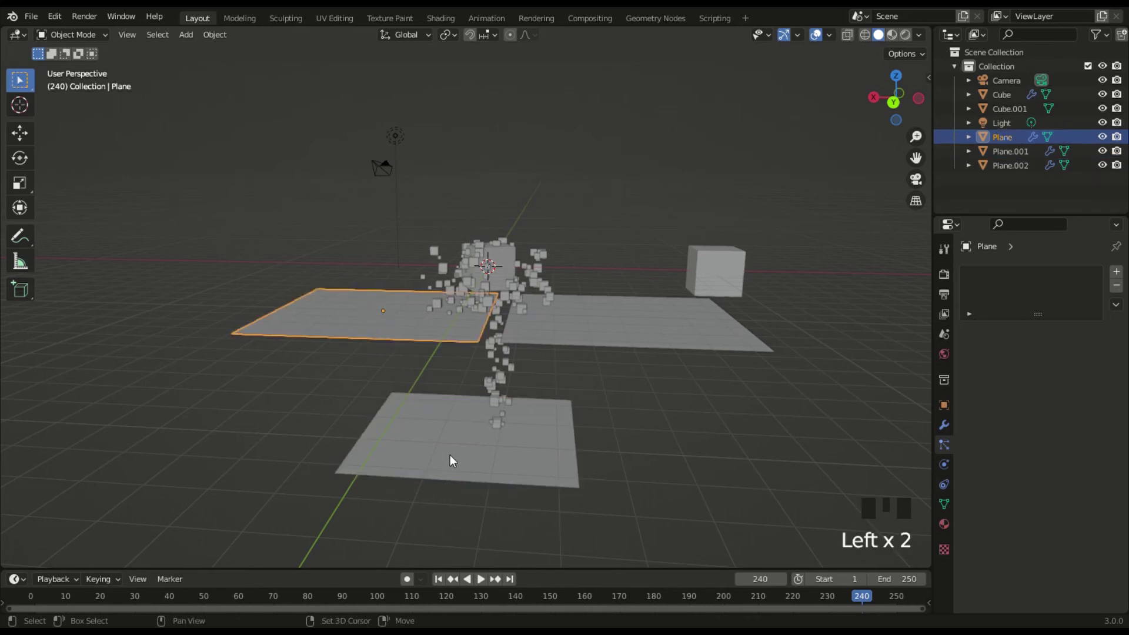
shift+click(455, 428)
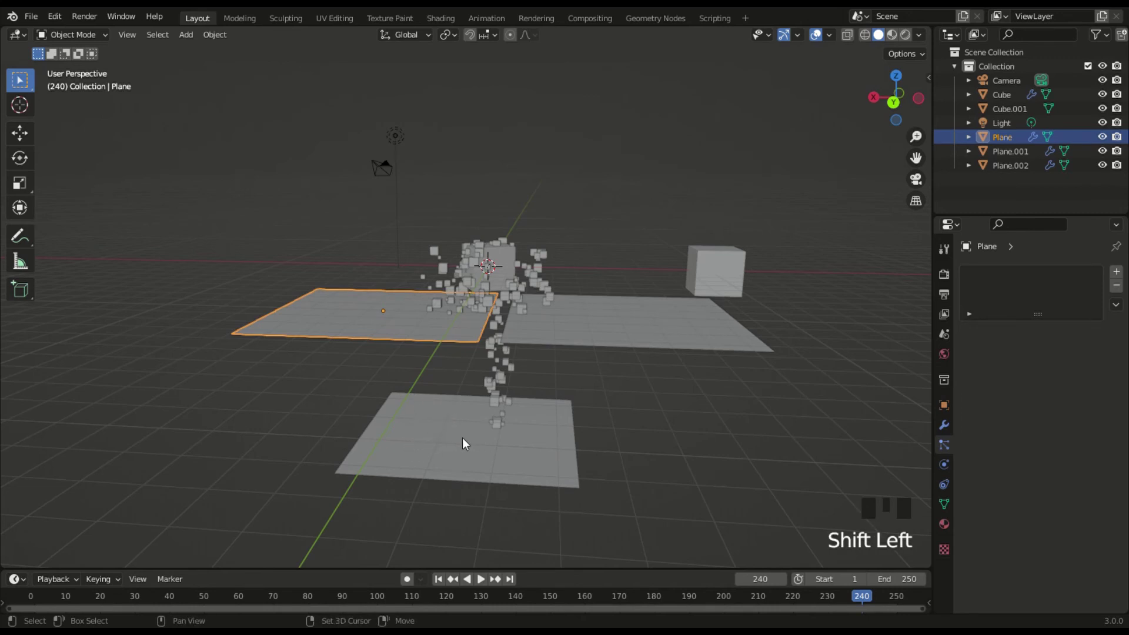
shift+click(462, 438)
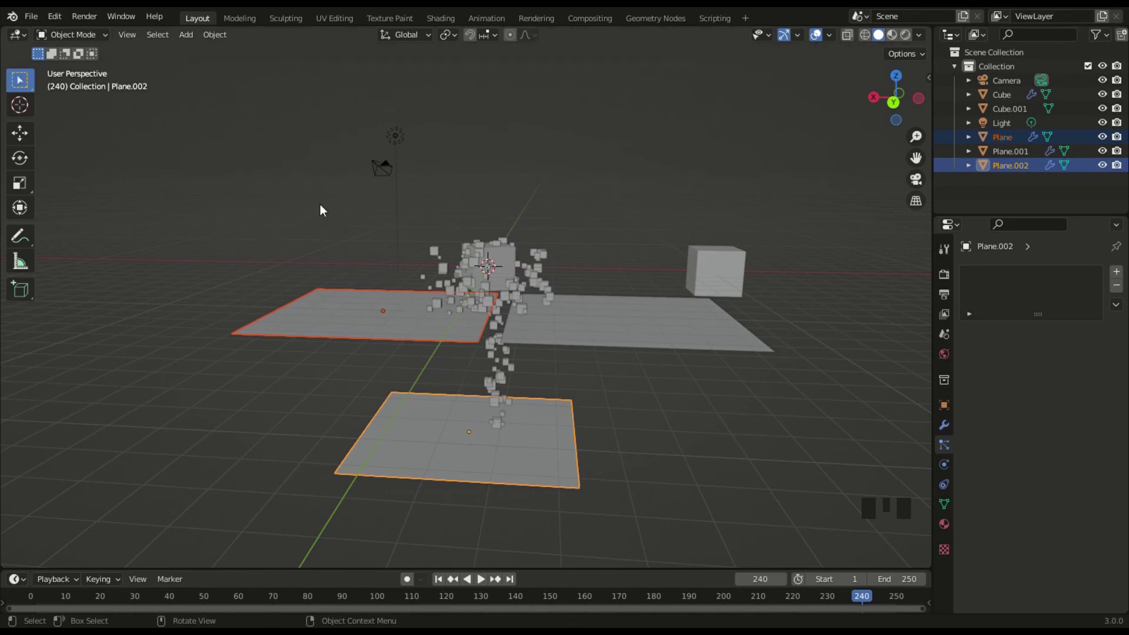
right_click(302, 151)
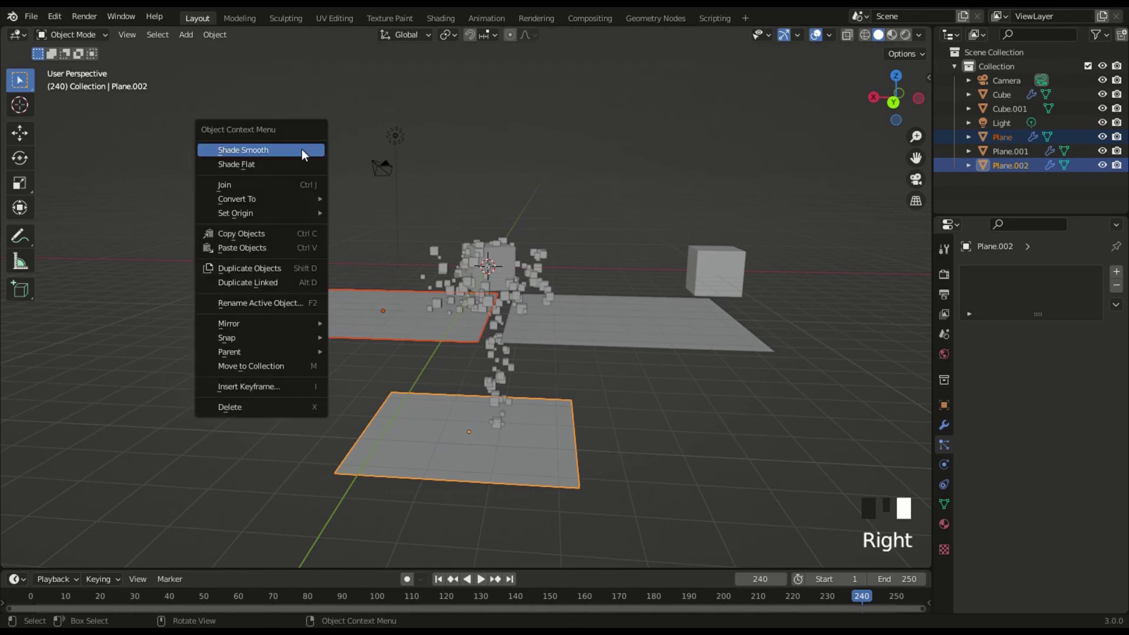
click(270, 364)
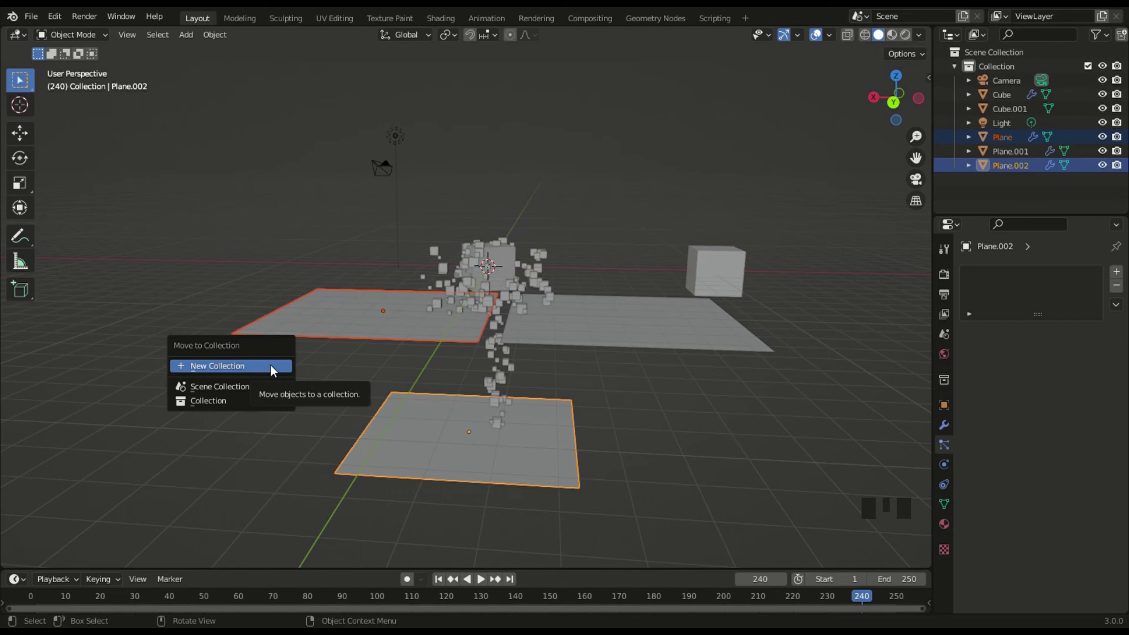
click(270, 365)
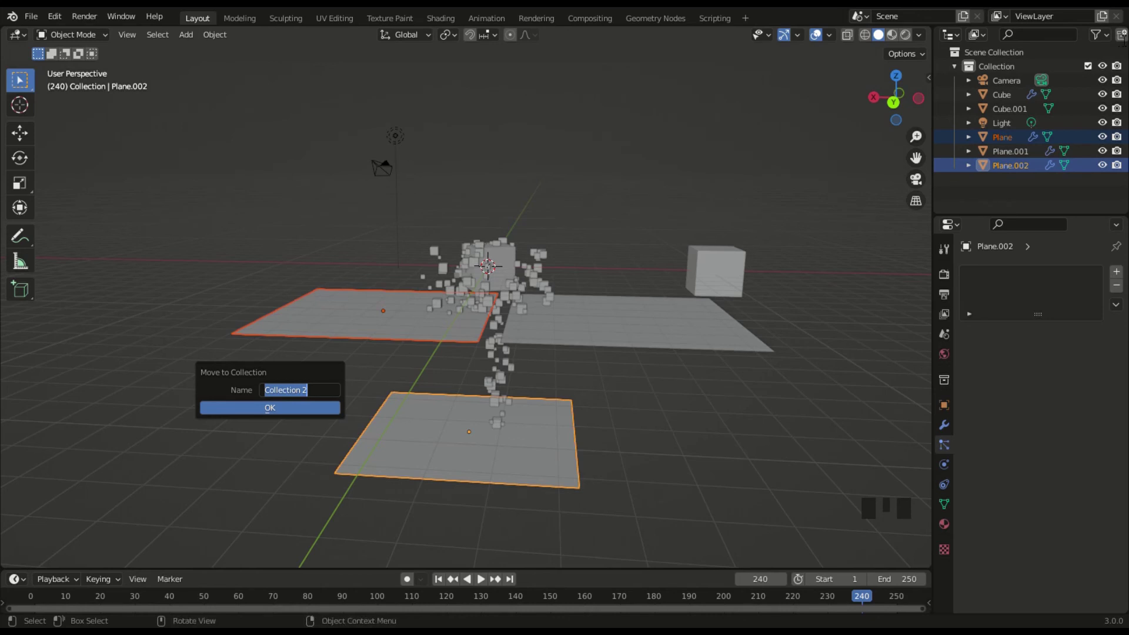
click(283, 411)
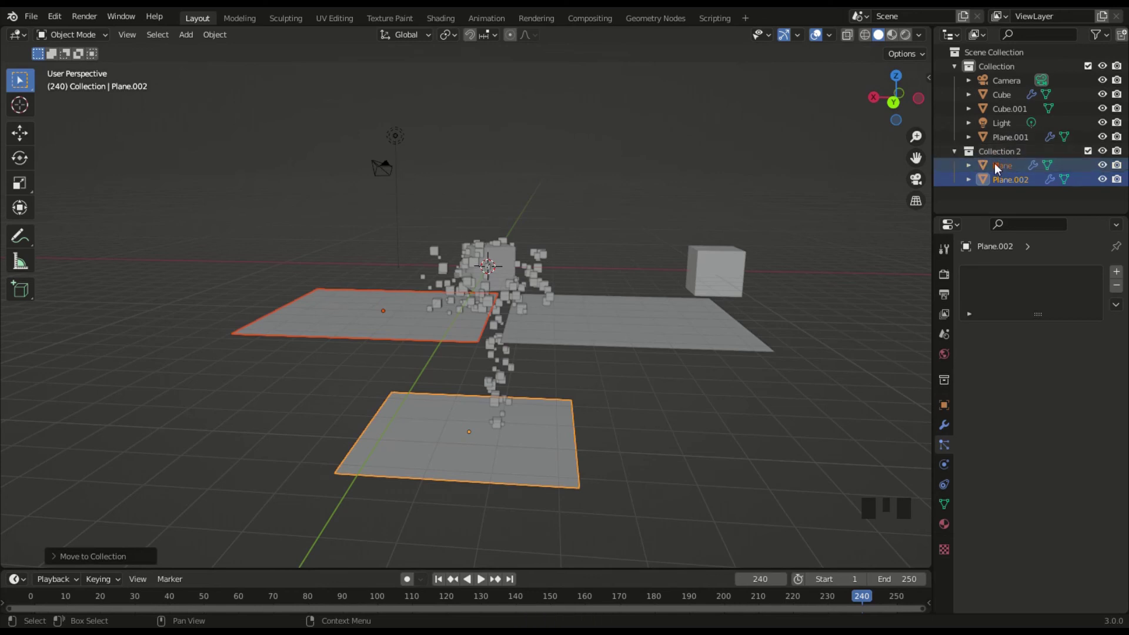
Set the Collision Collection of the emitter cube's particles to Collection 2 under Deflection
click(493, 270)
scroll(1070, 467, down, 6)
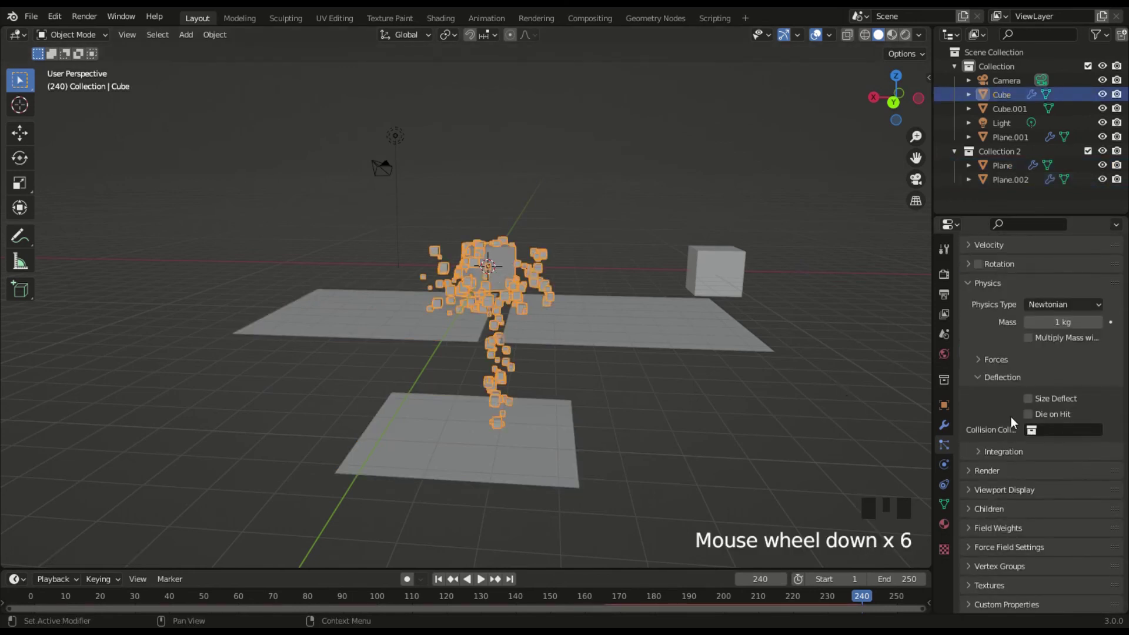
click(1049, 430)
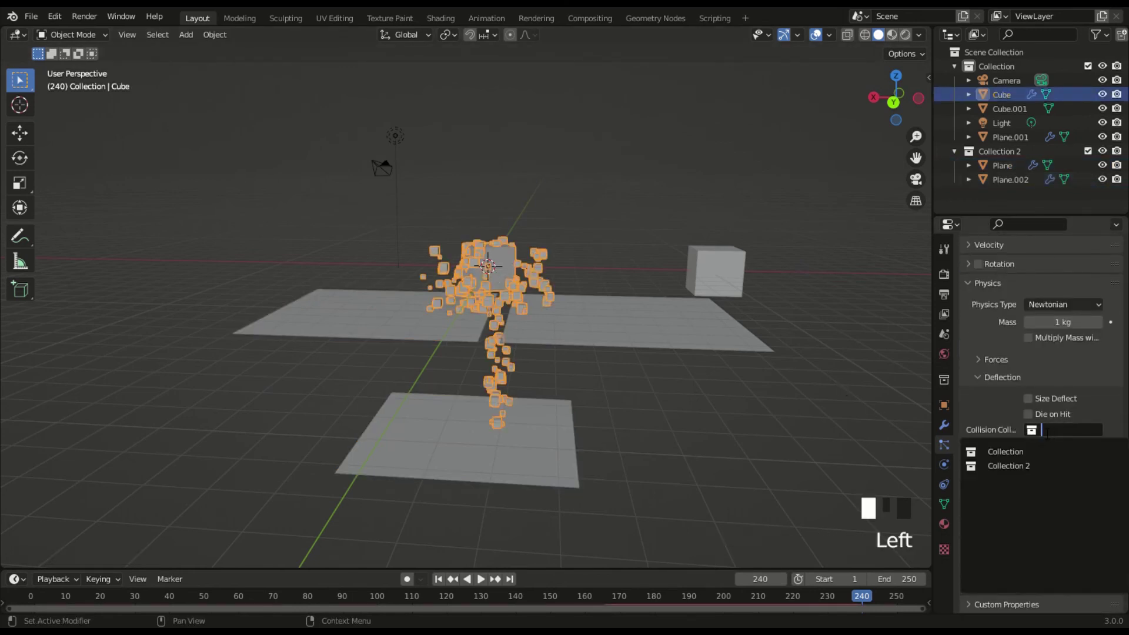
click(1013, 465)
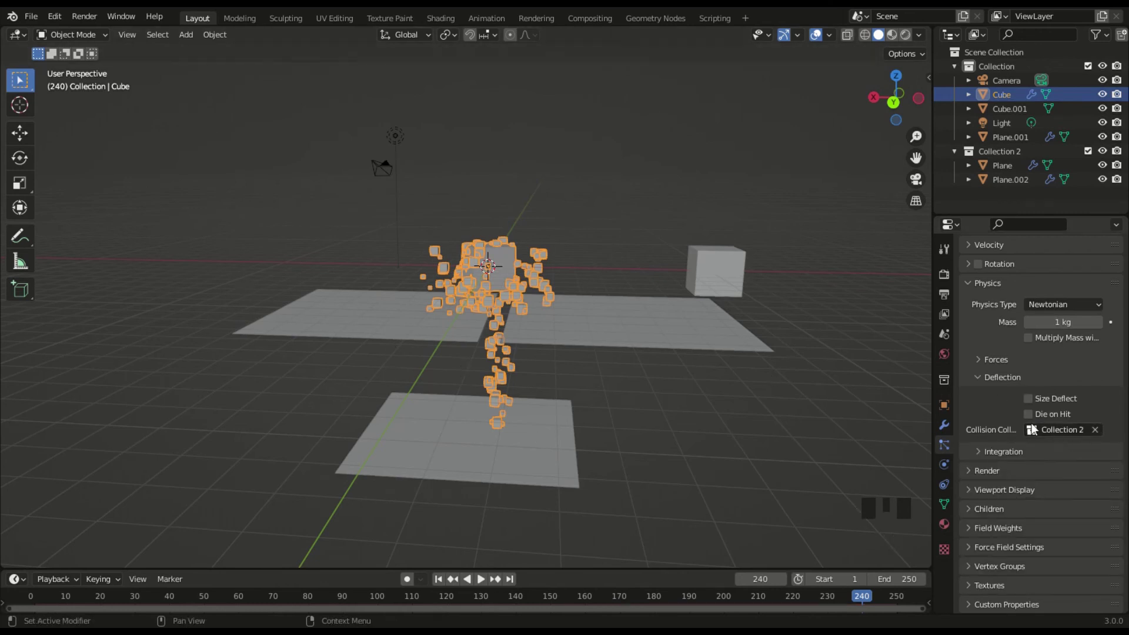
Play the simulation in two bursts to examine which planes deflect the particles with the collision collection assigned
key(space)
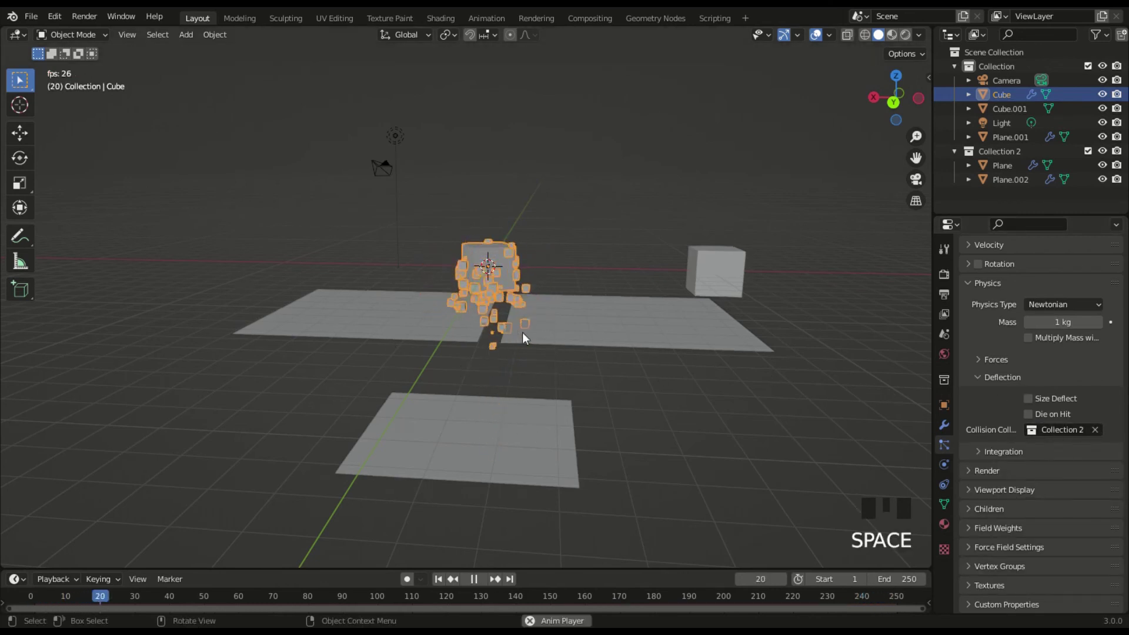
key(space)
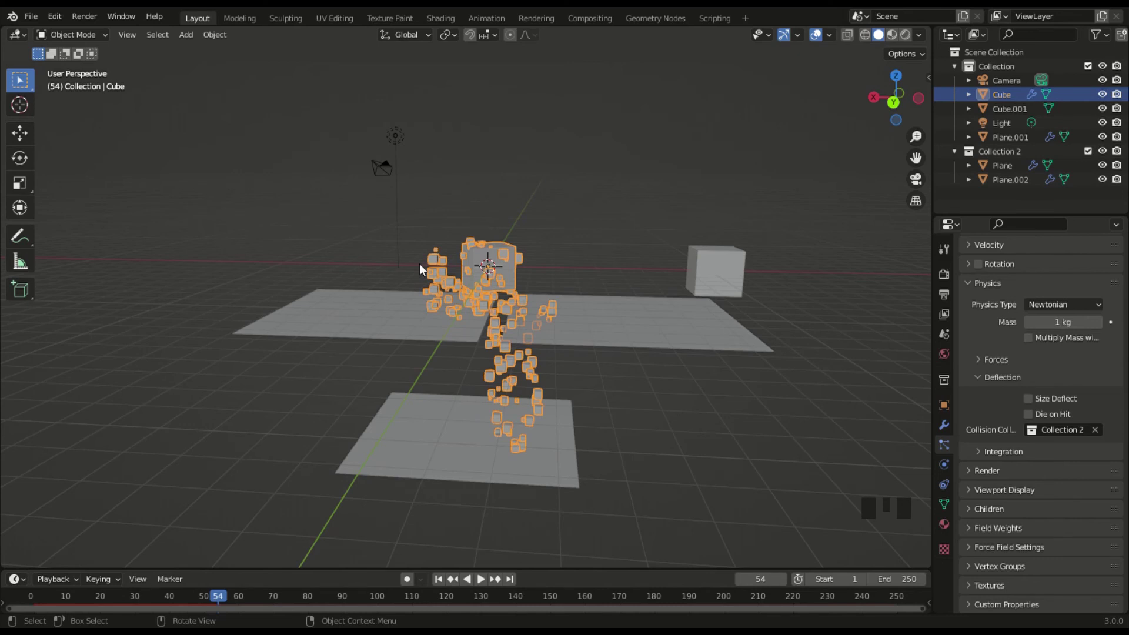
key(space)
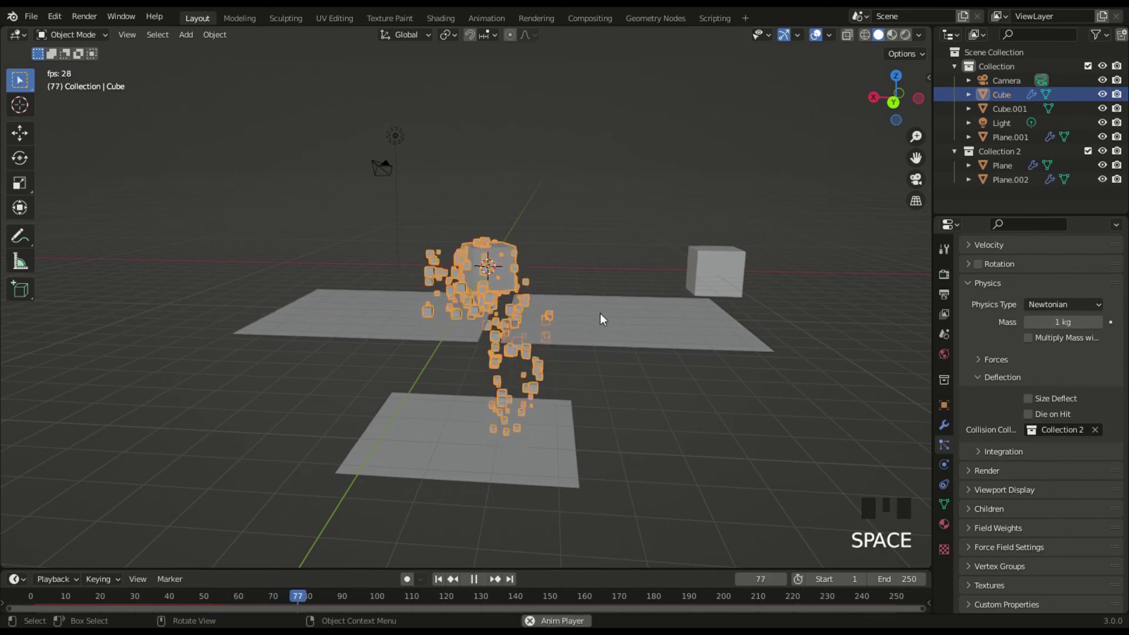
key(space)
Check the Collision physics of the upper plane outside Collection 2, and play the simulation to see how particles pass it
click(566, 330)
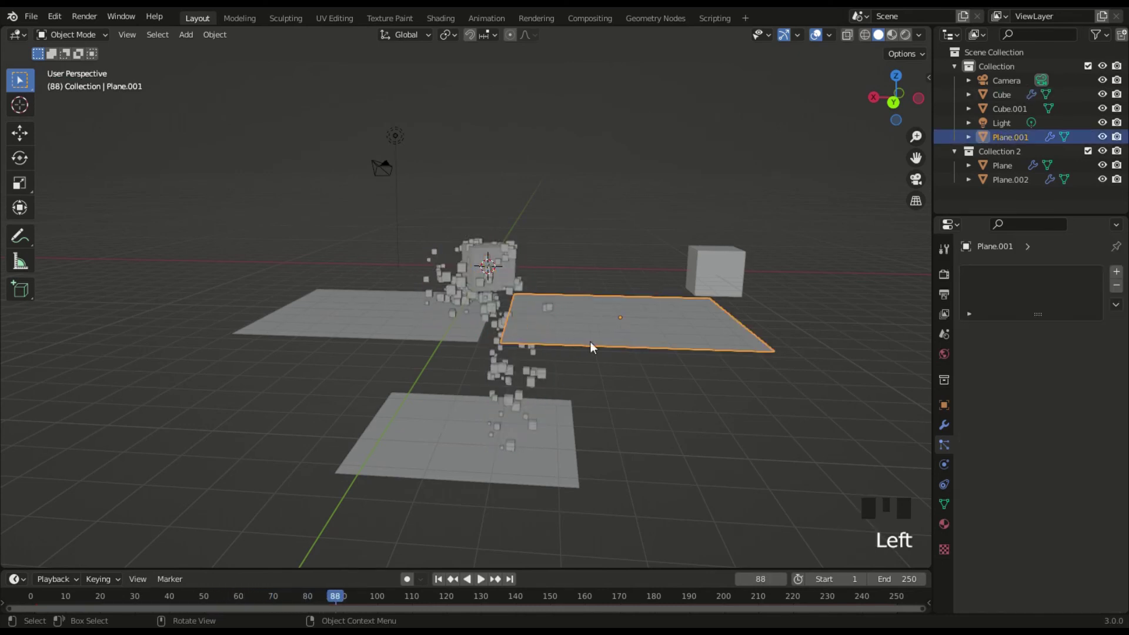
click(943, 467)
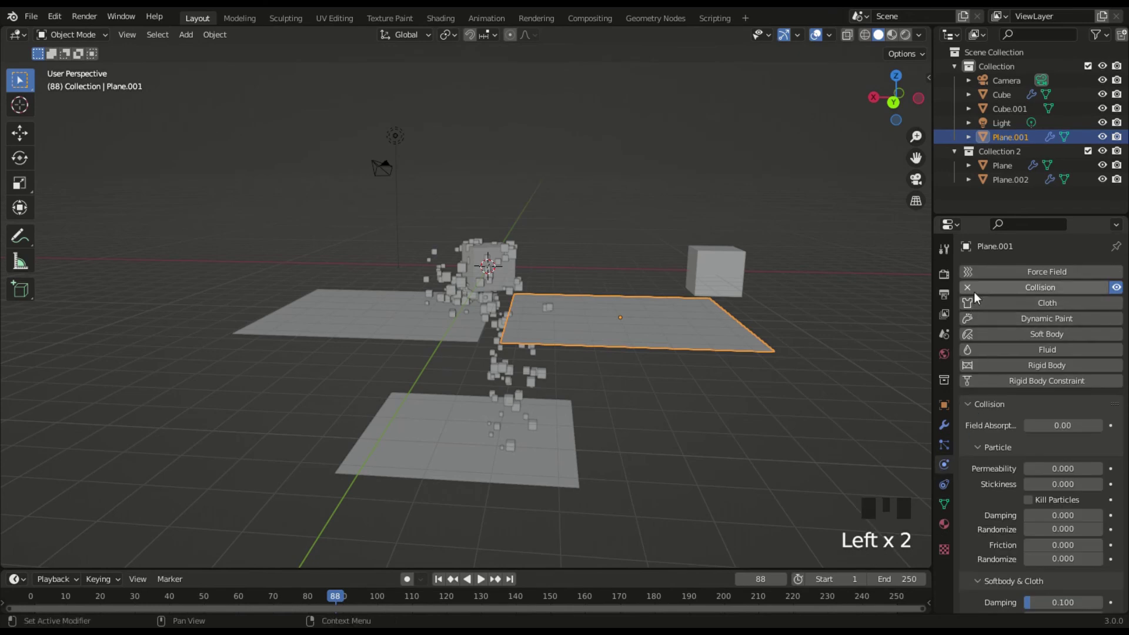
key(space)
key(space)
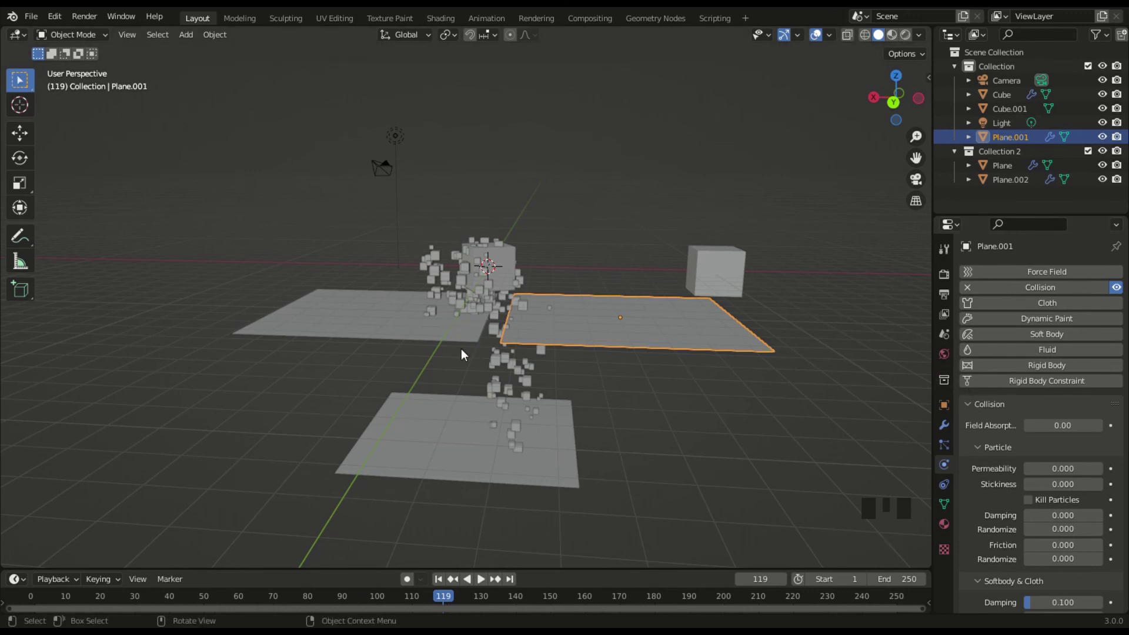
Delete both upper planes, keeping only the lower plane beneath the emitter
click(479, 438)
click(430, 318)
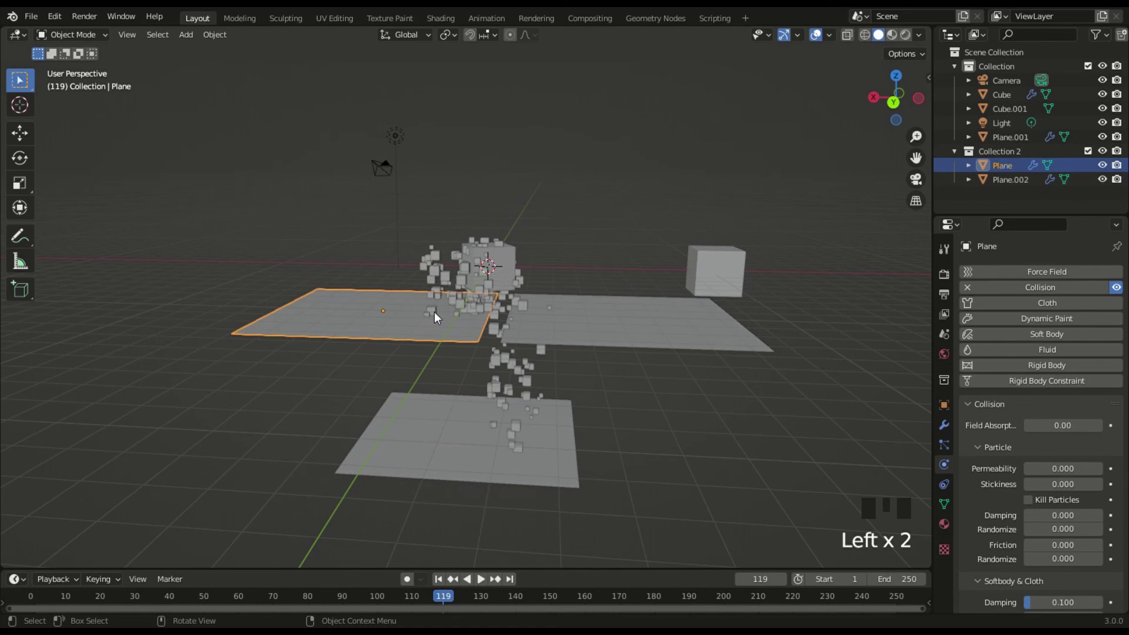
key(Delete)
click(573, 303)
key(Delete)
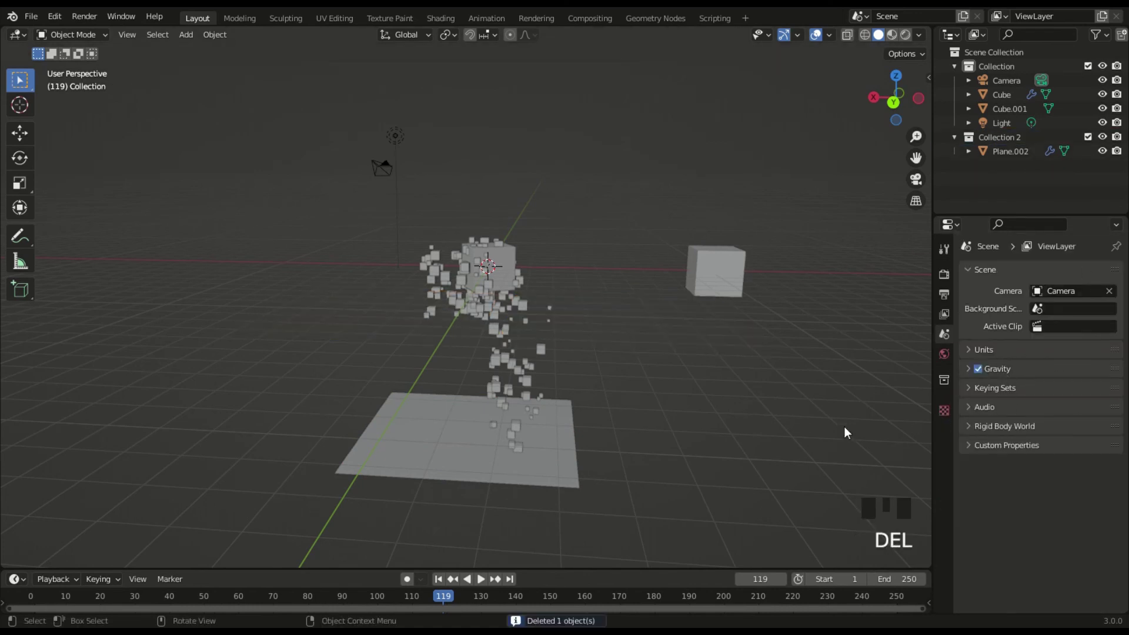
Select the emitter cube and play the simulation to examine how the particles fall onto the remaining plane
click(471, 269)
key(space)
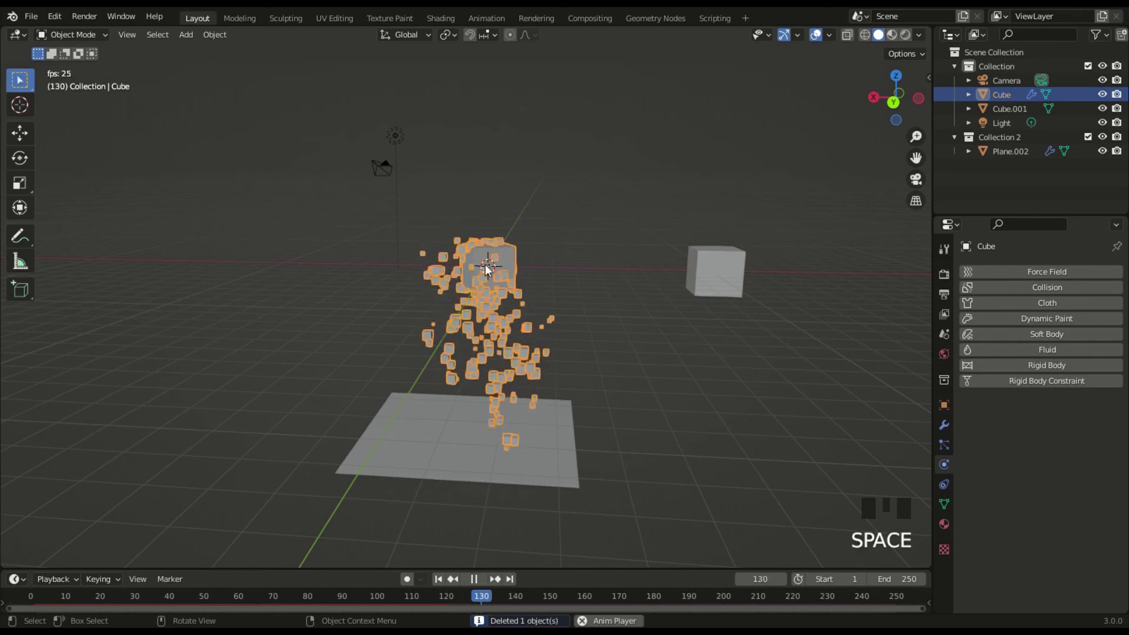
key(space)
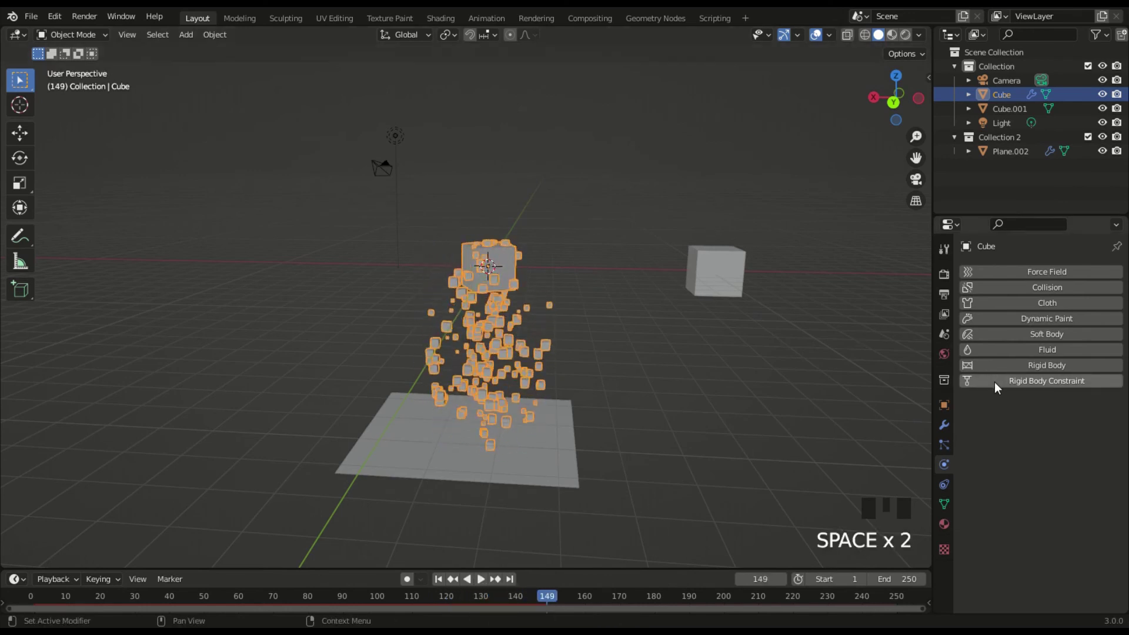
Clear the Collision Collection of the emitter cube's particles and collapse the Deflection settings
scroll(973, 412, down, 1)
click(944, 443)
scroll(991, 421, down, 9)
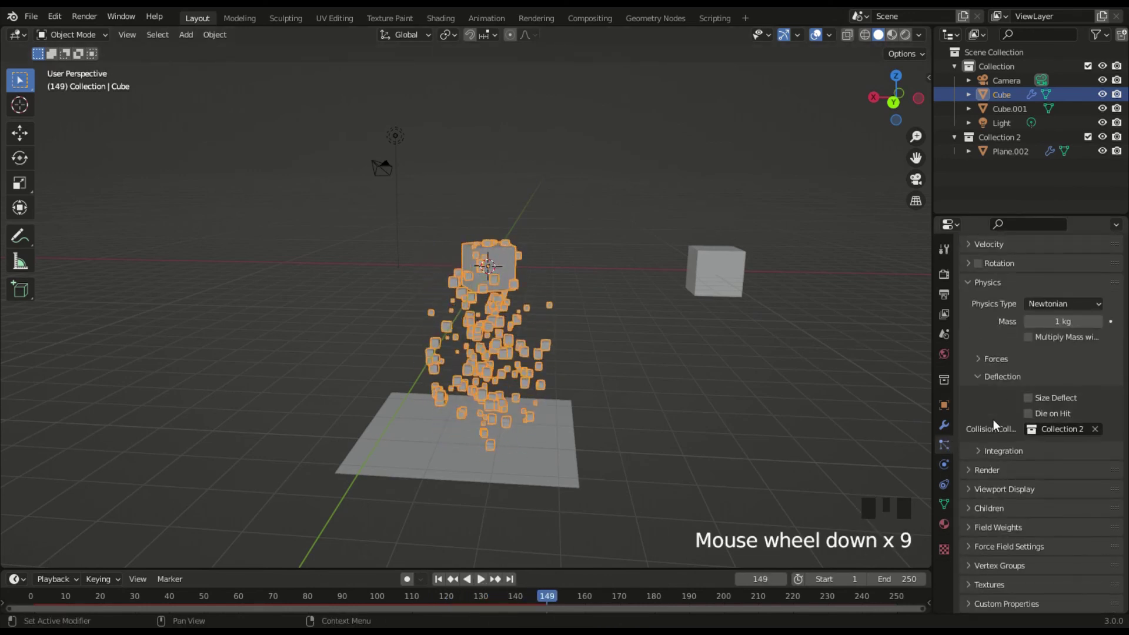
click(1095, 429)
click(990, 379)
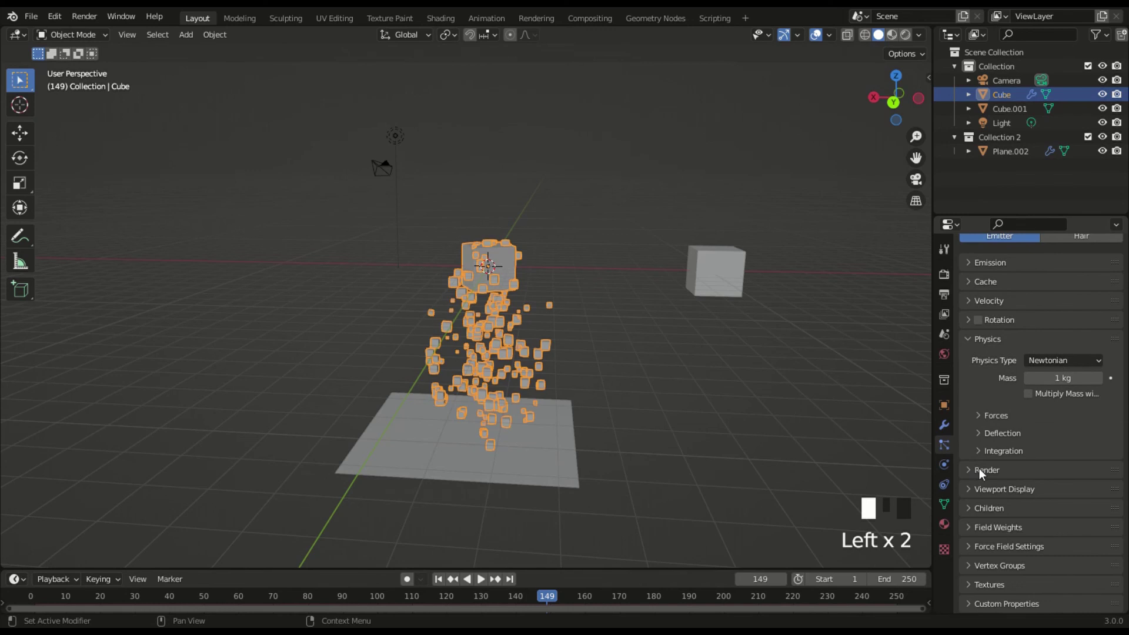
Expand the Integration settings of the emitter's particle physics and examine the available integration methods
click(990, 451)
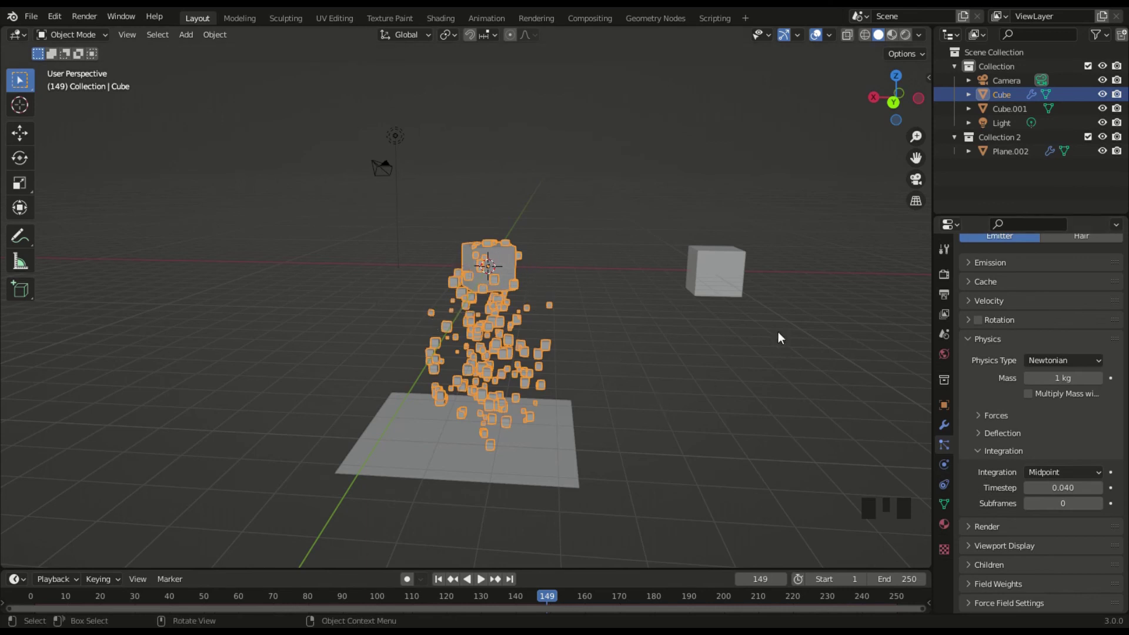
click(1057, 472)
scroll(500, 327, up, 1)
scroll(506, 320, down, 1)
scroll(480, 288, up, 2)
scroll(490, 287, down, 1)
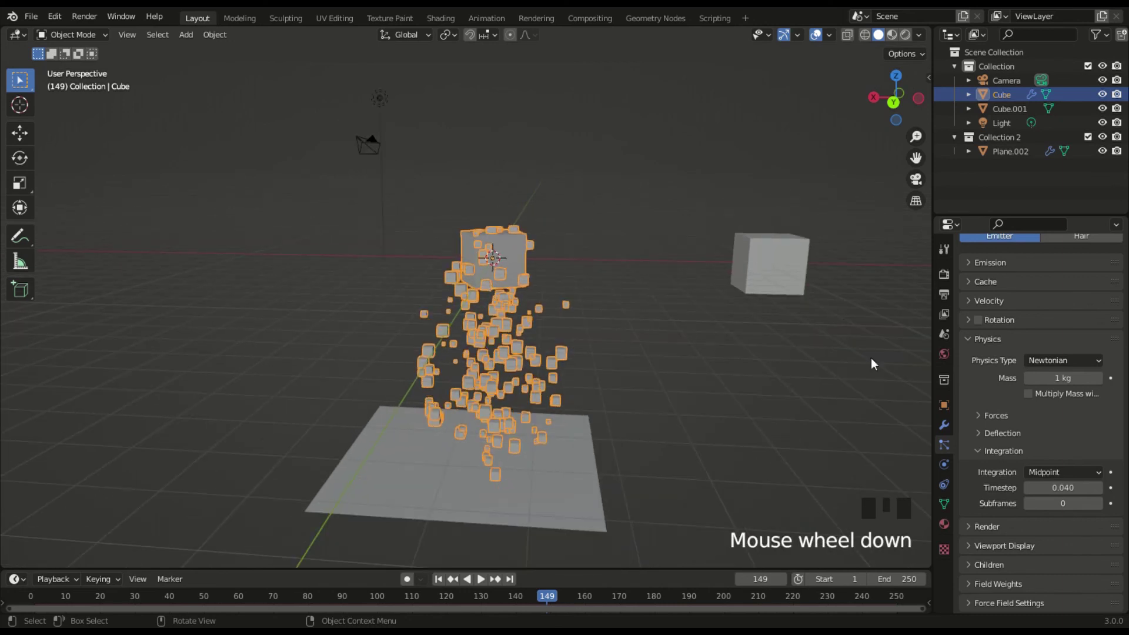
Set the particle integration method to Euler and play the simulation from the first frame
click(1053, 471)
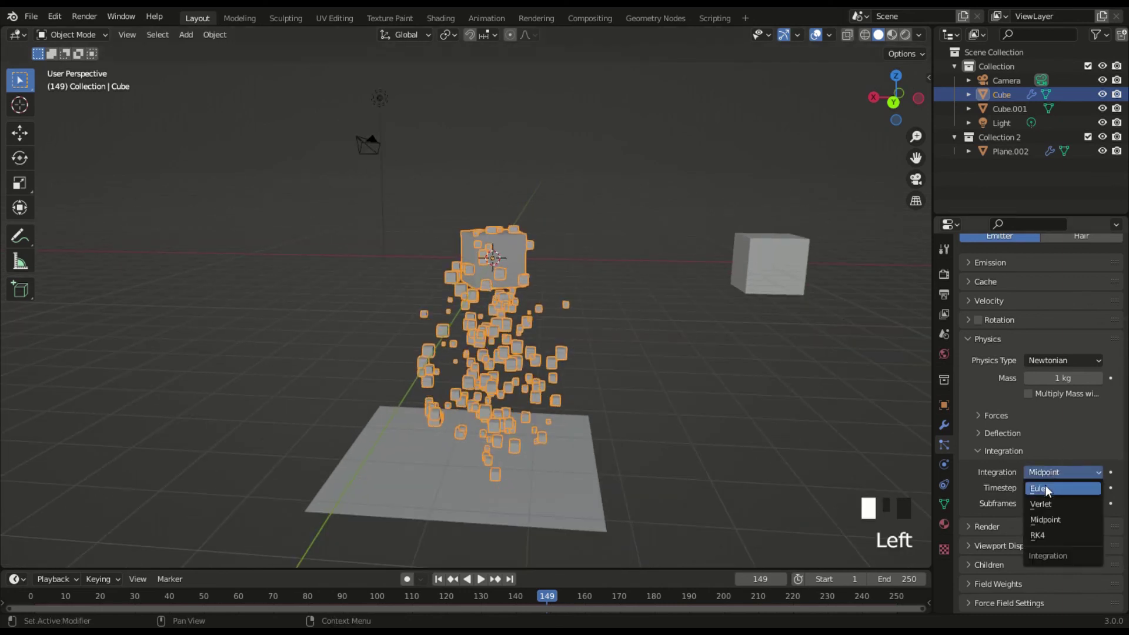
click(1045, 485)
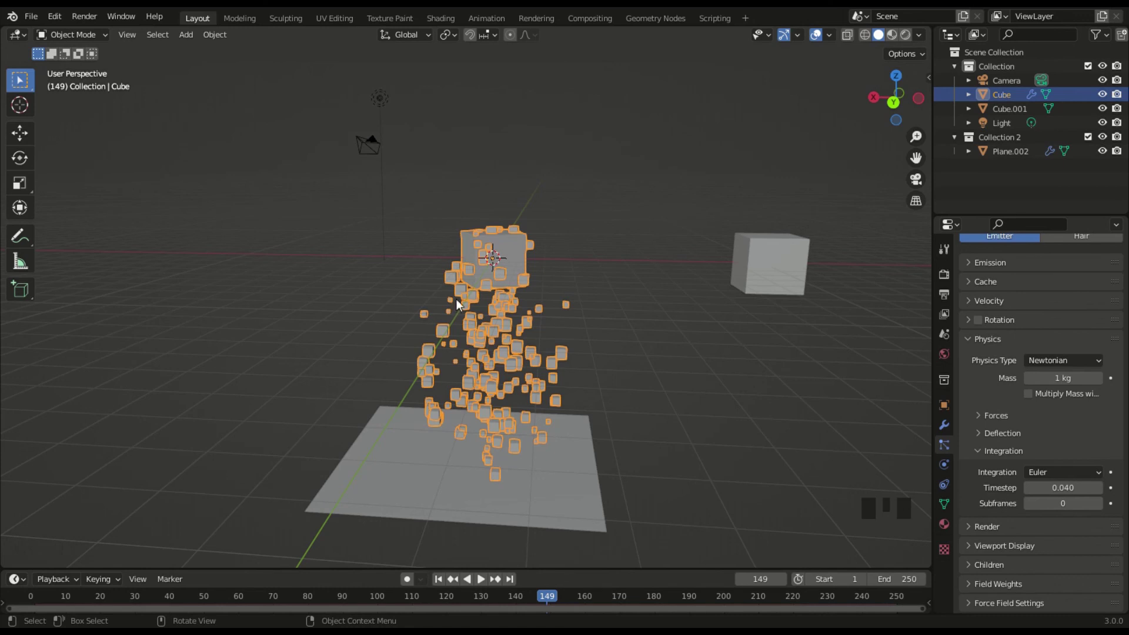
key(space)
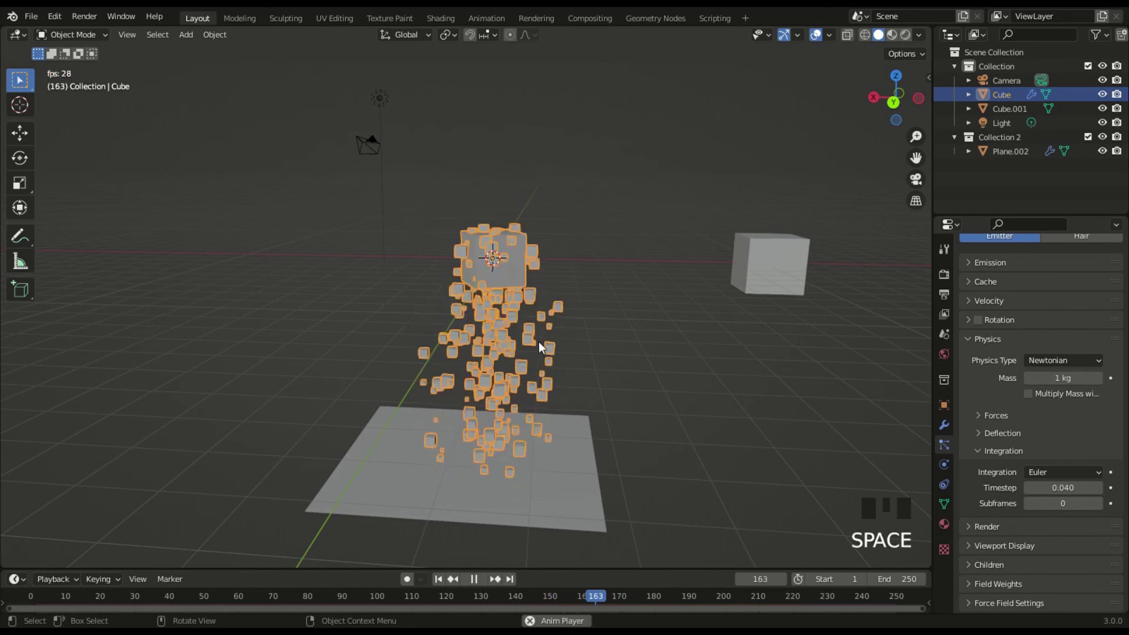
key(space)
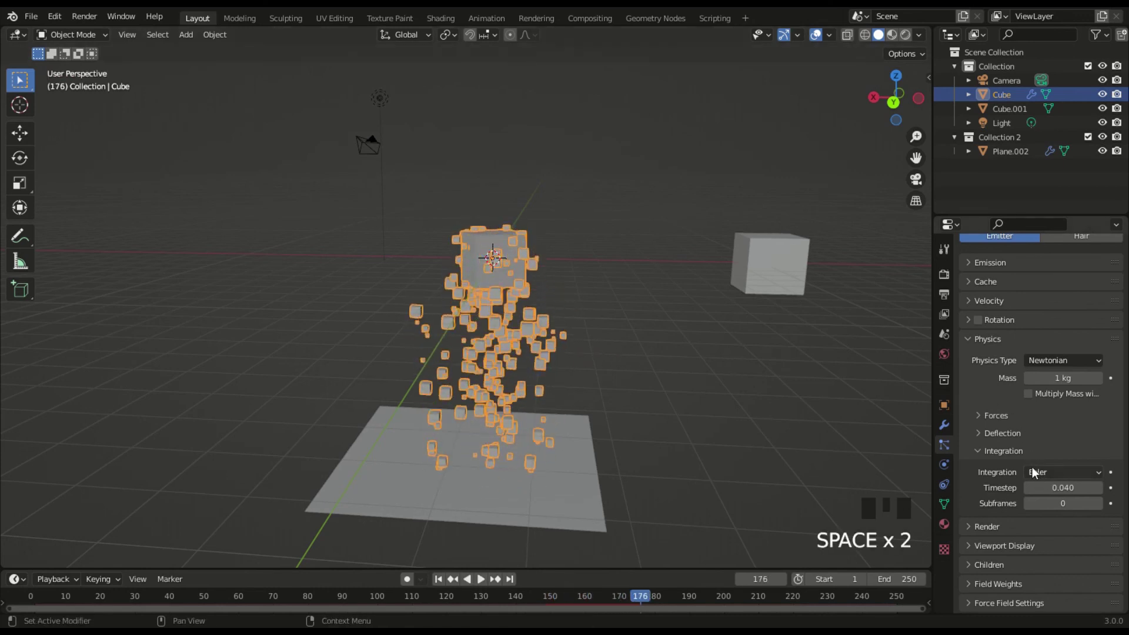
key(shift+Left)
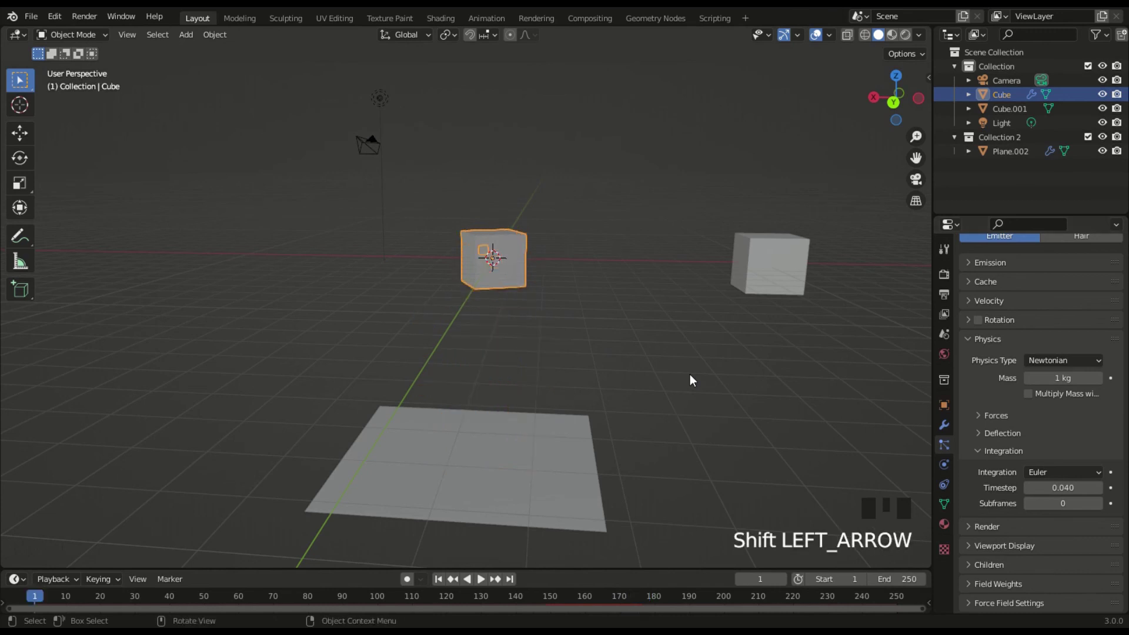
key(space)
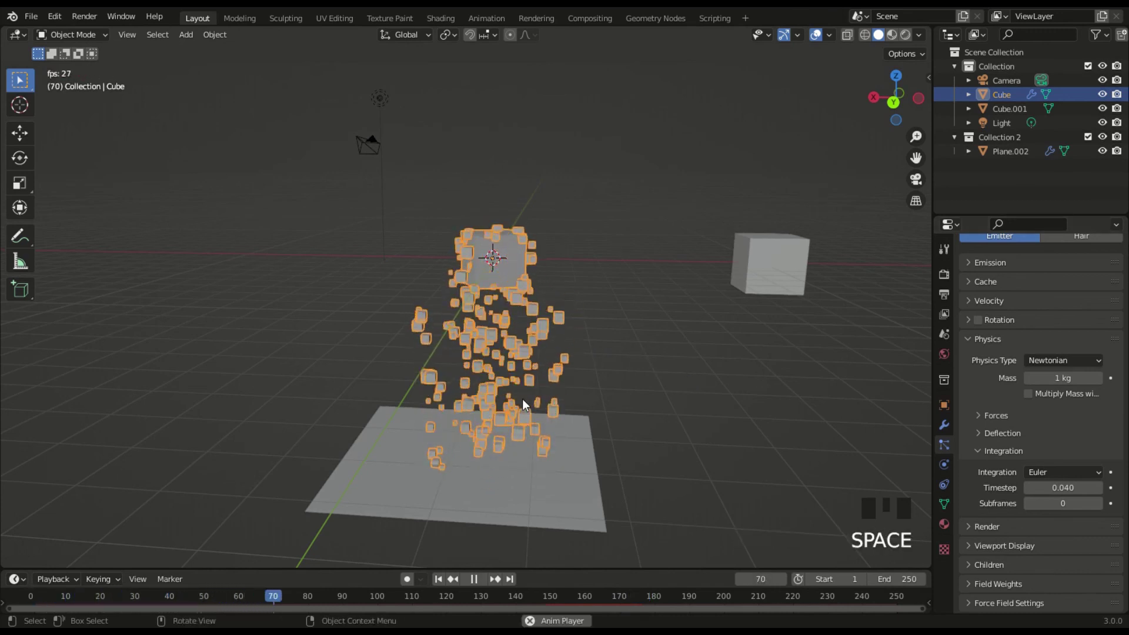
key(space)
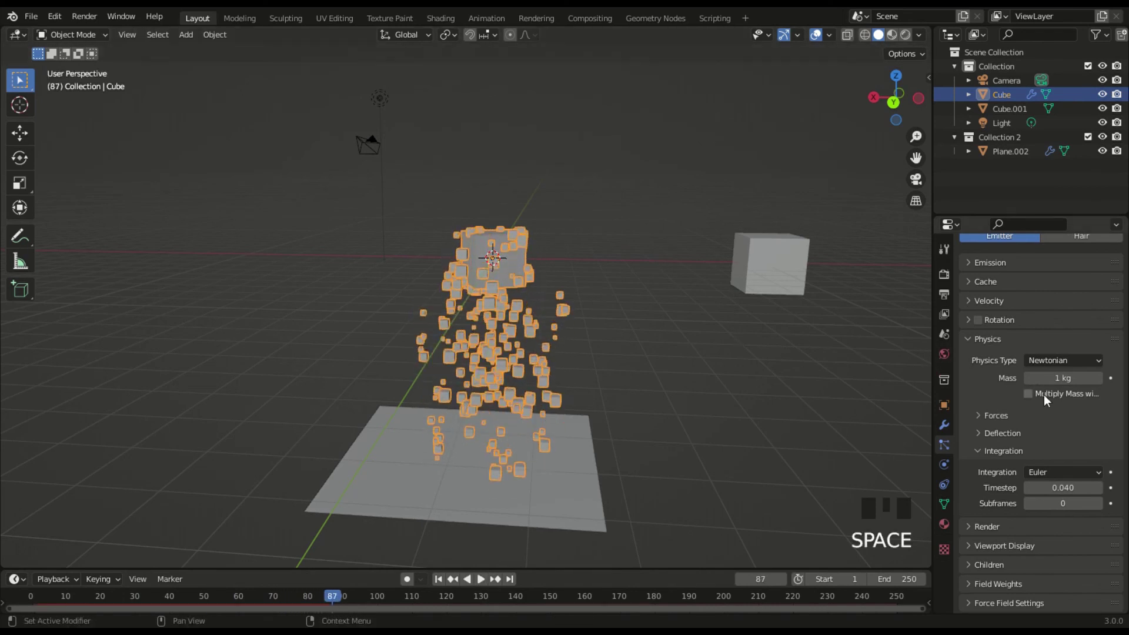
Set the particle integration method to Verlet and replay the simulation from the first frame
click(1057, 469)
click(1044, 502)
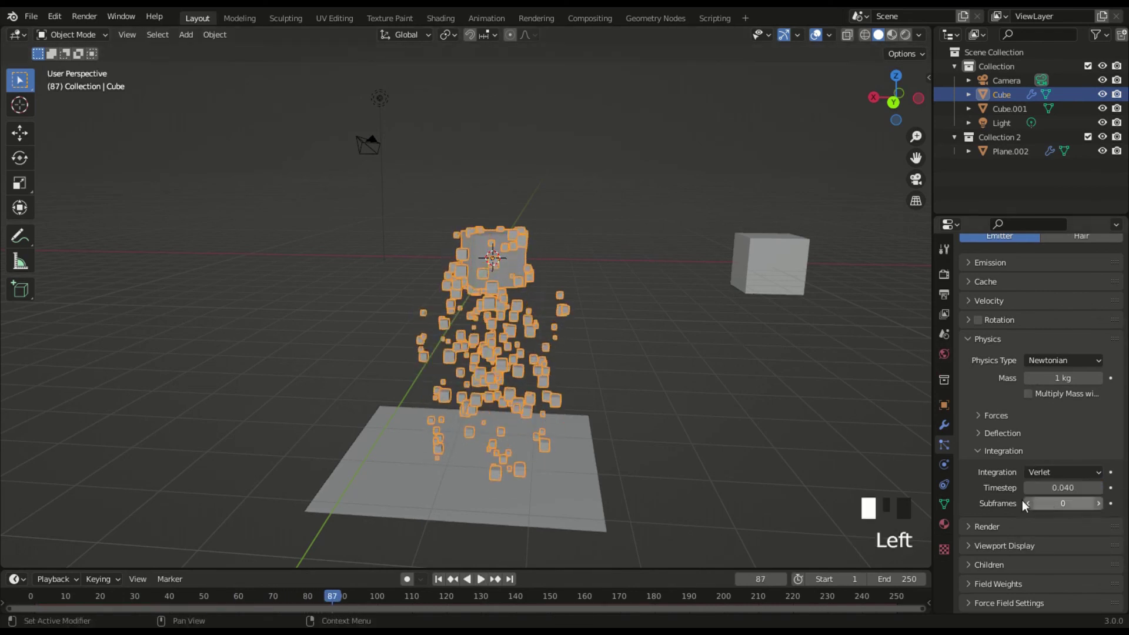
key(space)
key(space)
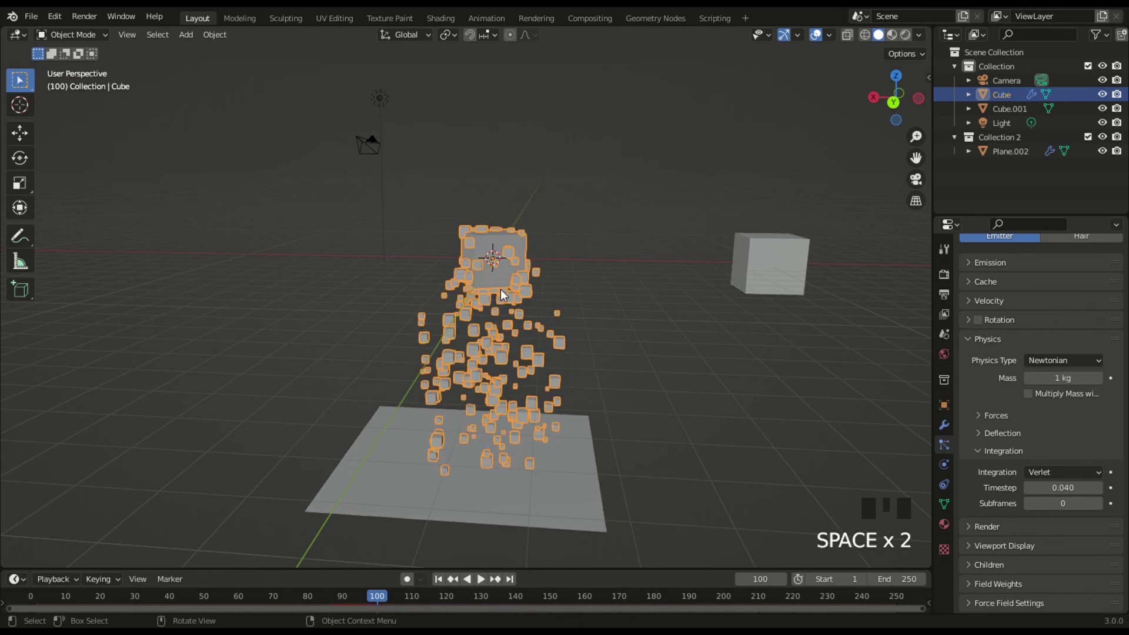
key(shift+Left)
key(space)
key(space)
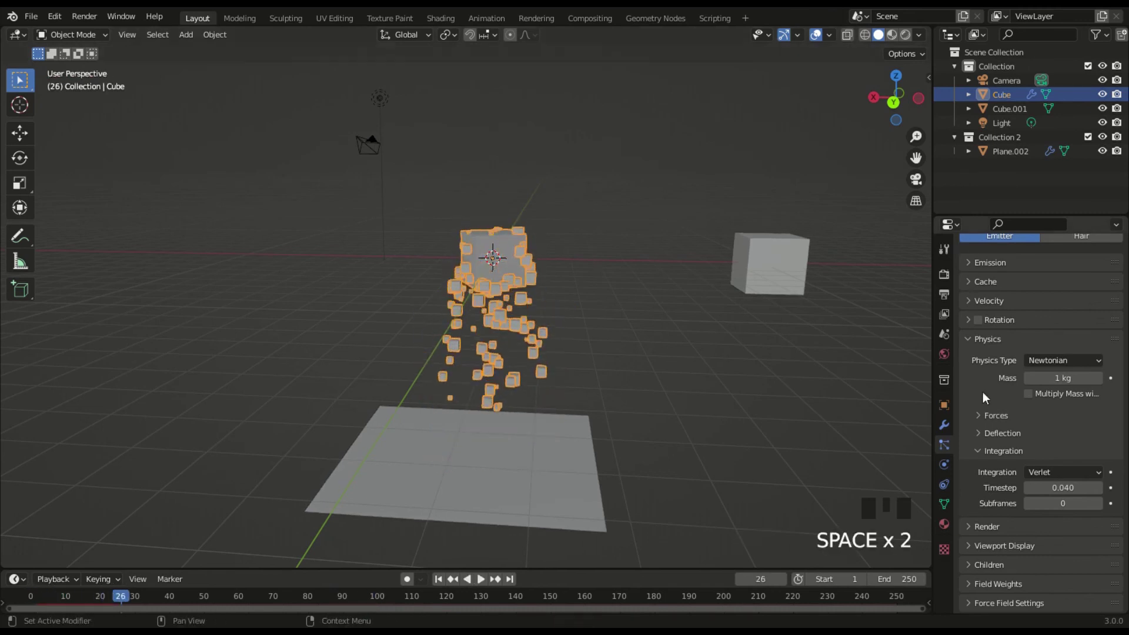
Set the particle integration method to Midpoint
click(1041, 469)
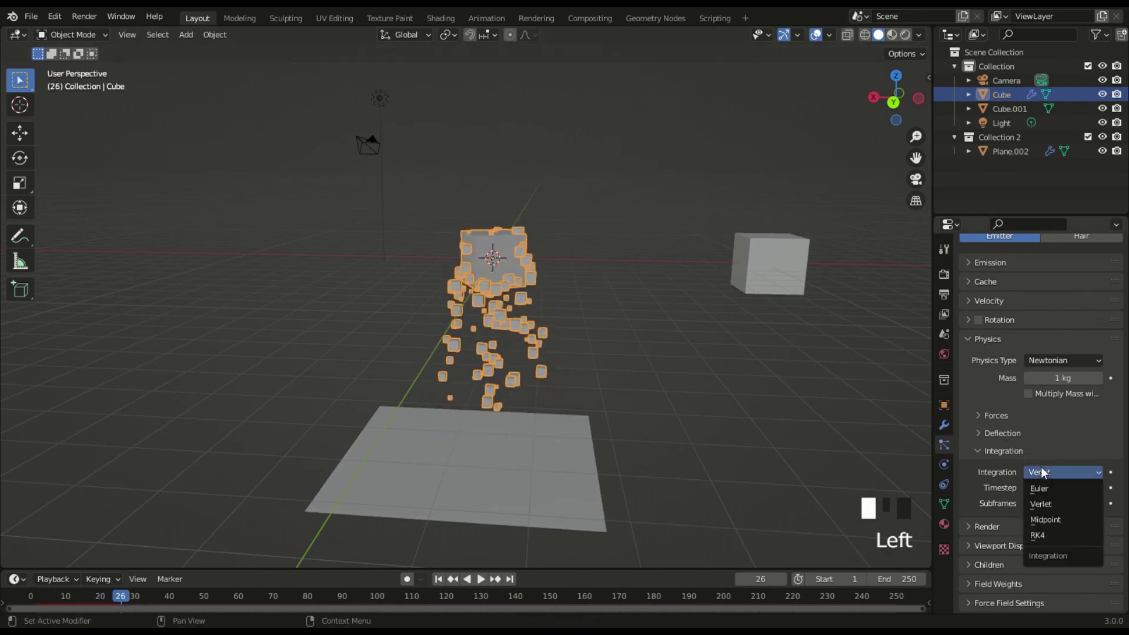
click(1044, 521)
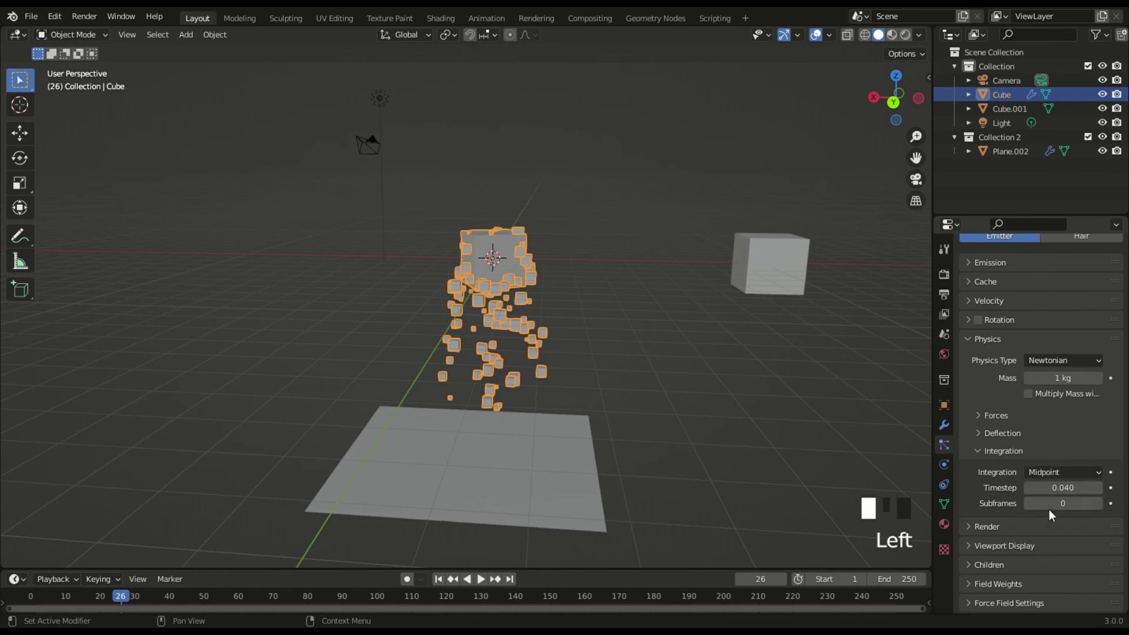
click(1047, 470)
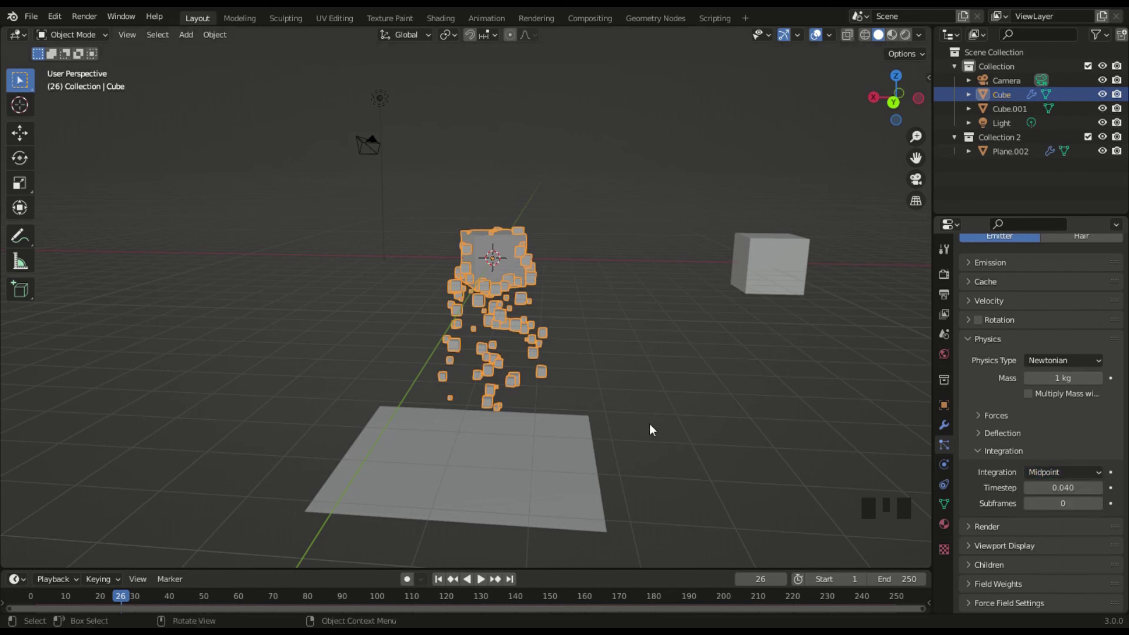
Collapse and reopen the particle system's Physics settings, and examine the available physics types
triple_click(980, 340)
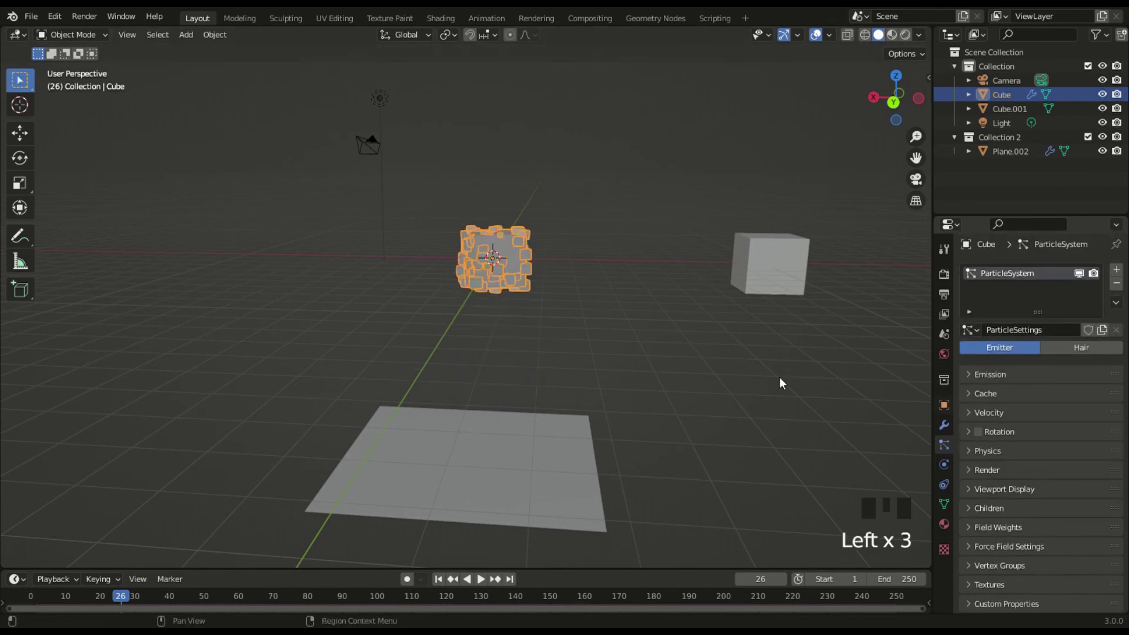
click(987, 450)
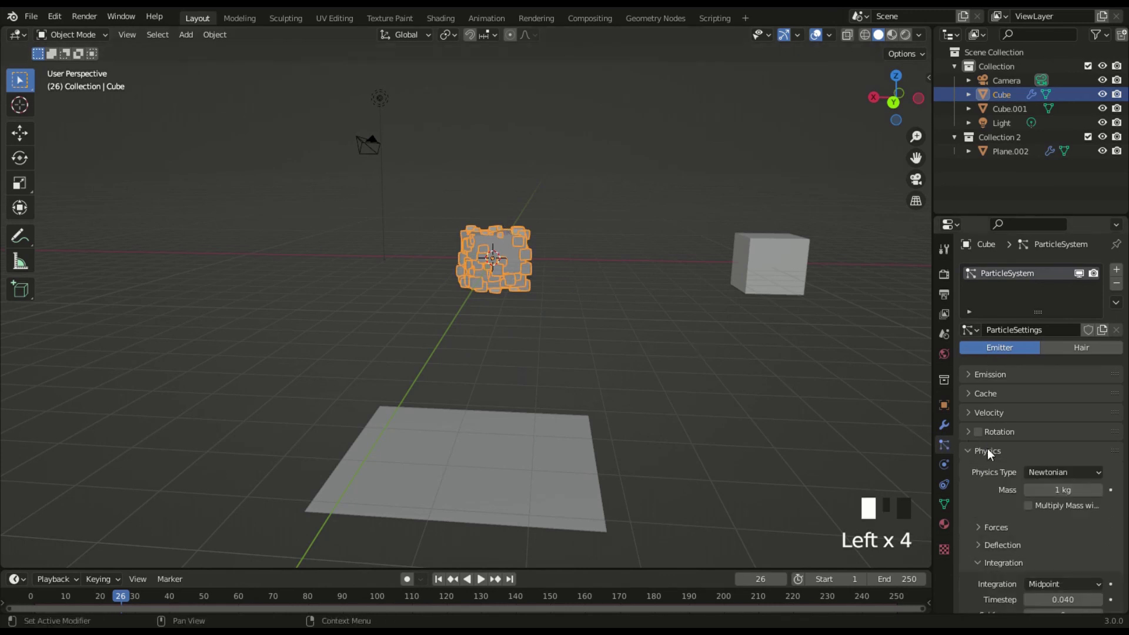
scroll(1023, 458, down, 4)
click(1063, 357)
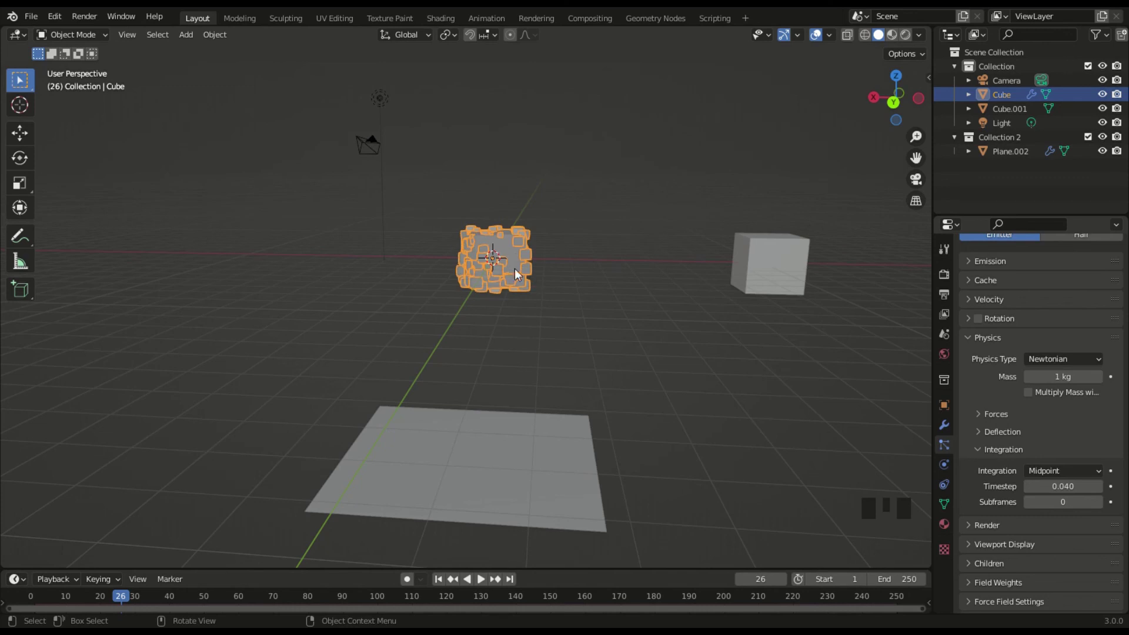
Reselect the emitter cube and open the Physics Type choices for its particles
click(744, 261)
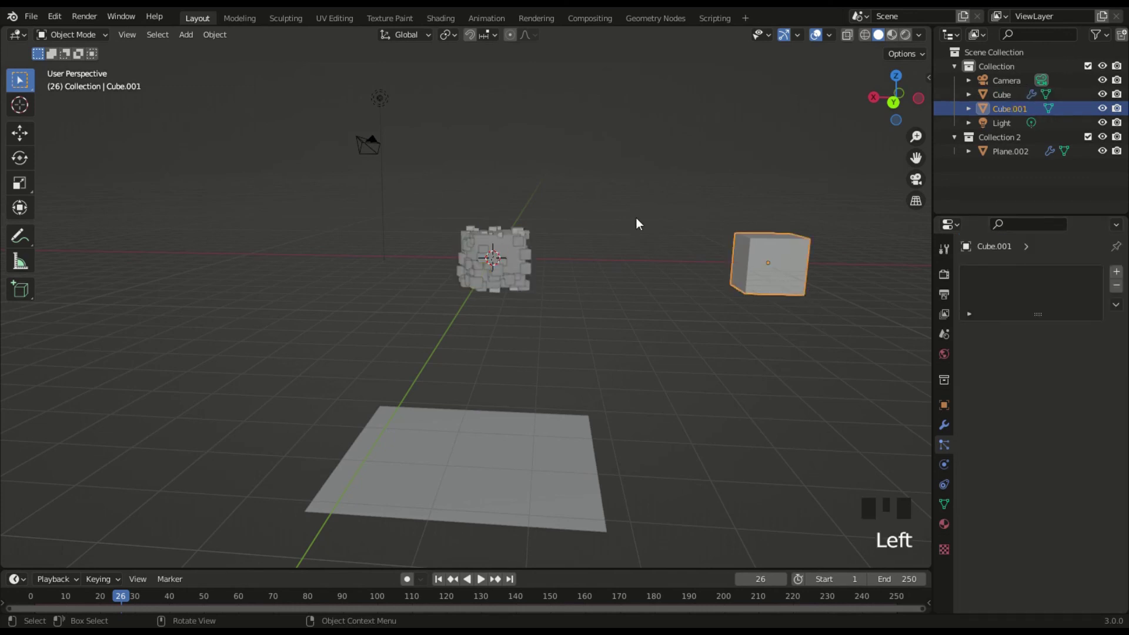
click(477, 261)
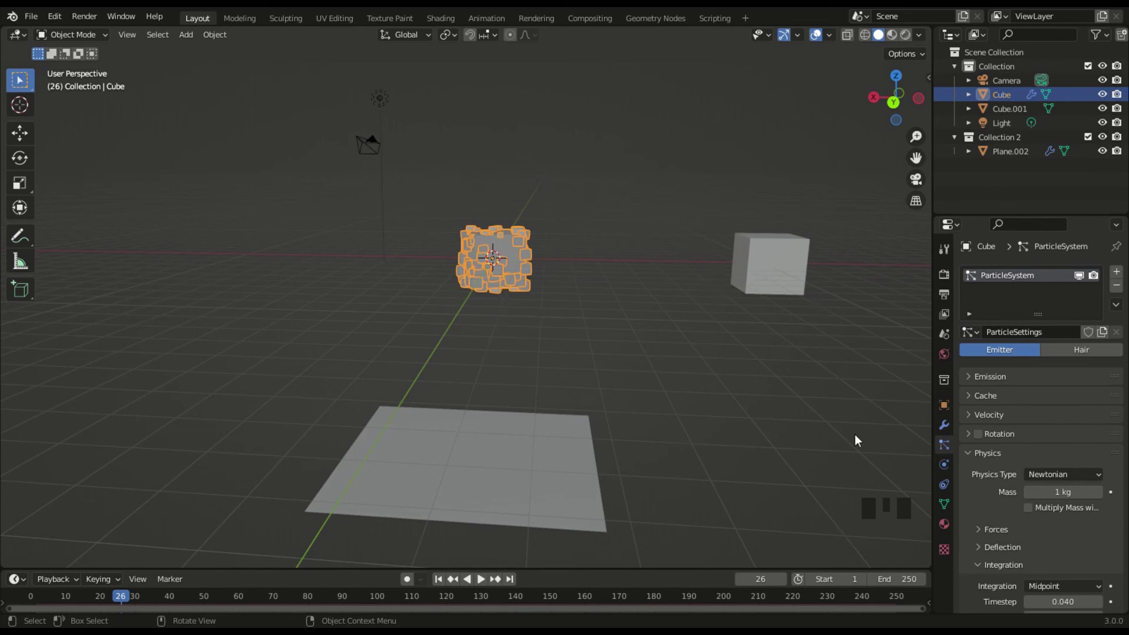
click(1035, 473)
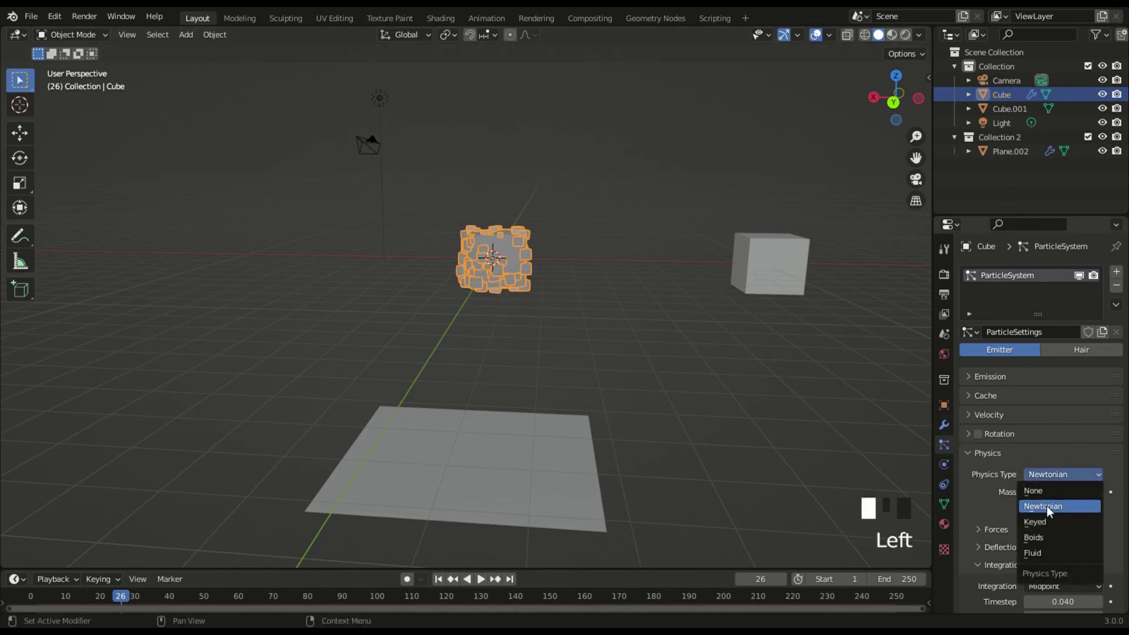